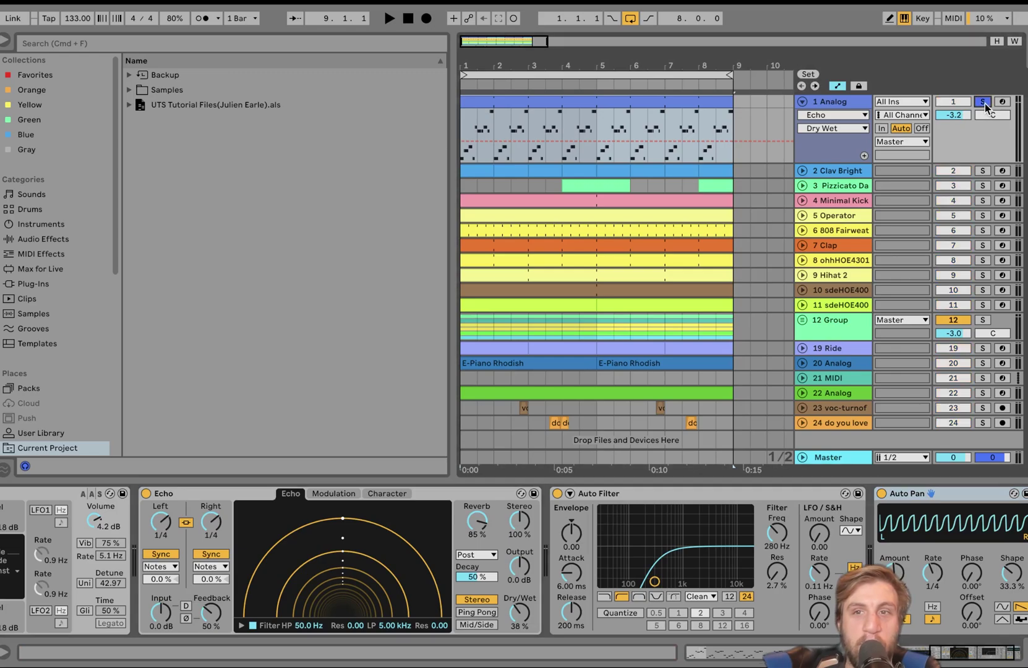
Open the Analog track's MIDI clip and play it with the track soloed.
key("space")
double_click(678, 102)
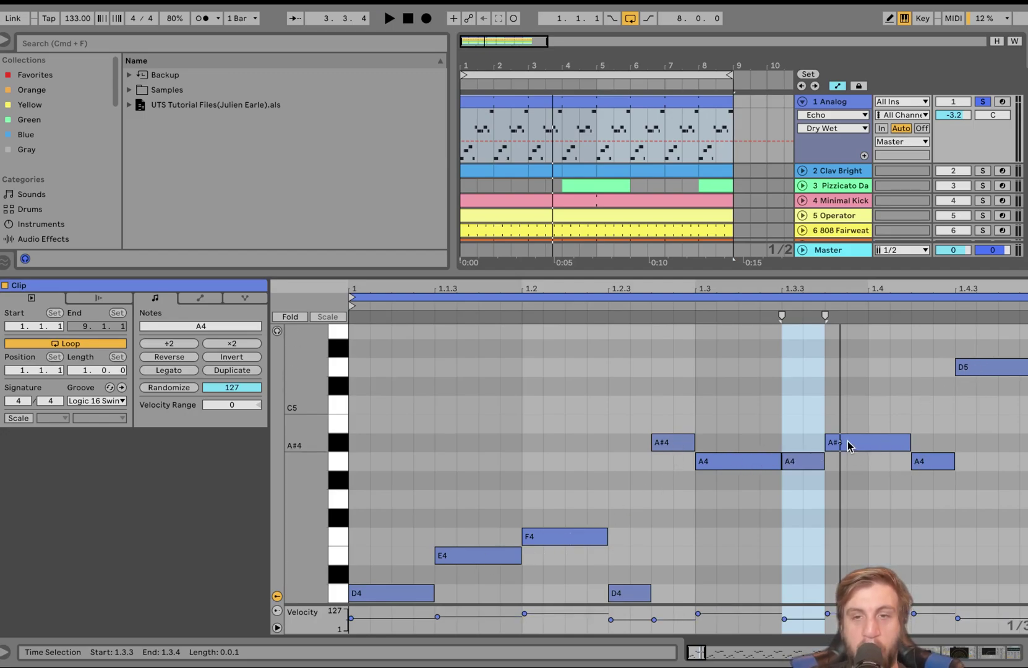
key("space")
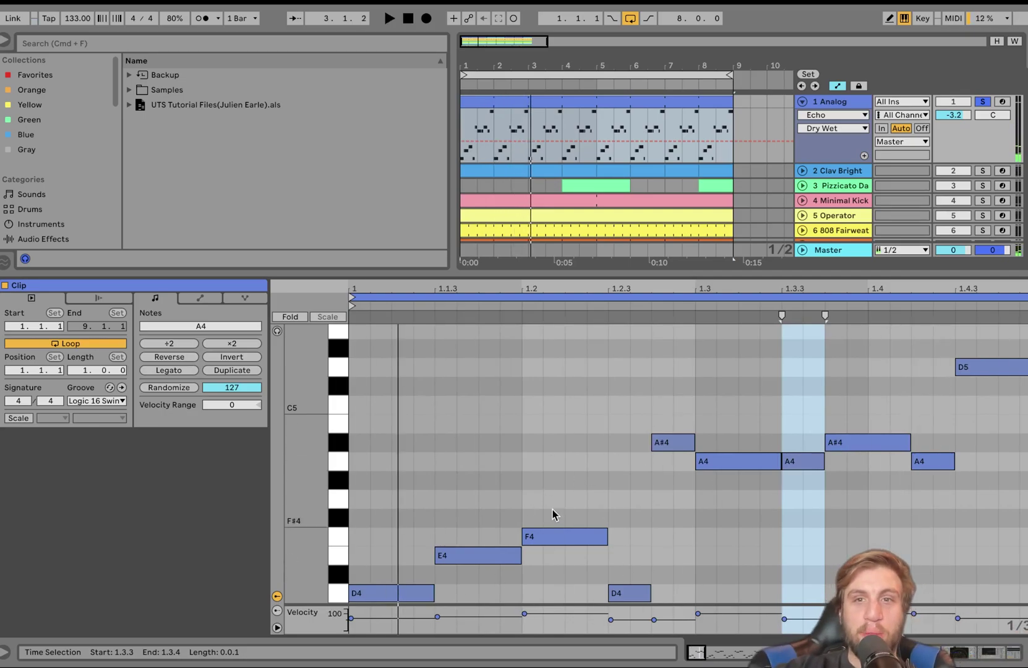
Unsolo the Analog track and play it together with the full mix.
left_click(982, 102)
key("space")
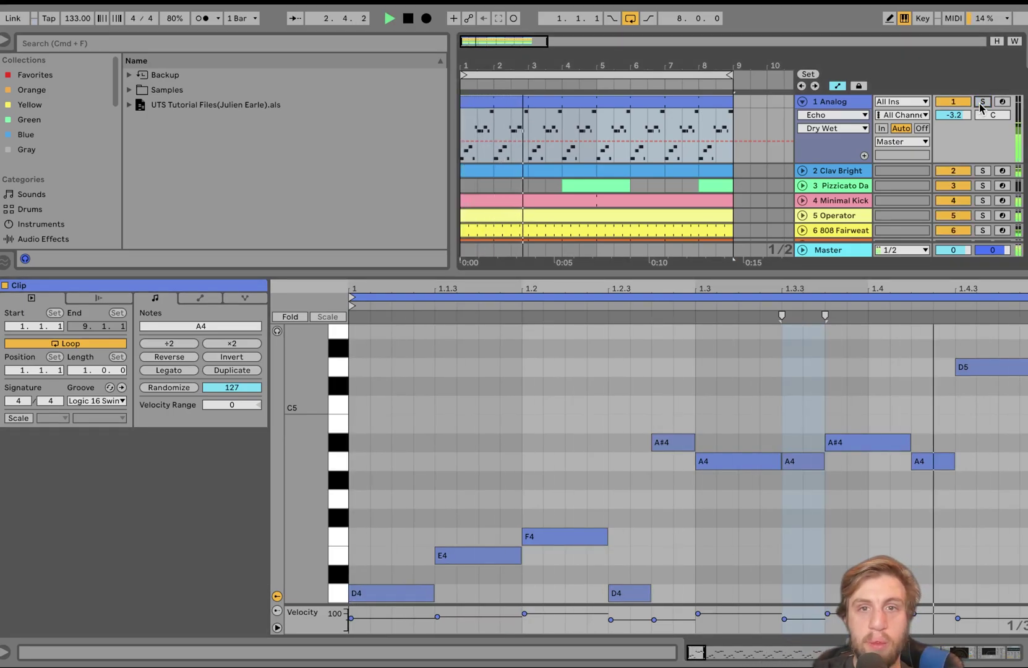
key("space")
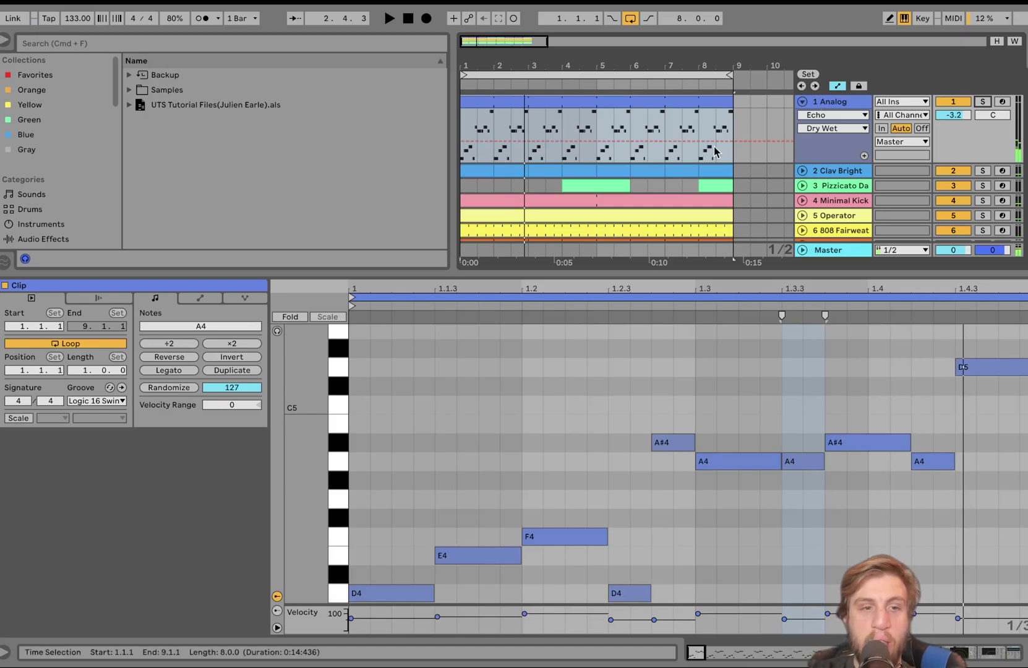
Look through the groove choices of the Analog clip and bring the track's devices back into view.
left_click(95, 402)
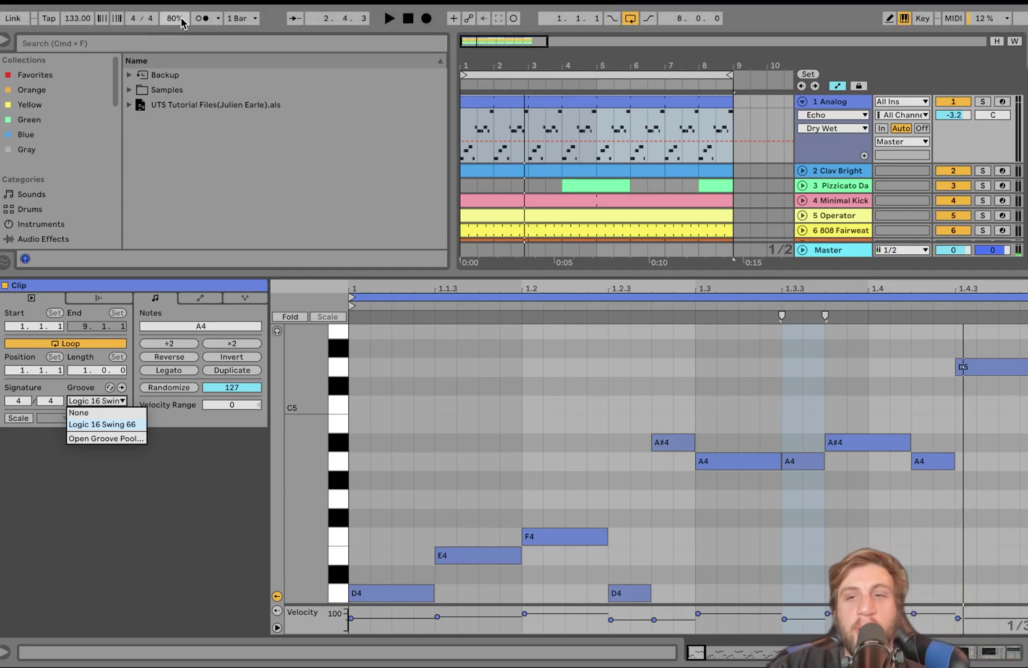
left_click(142, 503)
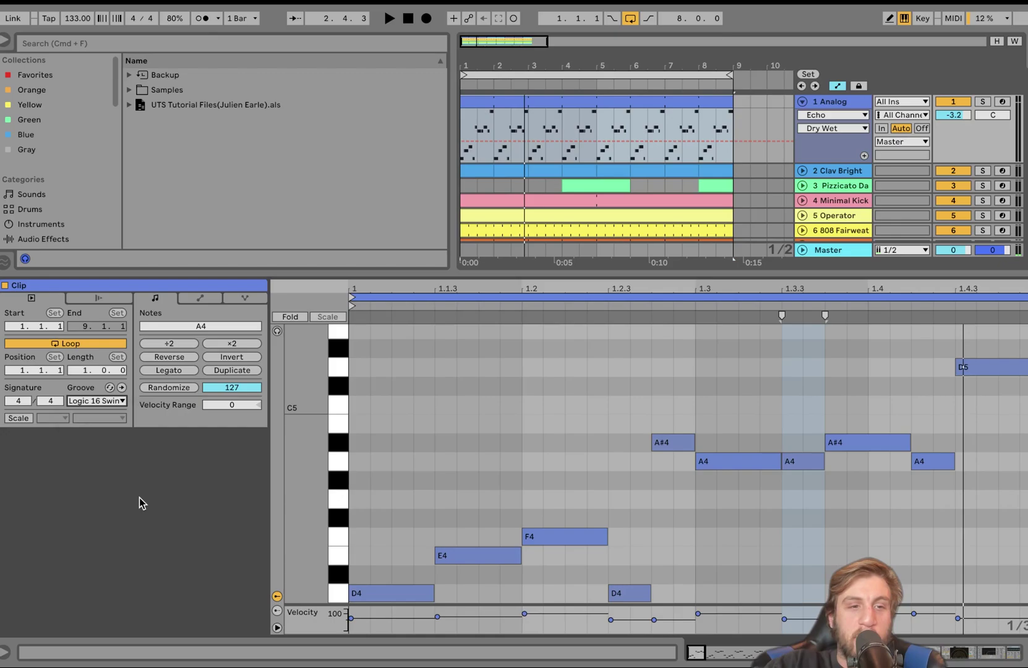
left_click(105, 400)
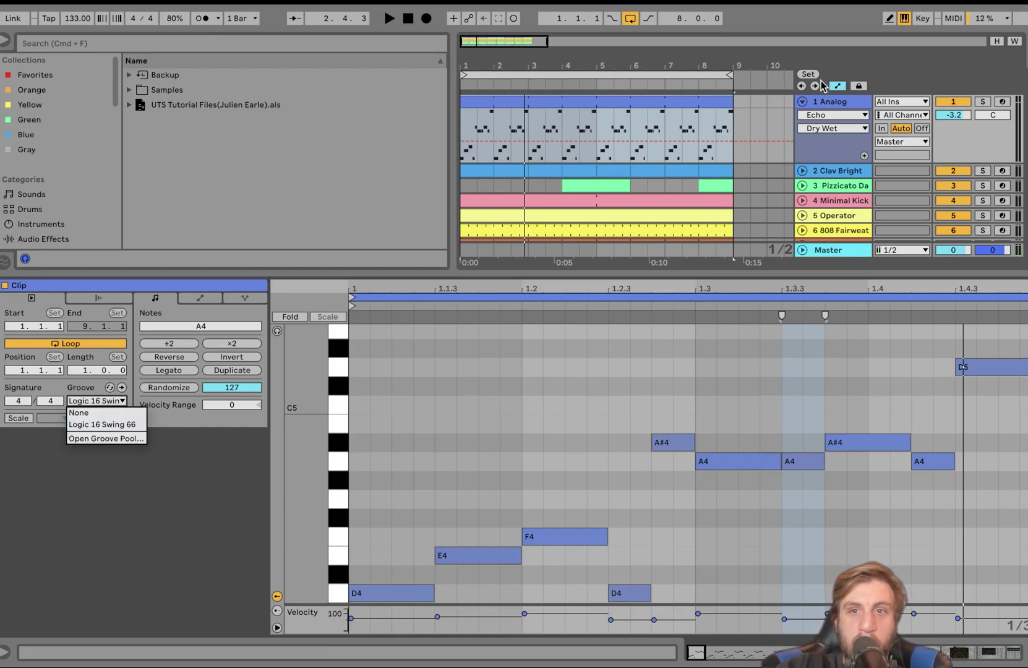
left_click(831, 102)
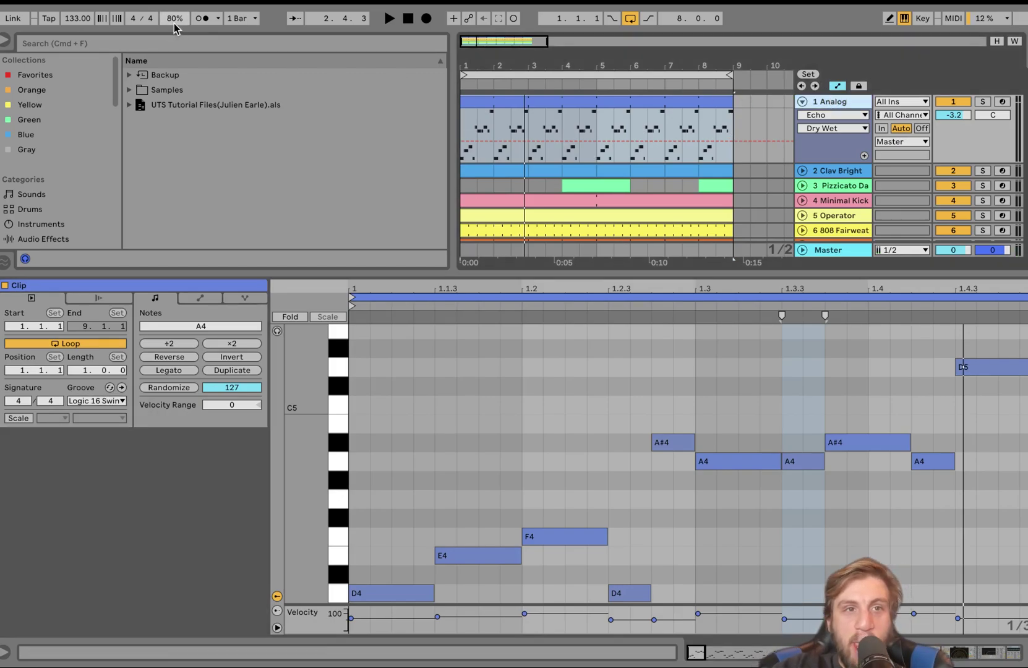
left_click(850, 103)
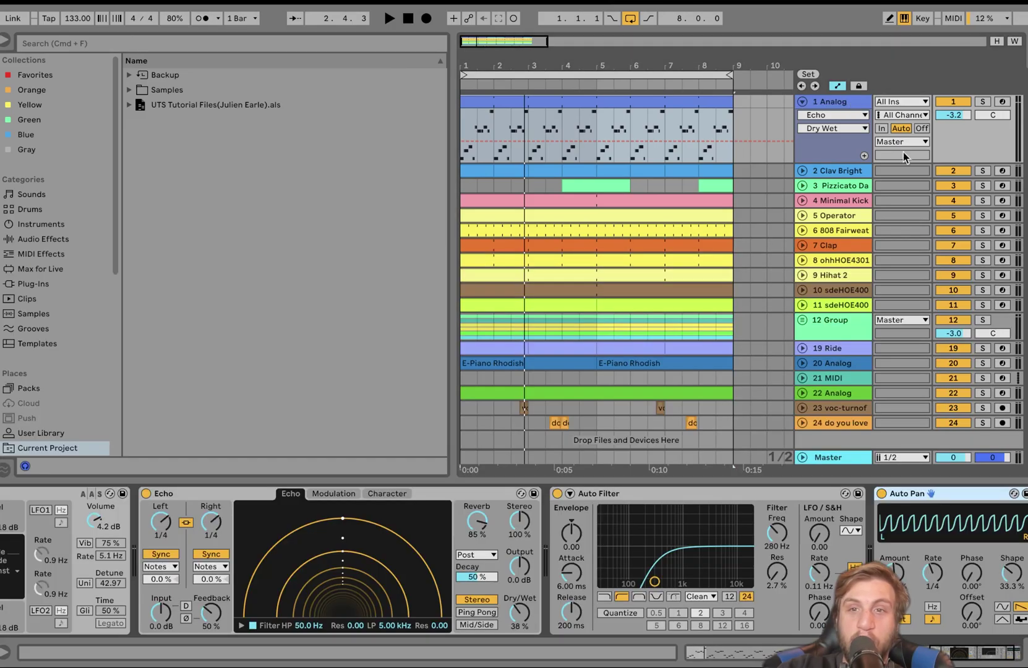
Unfold the Clav Bright track and audition it from 1.3, first soloed and then with the full mix.
left_click(983, 172)
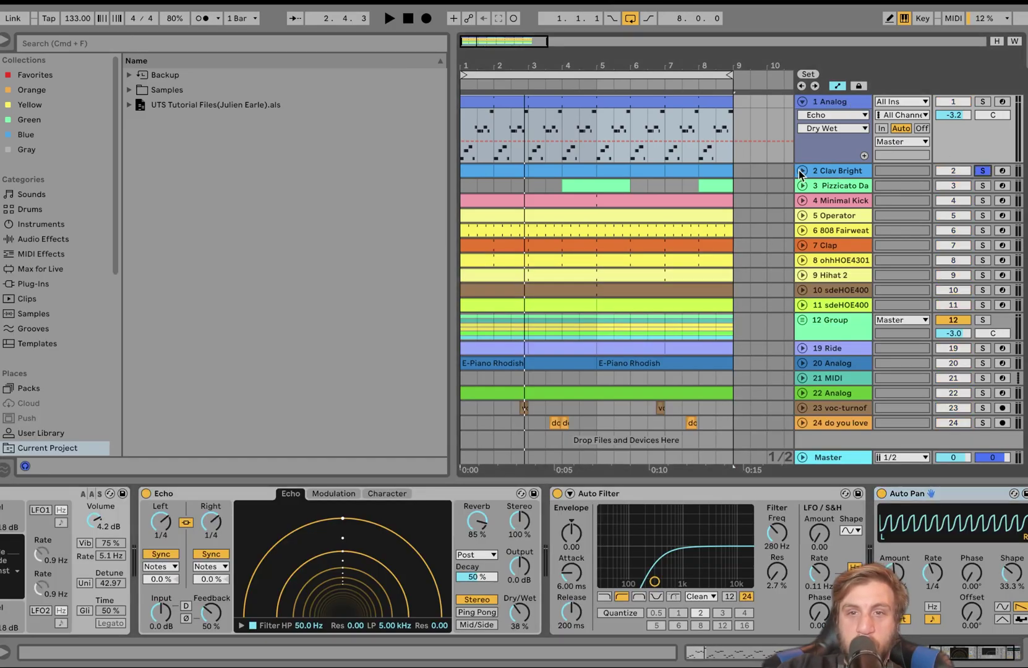
left_click(803, 171)
left_click(474, 214)
key("space")
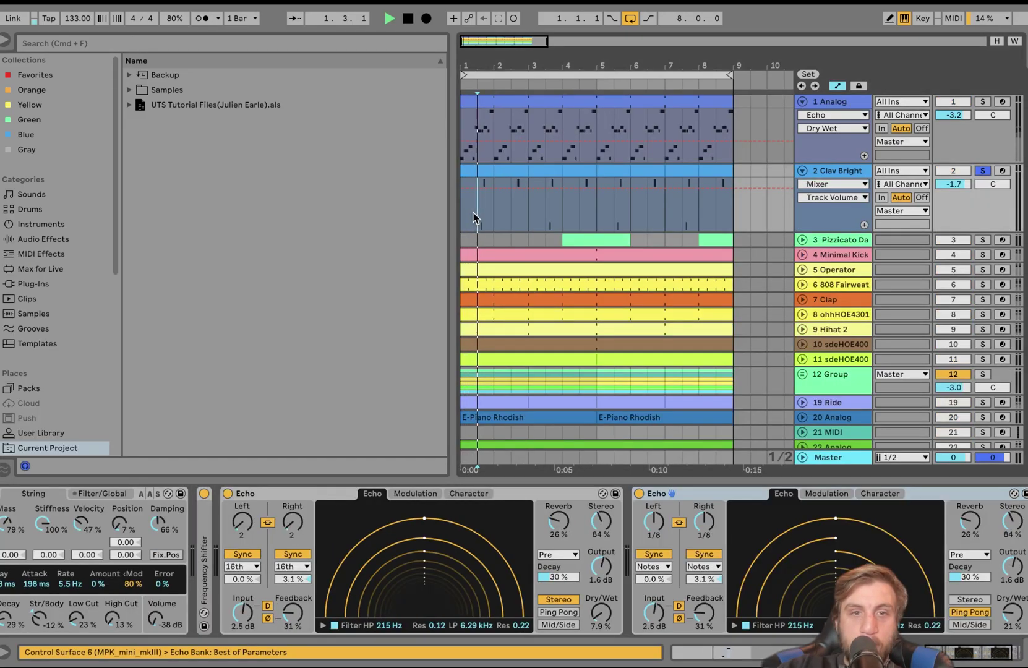
left_click(983, 172)
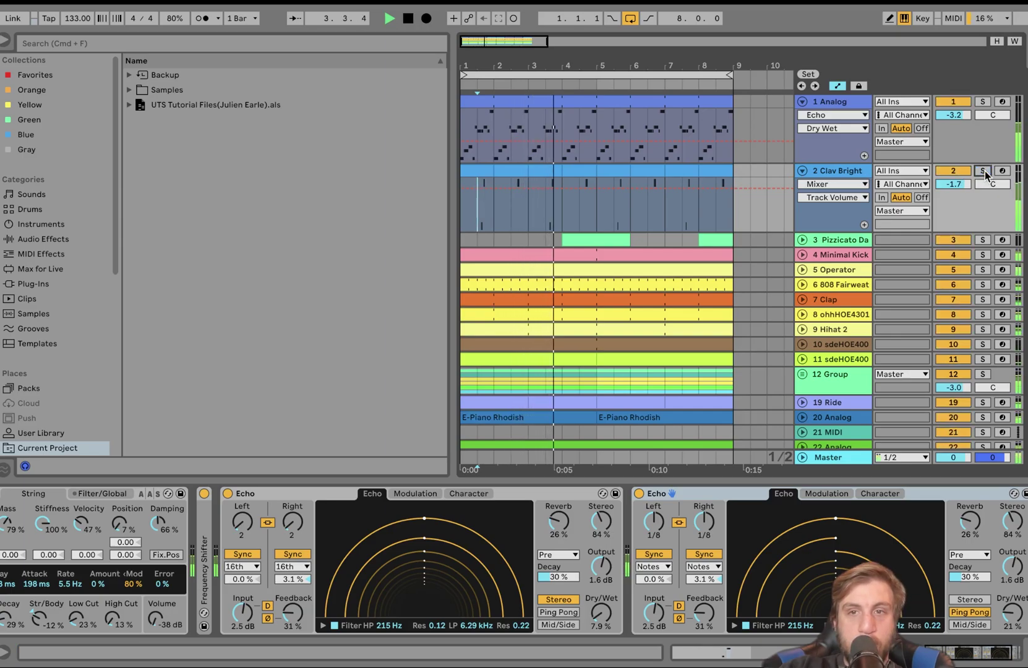
key("space")
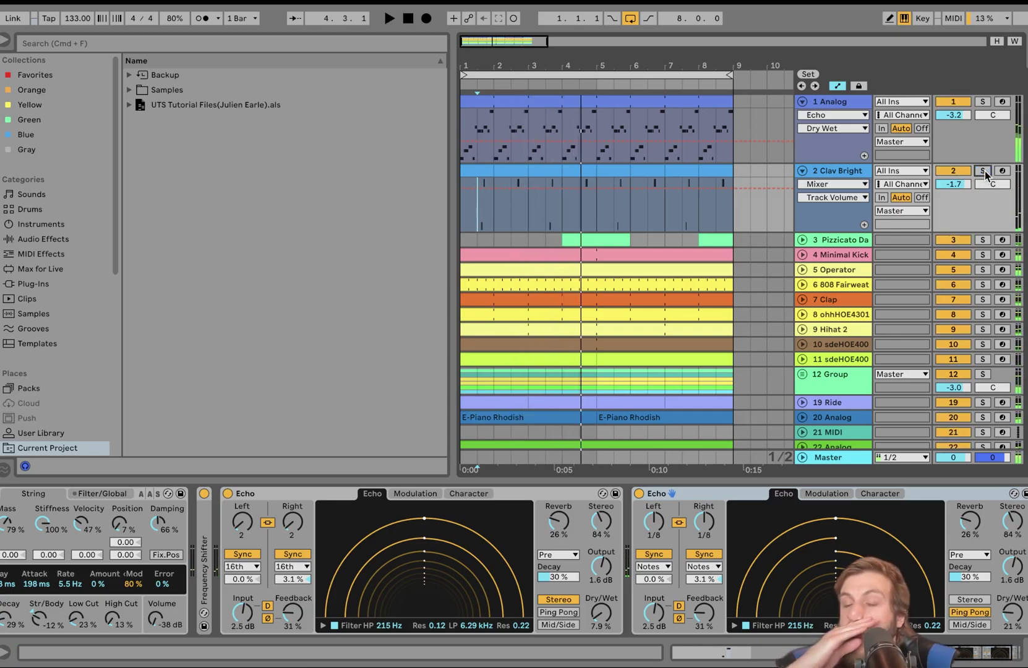
Examine the notes in the first two Clav Bright clips and play from the second one.
double_click(480, 169)
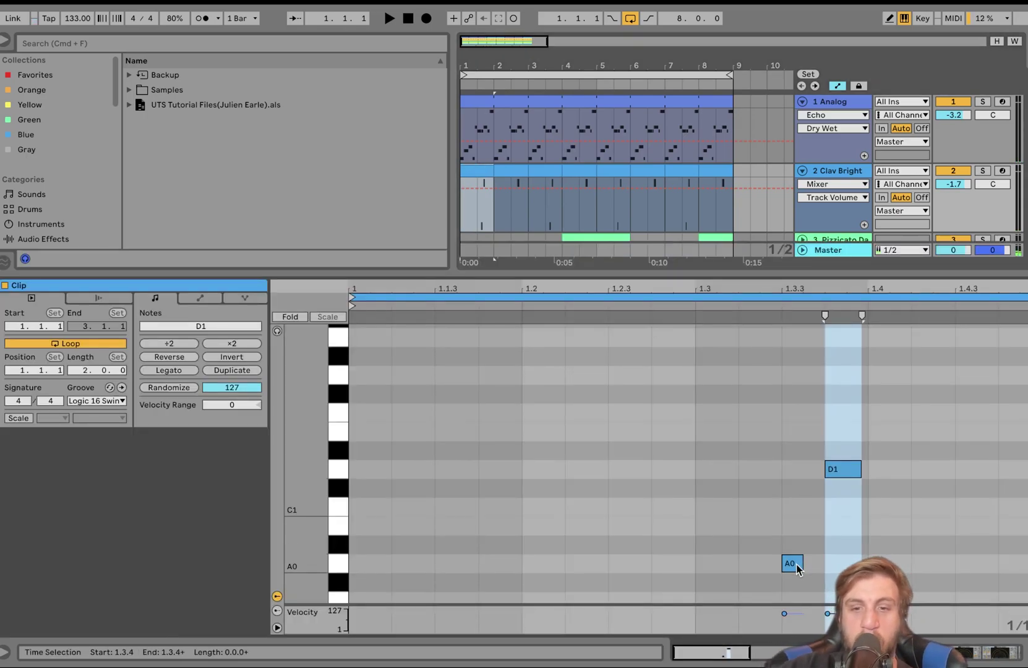
left_click(509, 175)
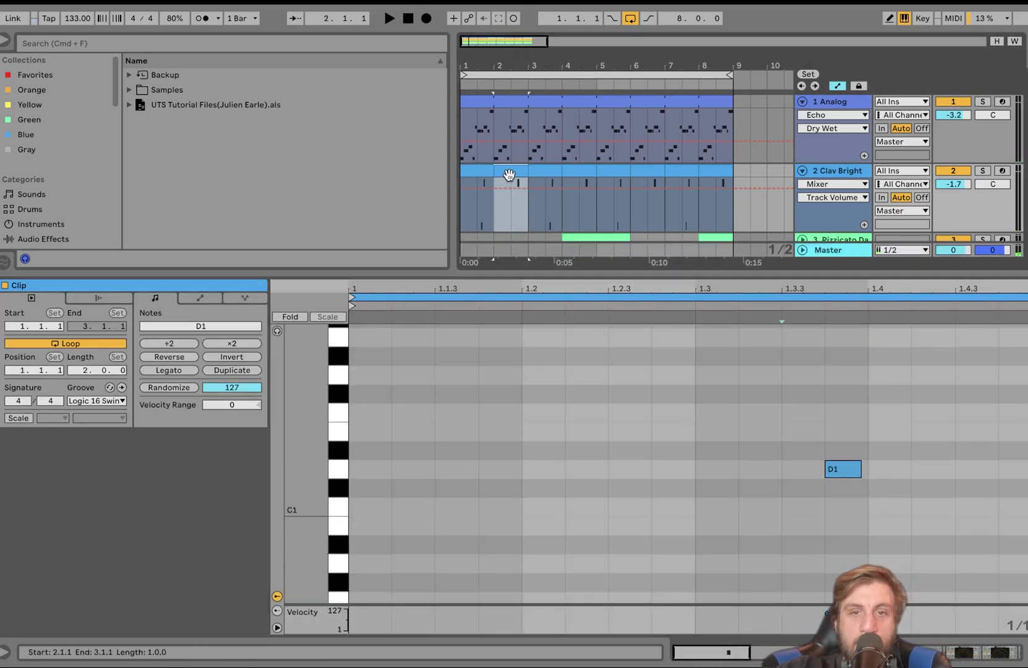
key("space")
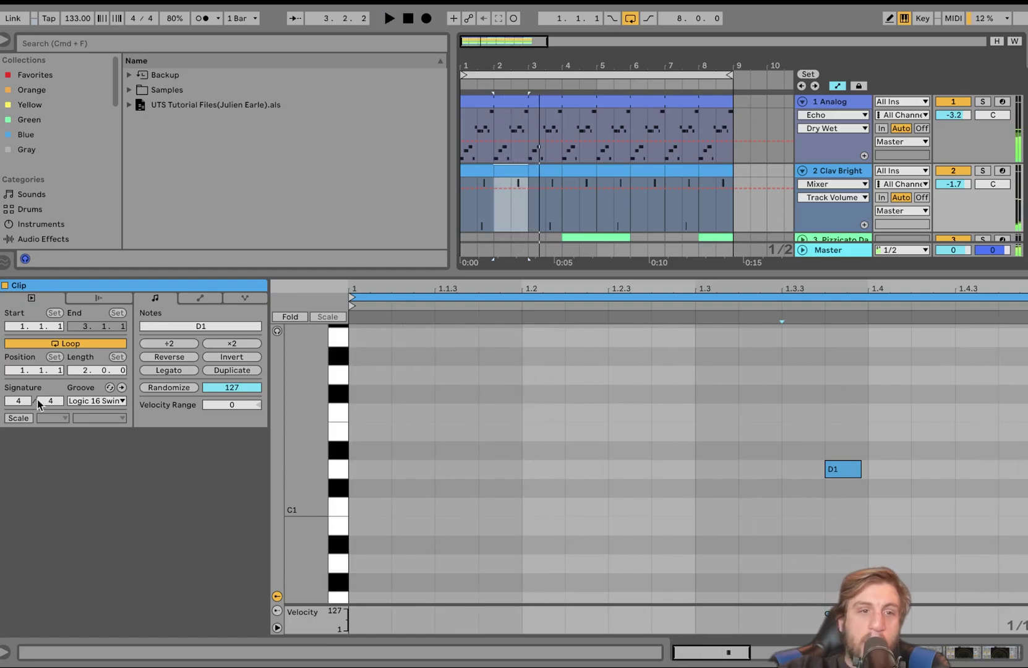
Solo the Clav Bright track, expand the Frequency Shifter in its device chain and play from 1.3.
left_click(983, 172)
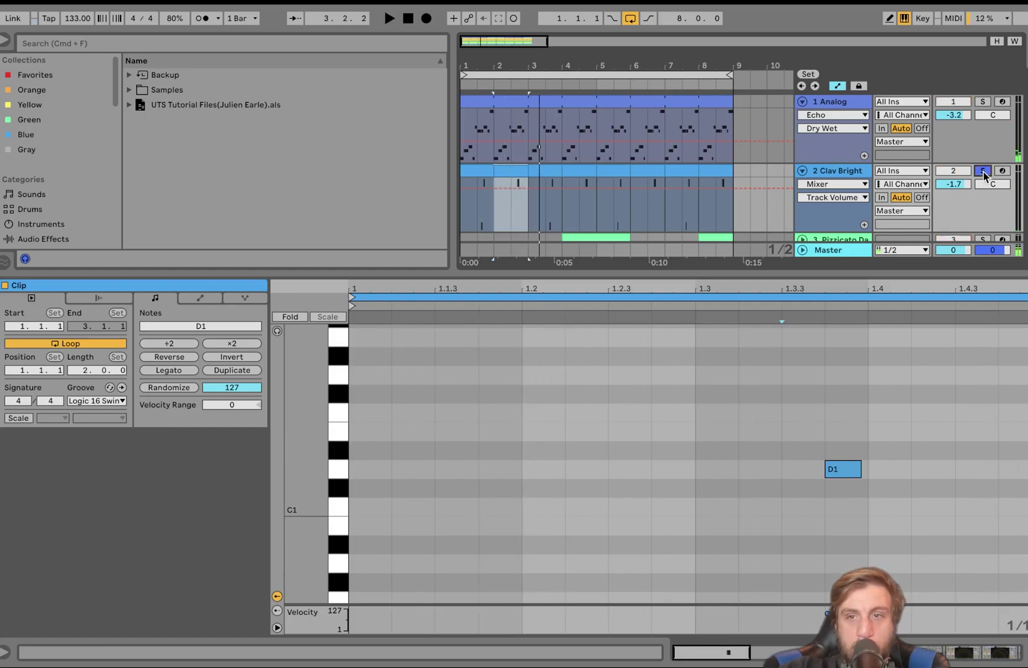
left_click(852, 173)
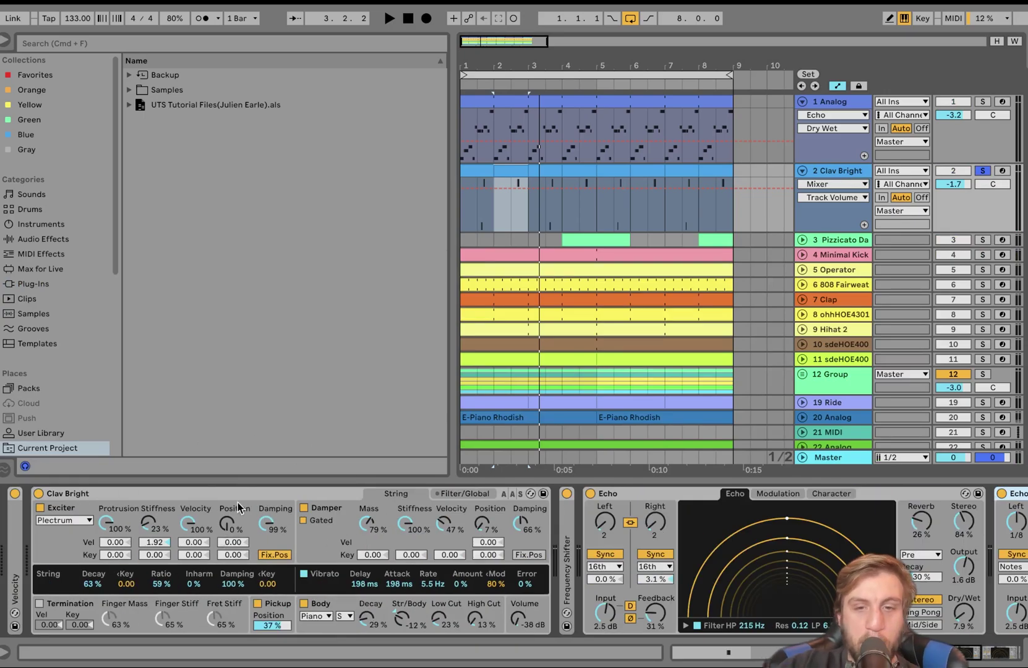
double_click(563, 575)
scroll(532, 575, "right", 3)
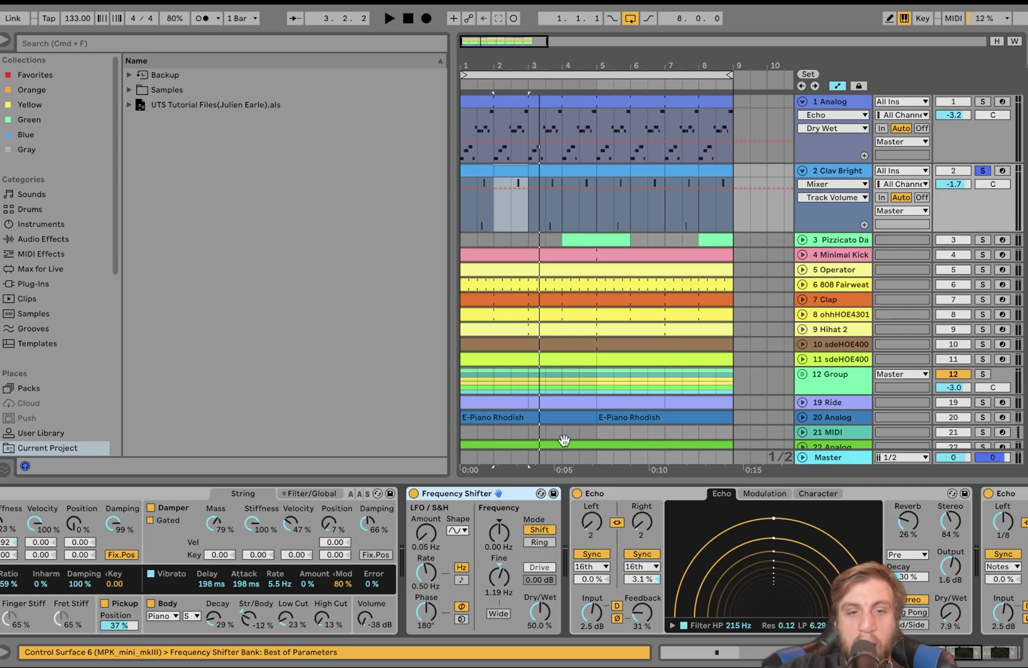
left_click(476, 211)
key("space")
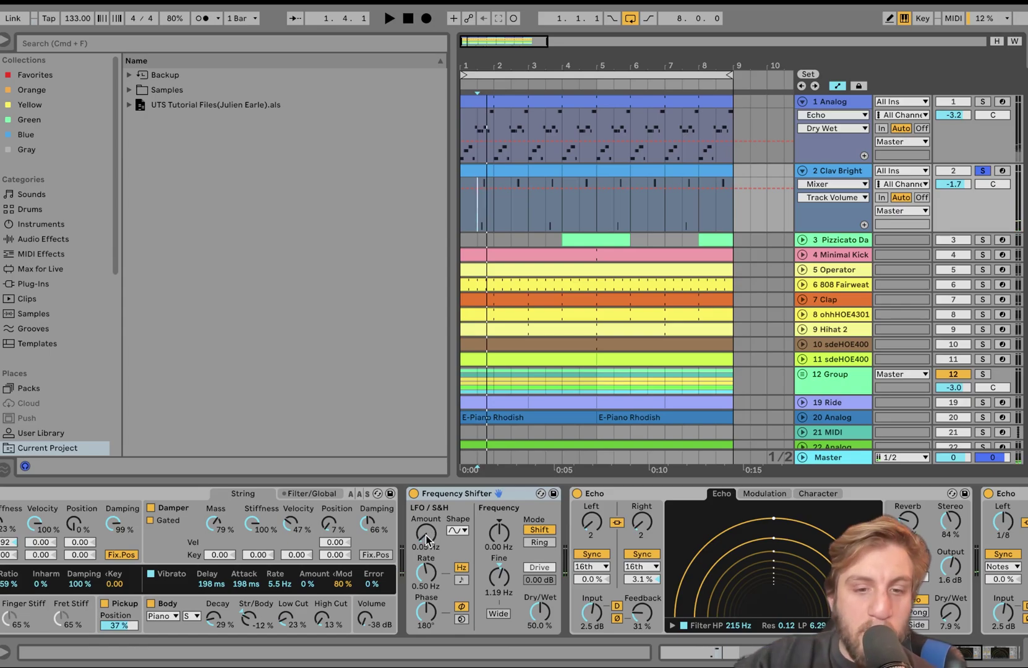
Compare the Clav Bright sound with the second Echo bypassed and with it switched back on.
scroll(428, 543, "right", 5)
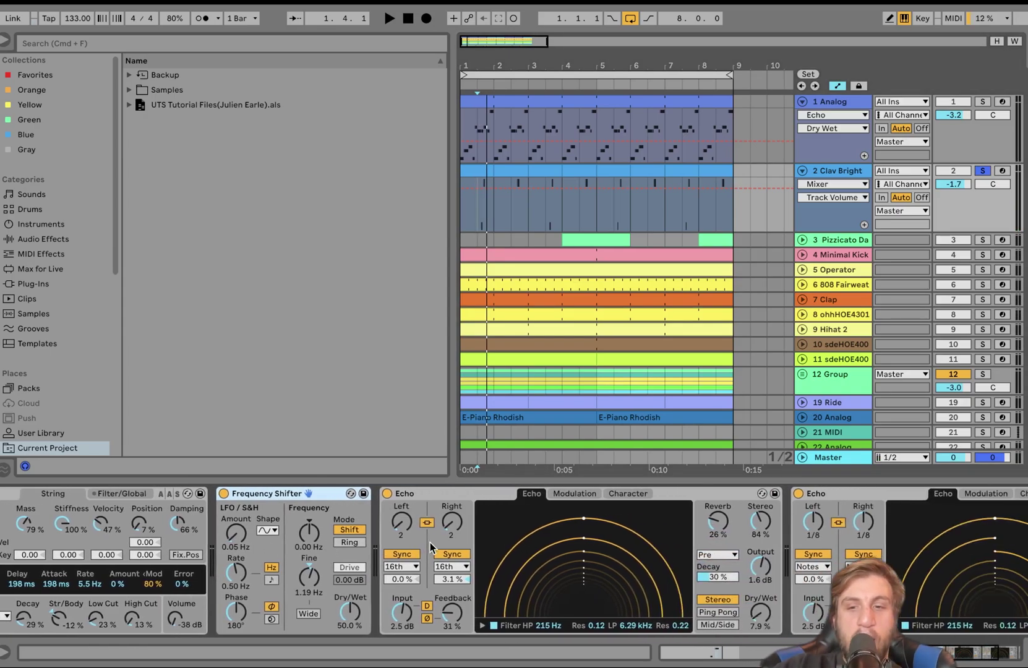
scroll(432, 546, "right", 7)
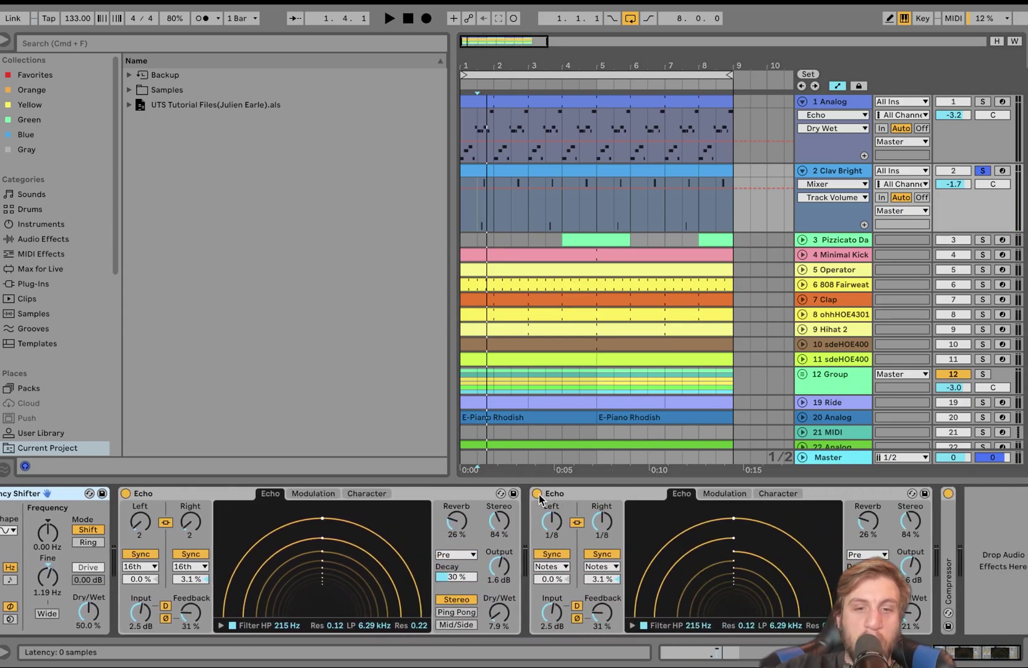
left_click(537, 494)
key("space")
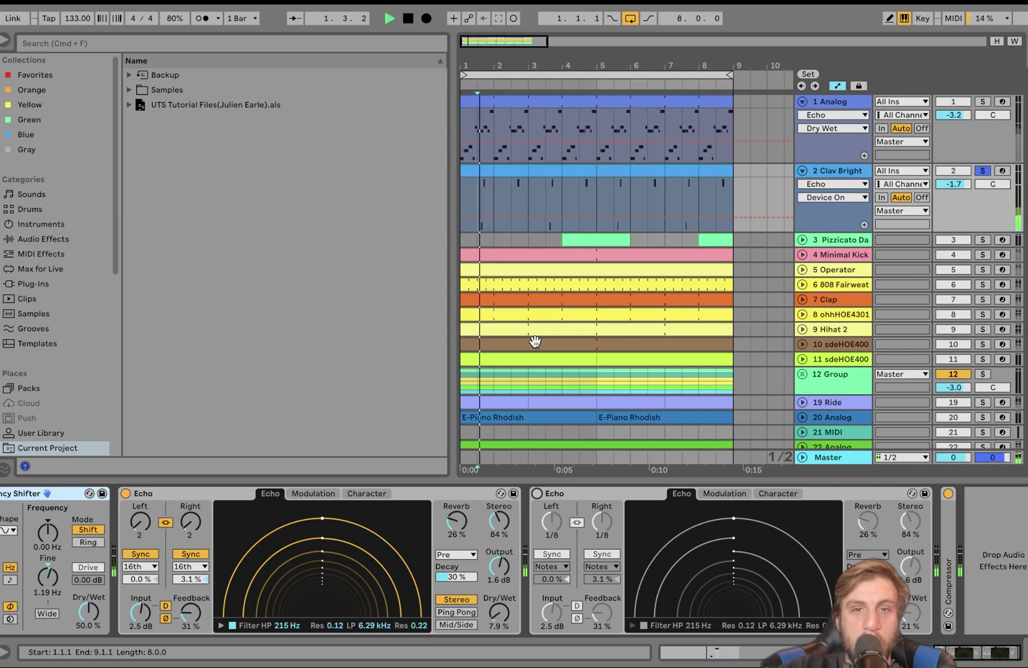
key("space")
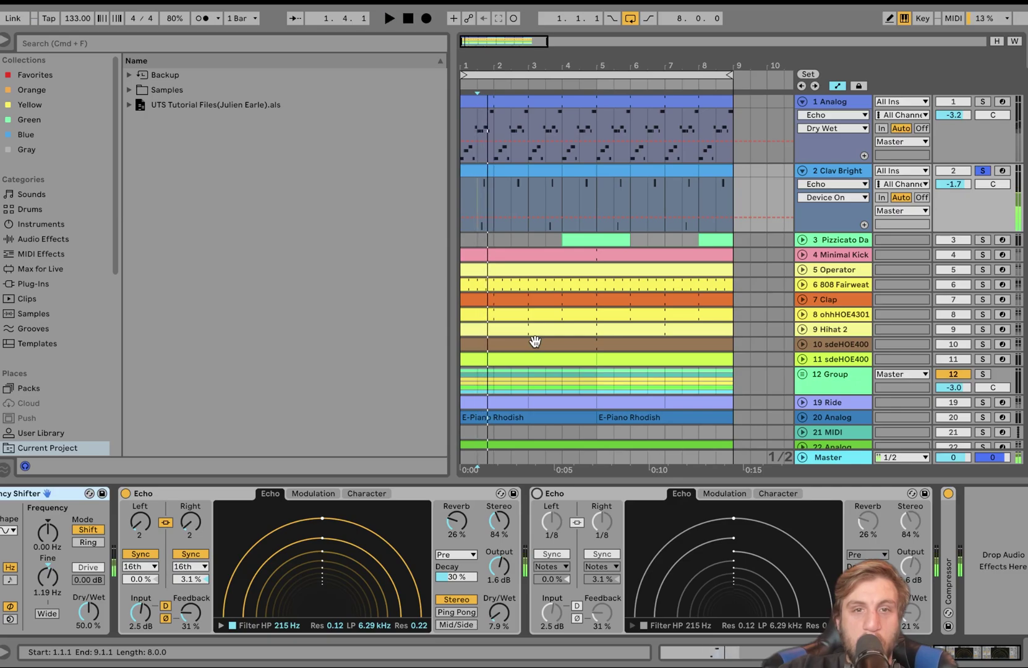
left_click(537, 493)
key("space")
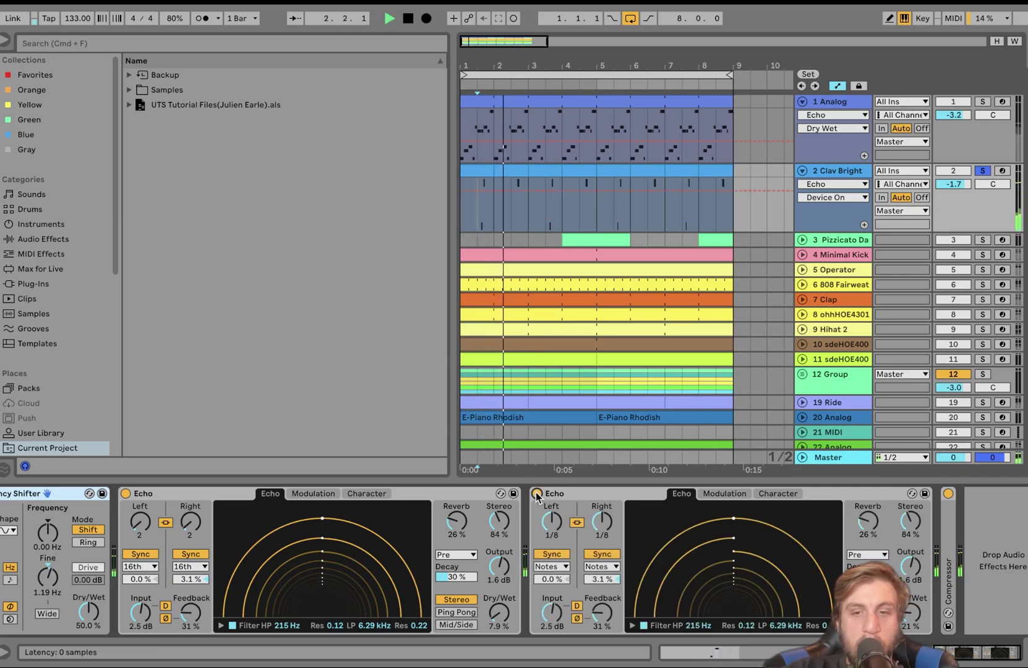
key("space")
Expand the Compressor at the end of the Clav Bright chain and play the soloed track through it.
double_click(949, 560)
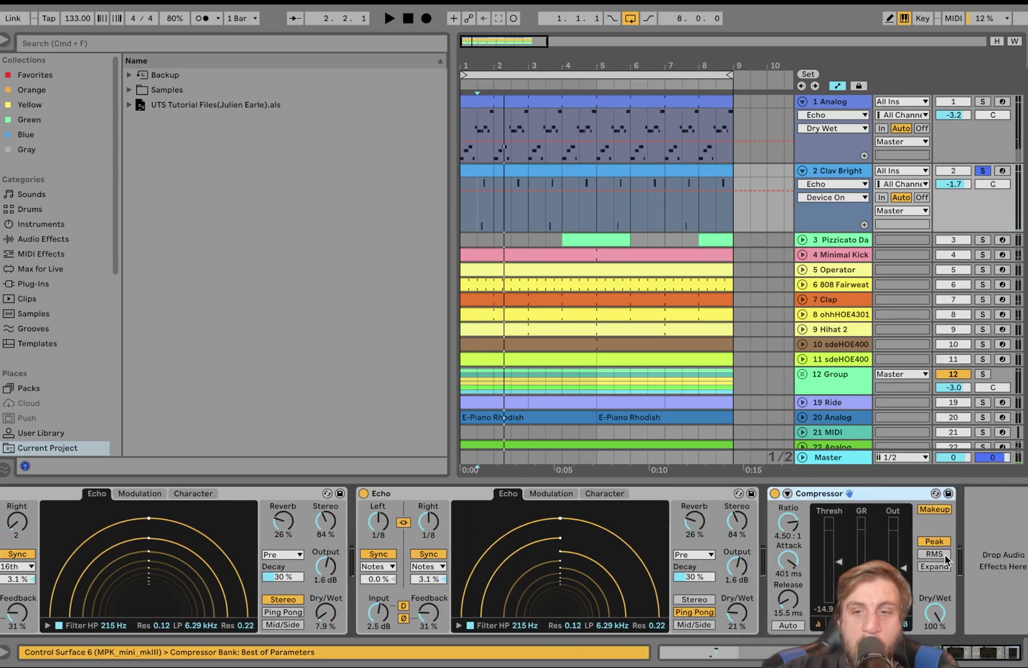
key("space")
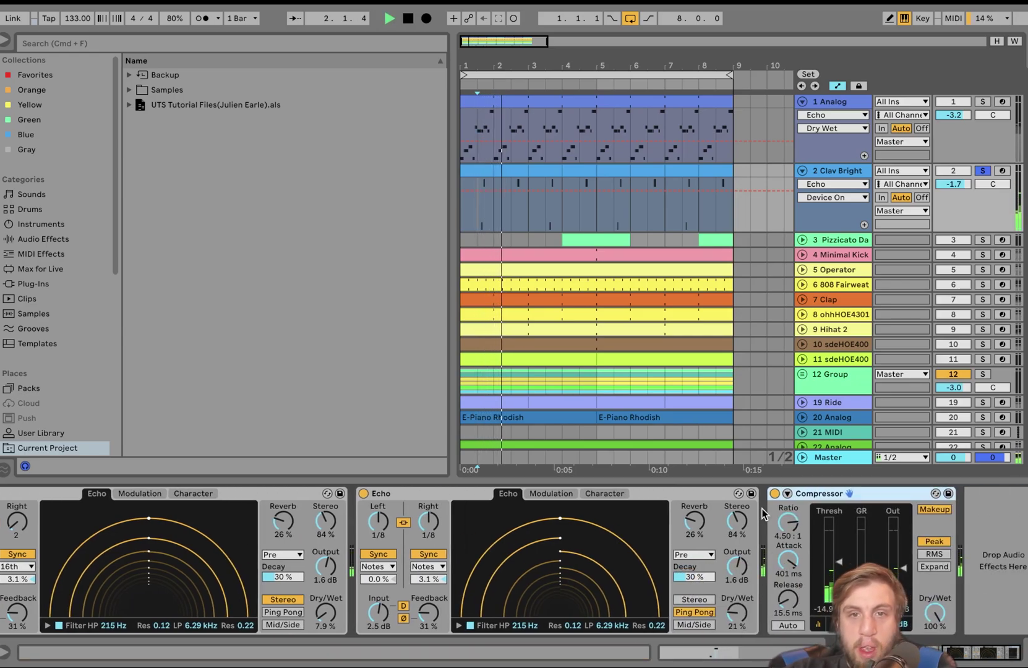
key("space")
Unfold the Pizzicato Dance track and audition its first clip from 4.3, soloed and then with the full mix.
left_click(803, 240)
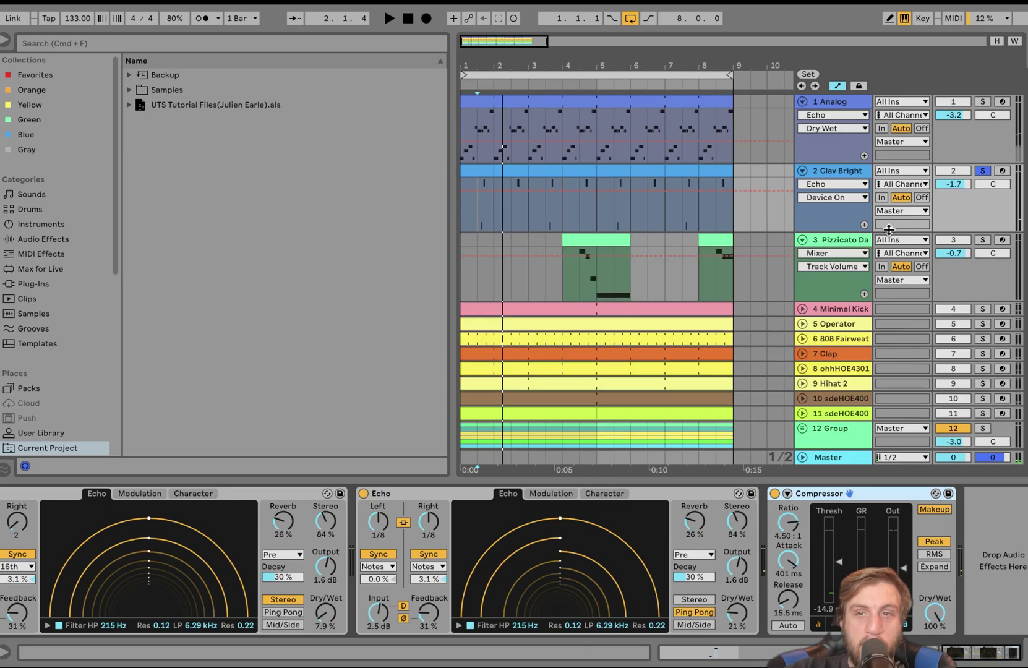
left_click(984, 240)
left_click(579, 277)
key("space")
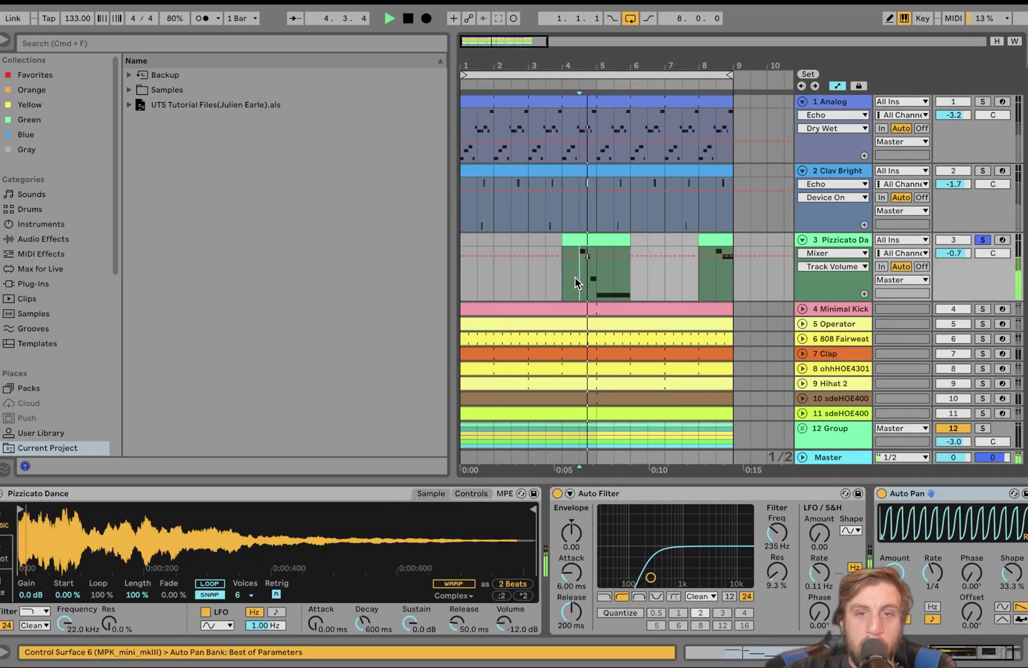
left_click(984, 240)
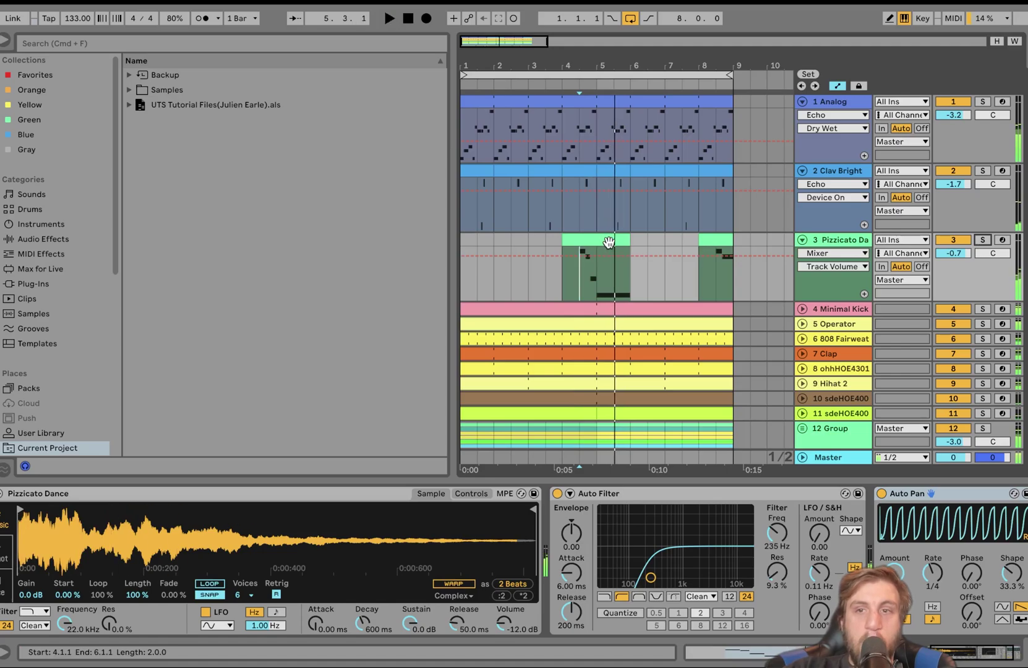
Solo the Pizzicato Dance track and examine its sampler, Auto Filter and Auto Pan.
left_click(983, 240)
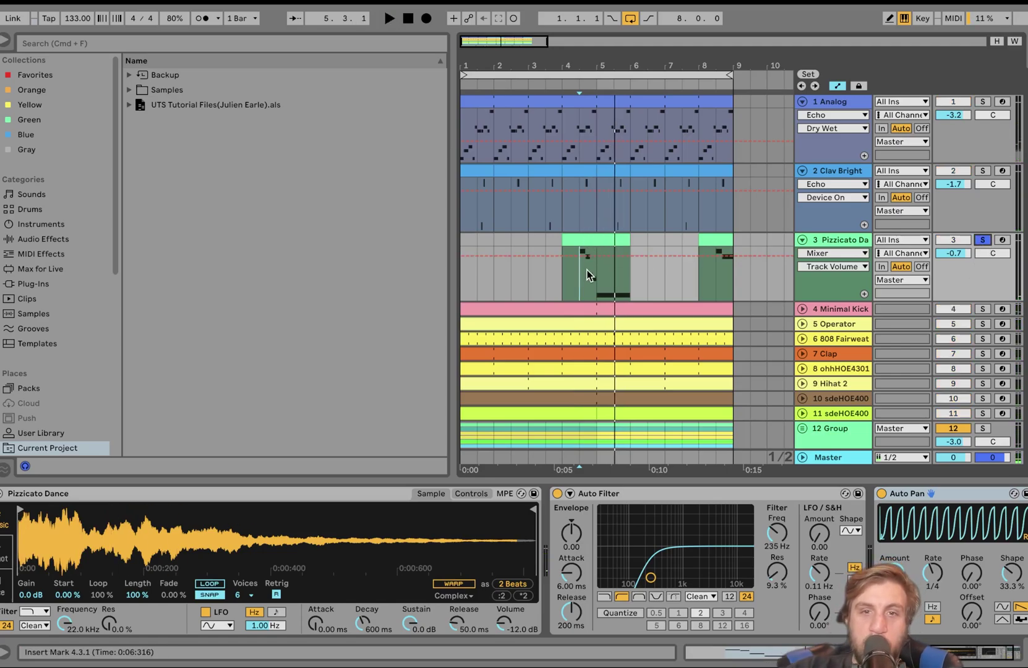
scroll(331, 551, "left", 2)
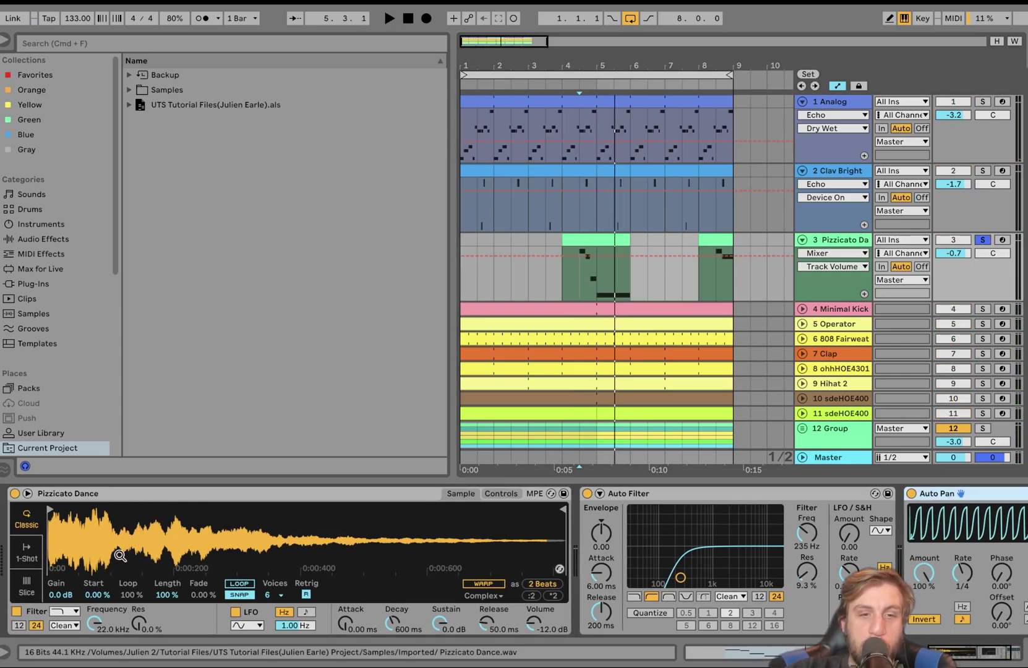
scroll(197, 576, "right", 6)
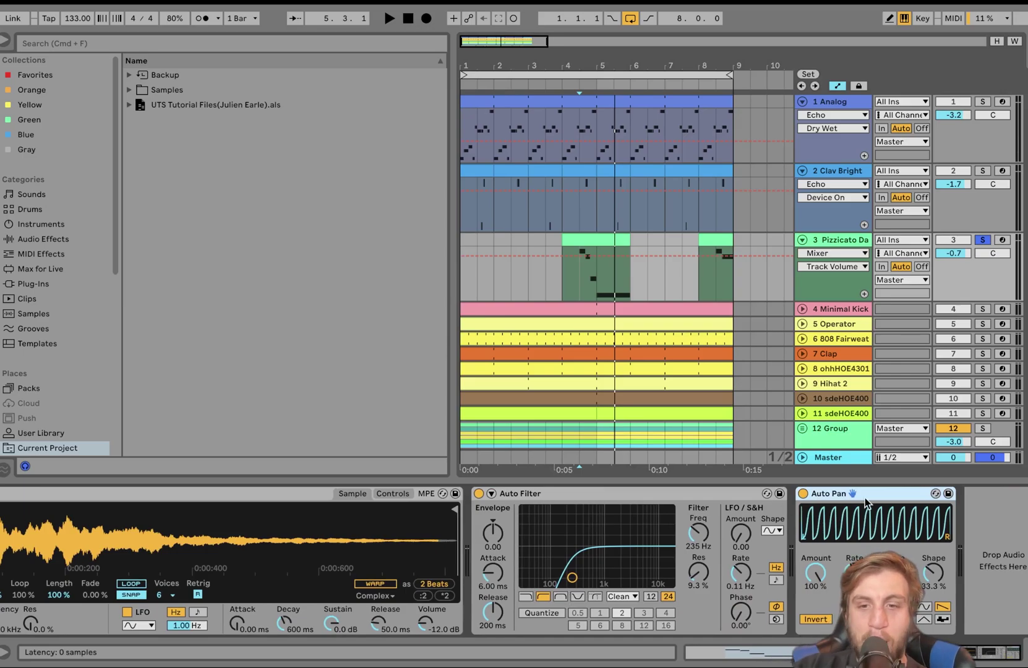
Remove the empty opening of the first Pizzicato Dance clip so it starts at 4.3, and play it with its notes open.
left_click_drag(577, 275, 545, 240)
double_click(613, 241)
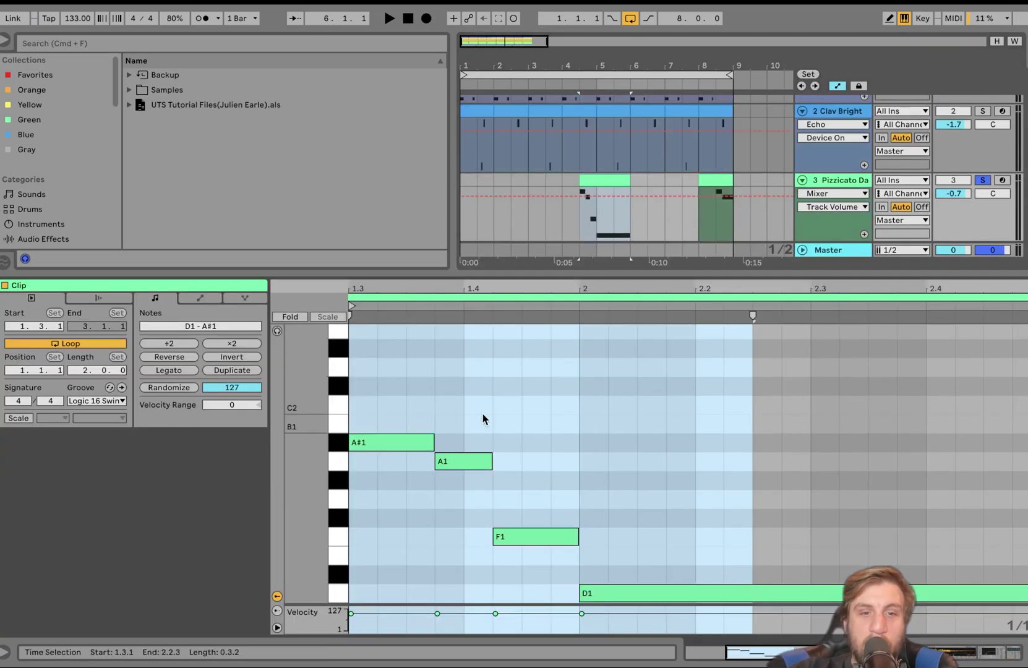
key("space")
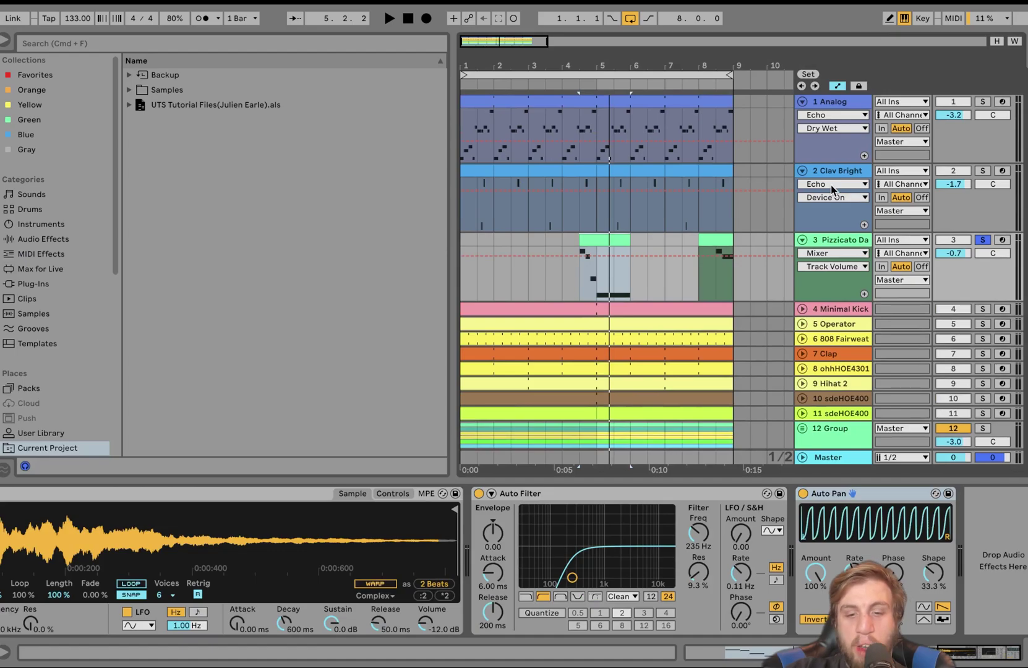
Solo the Analog track alongside Pizzicato Dance and play both from bar 4 and from 8.3.
left_click(982, 102)
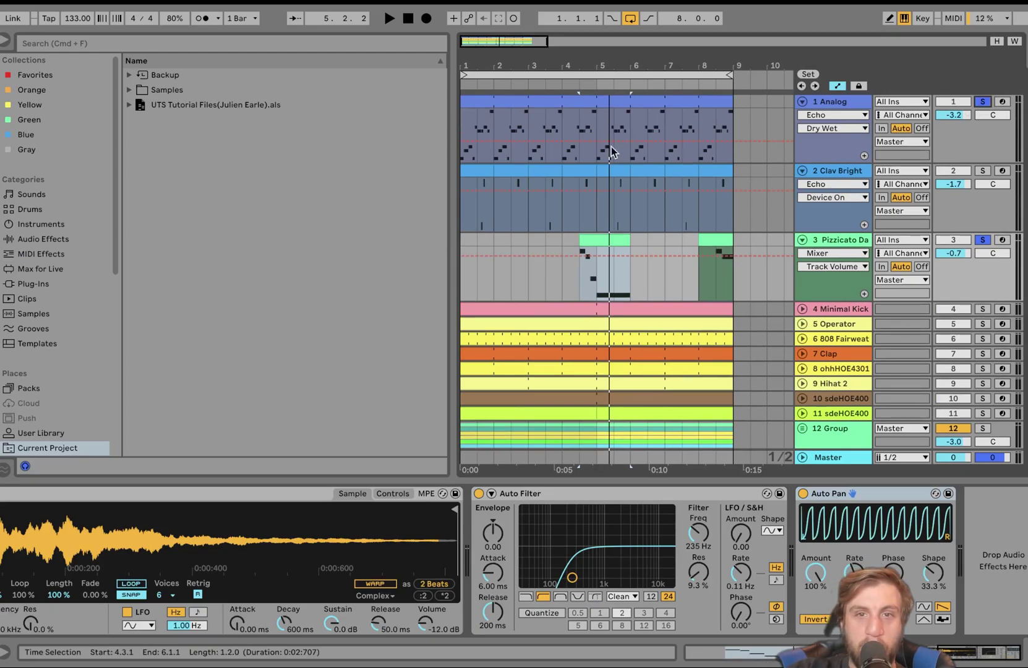
left_click(563, 128)
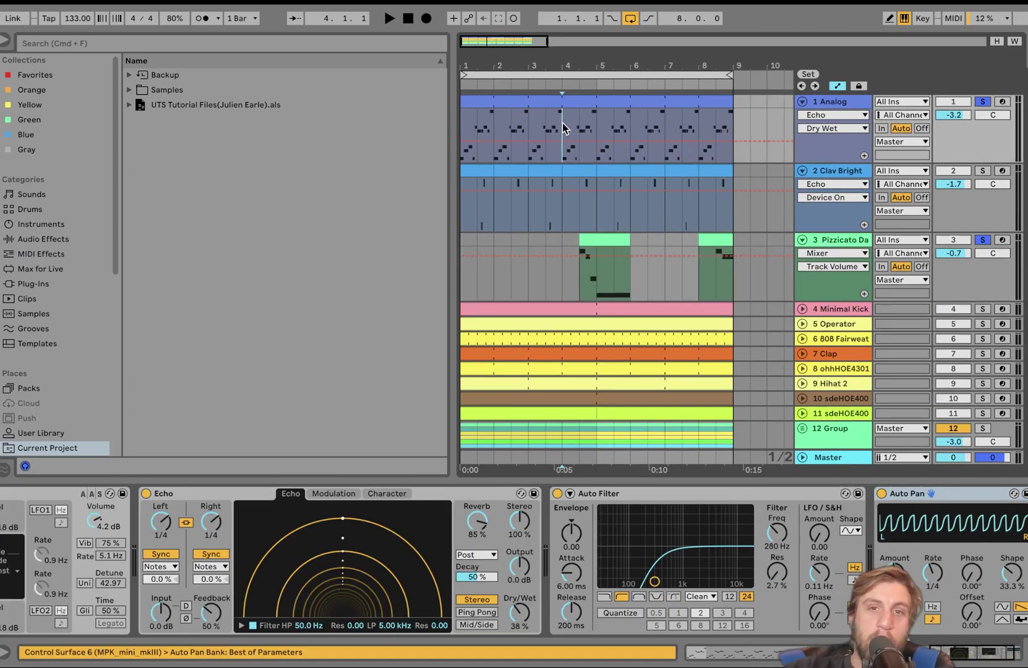
key("space")
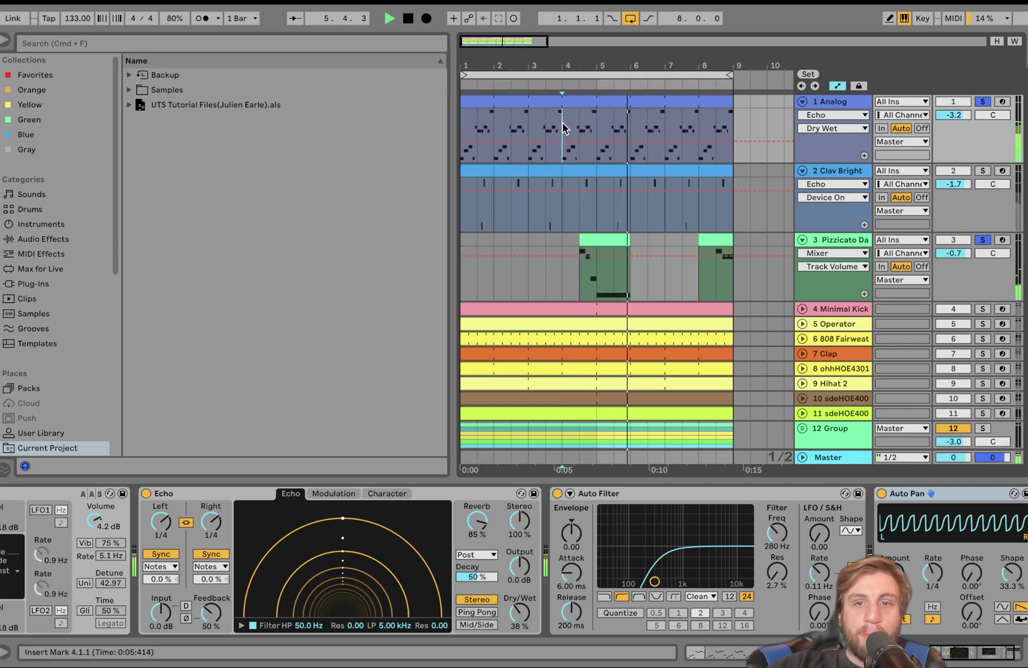
key("space")
left_click(716, 283)
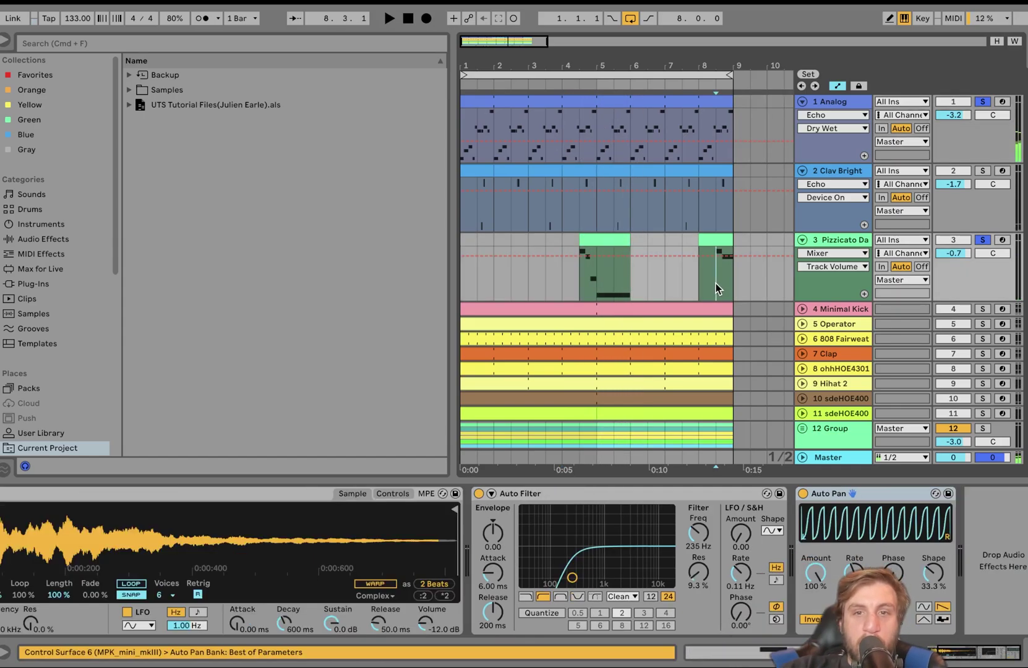
key("space")
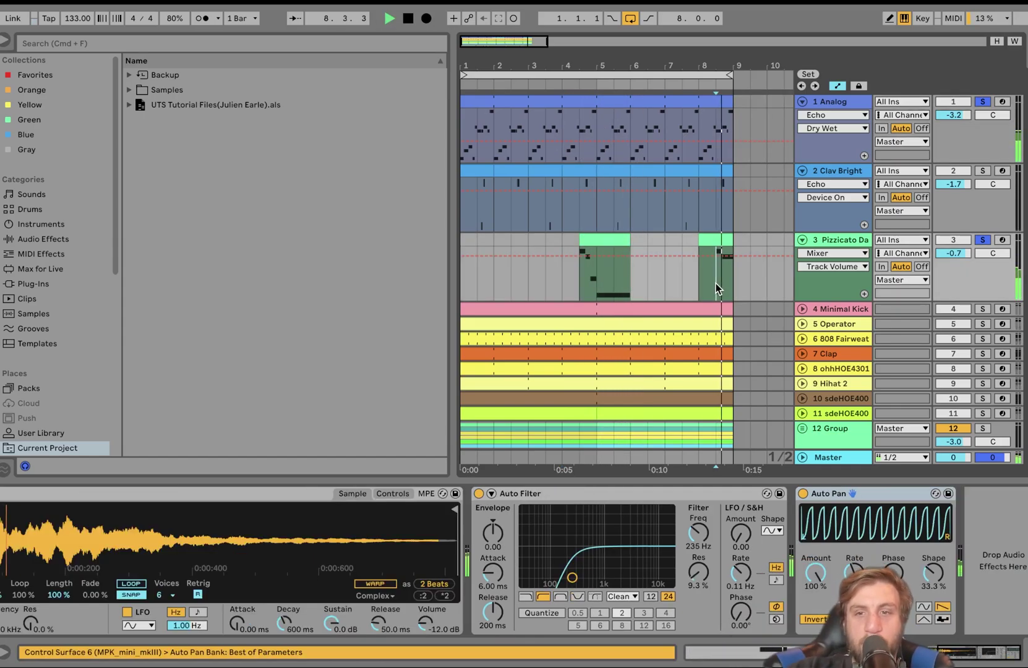
Solo only the Pizzicato Dance track and play its first clip from 4.3.
left_click(985, 240)
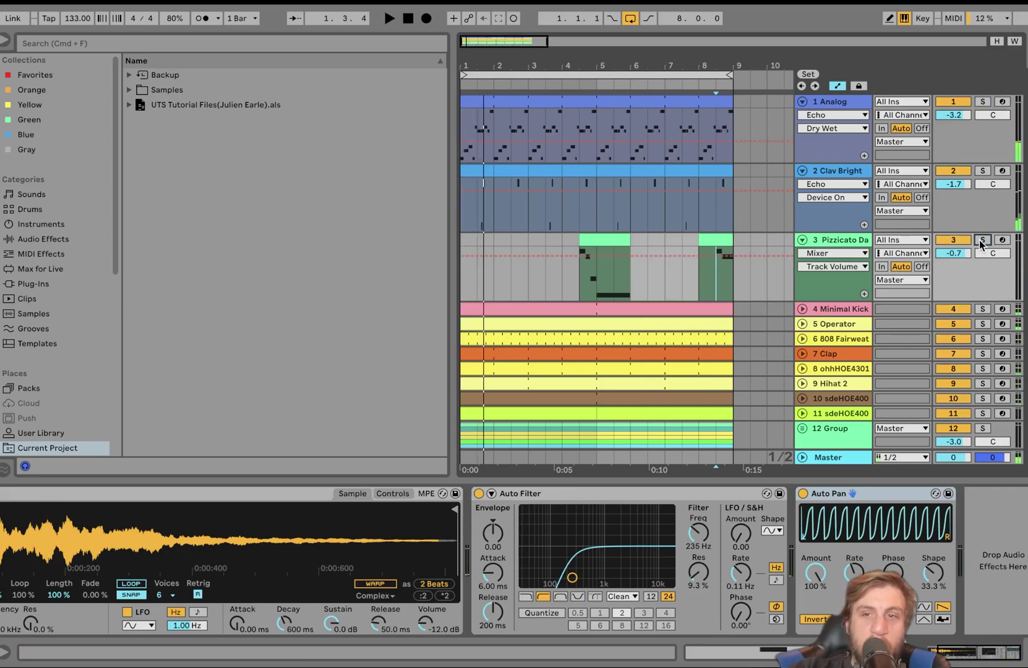
left_click(585, 283)
key("space")
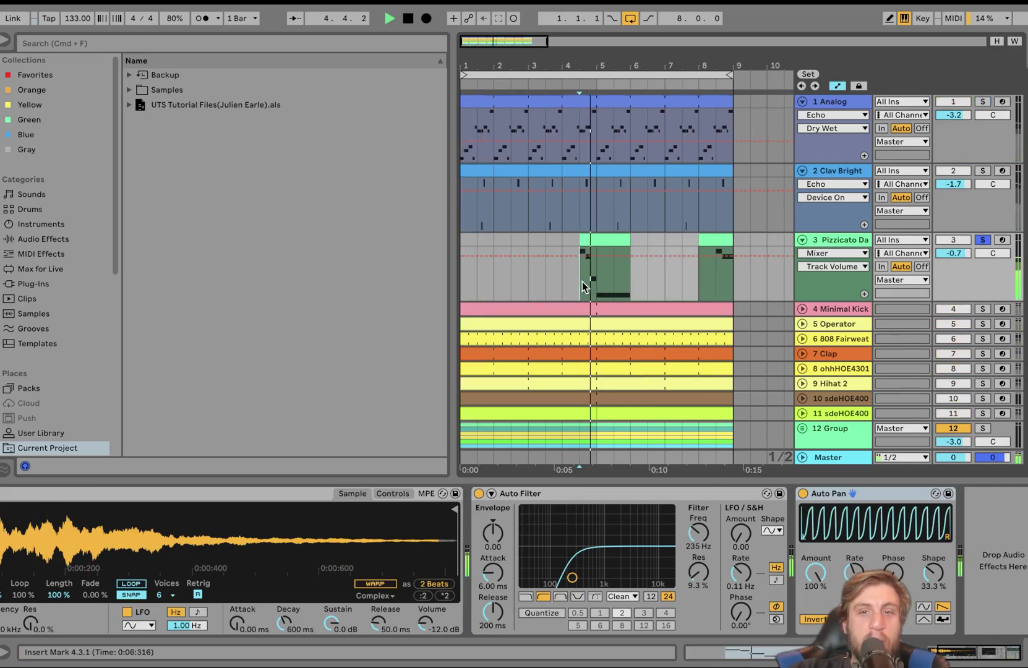
scroll(582, 281, "down", 5)
scroll(582, 281, "up", 2)
key("space")
scroll(582, 281, "up", 3)
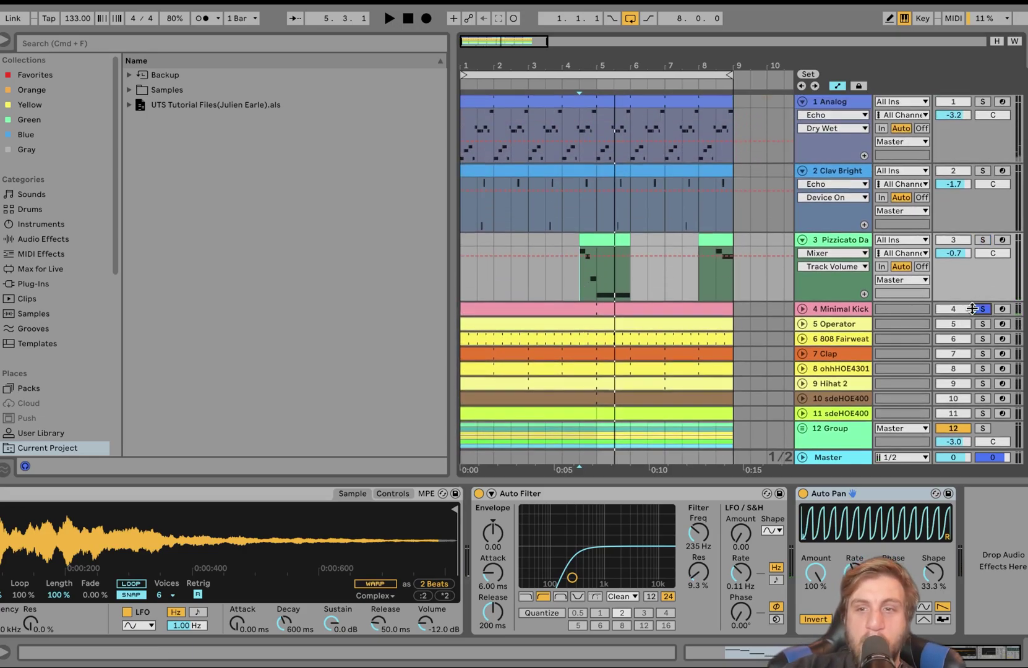
Unfold the Minimal Kick and Operator tracks and audition the kick soloed, together with Operator, and in the full mix.
left_click(612, 312)
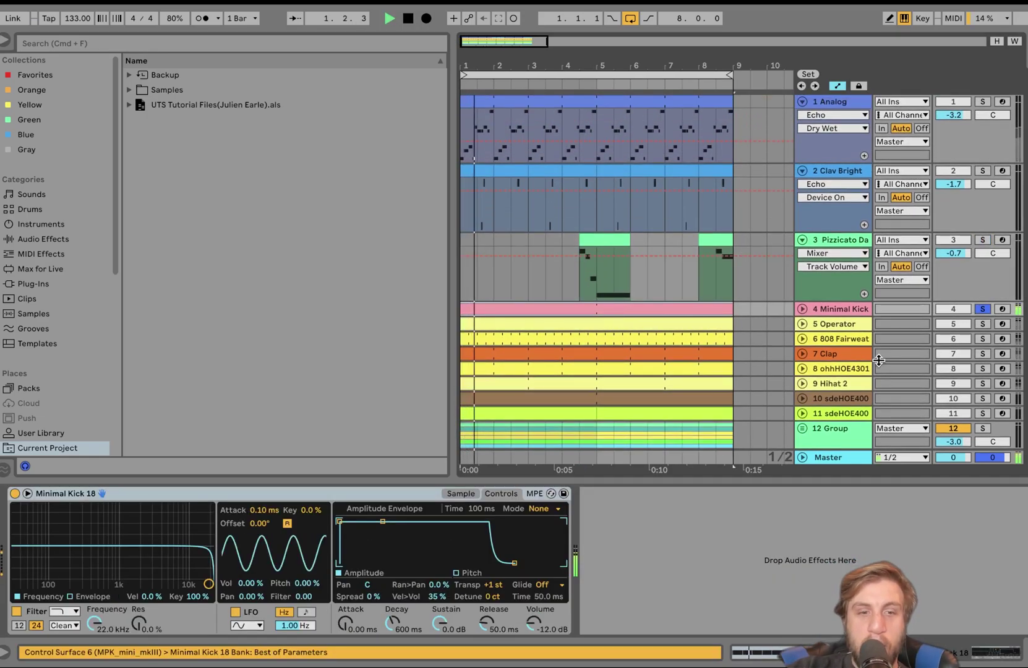
left_click(801, 309)
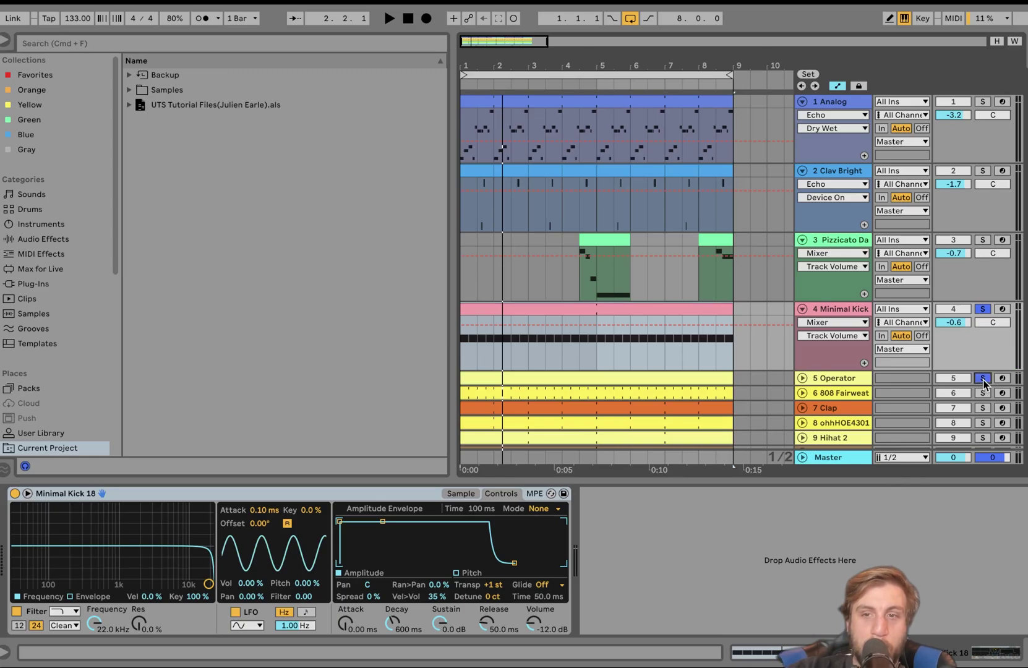
key("space")
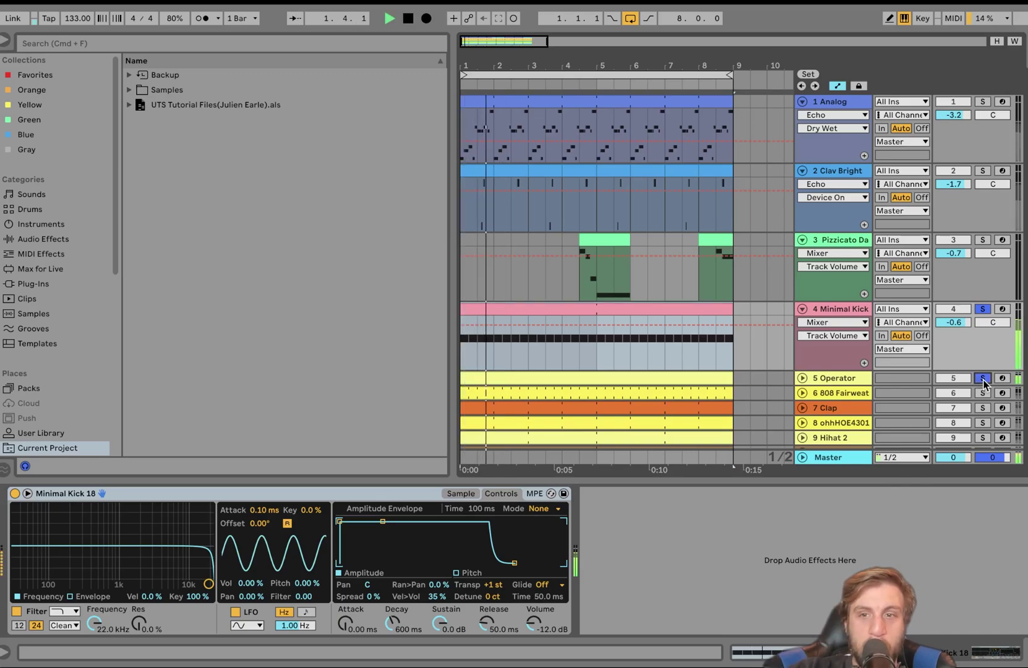
left_click(803, 379)
key("space")
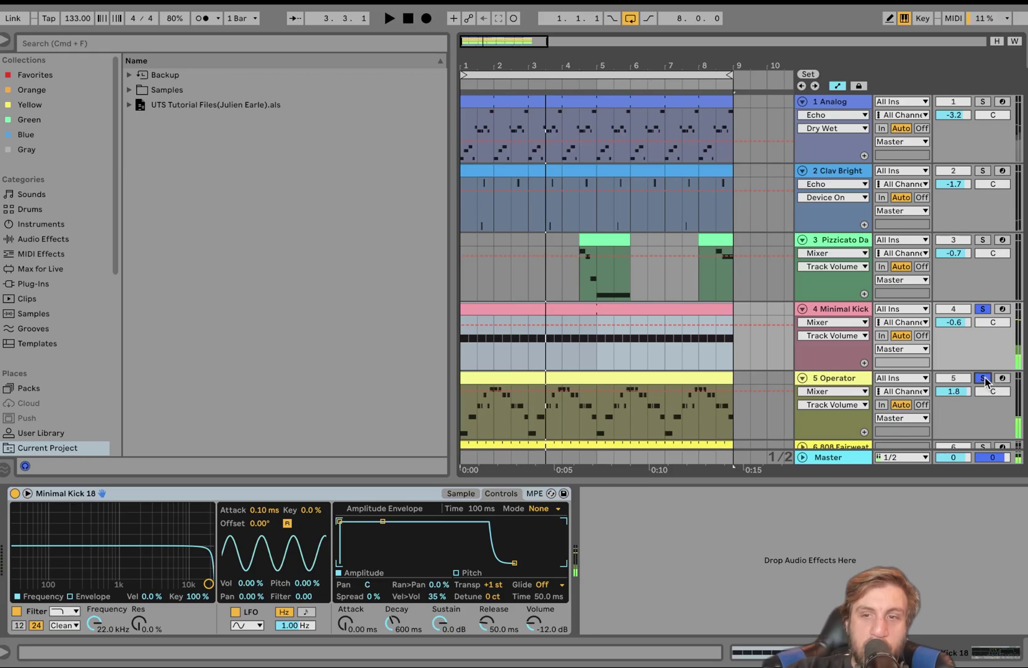
left_click(986, 377)
key("space")
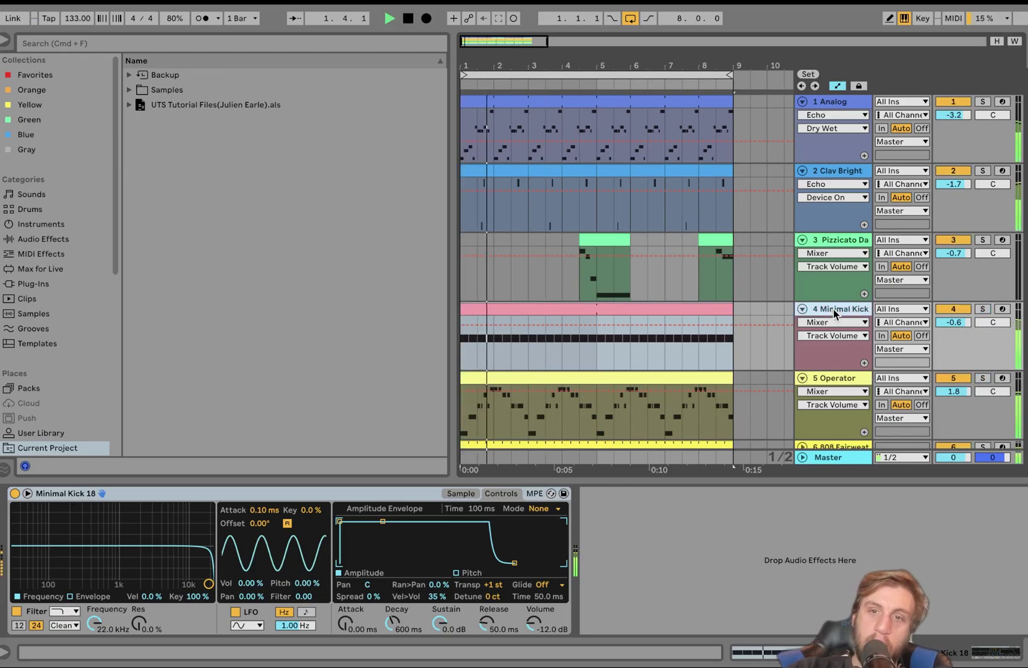
key("space")
Try the Minimal Kick sampler's transpose at -2 and +3 st against the full mix, and return it to +1 st.
left_click(501, 589)
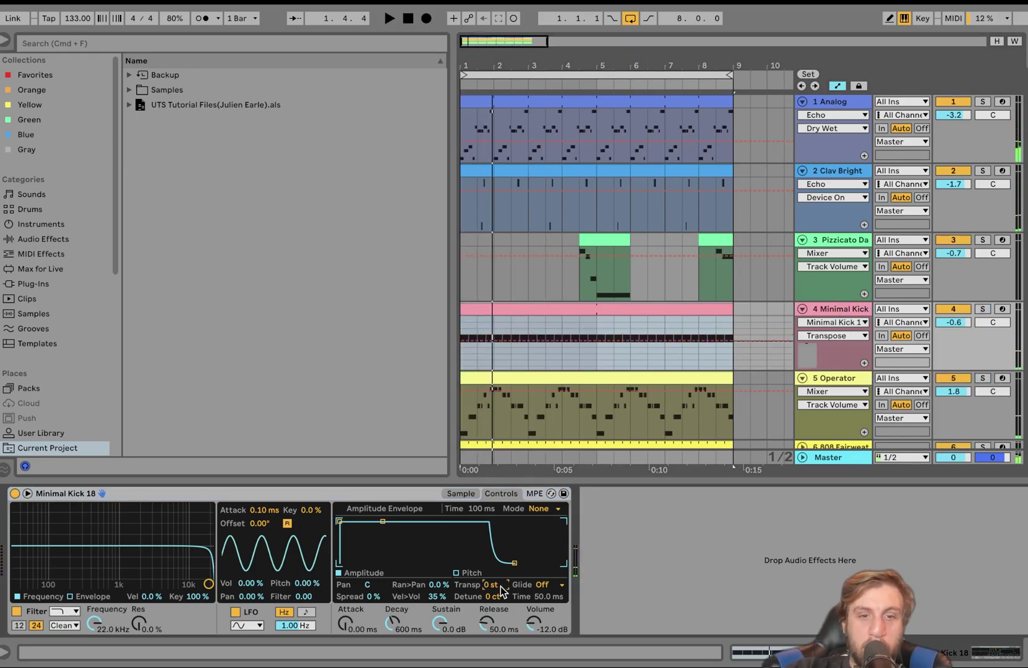
key("space")
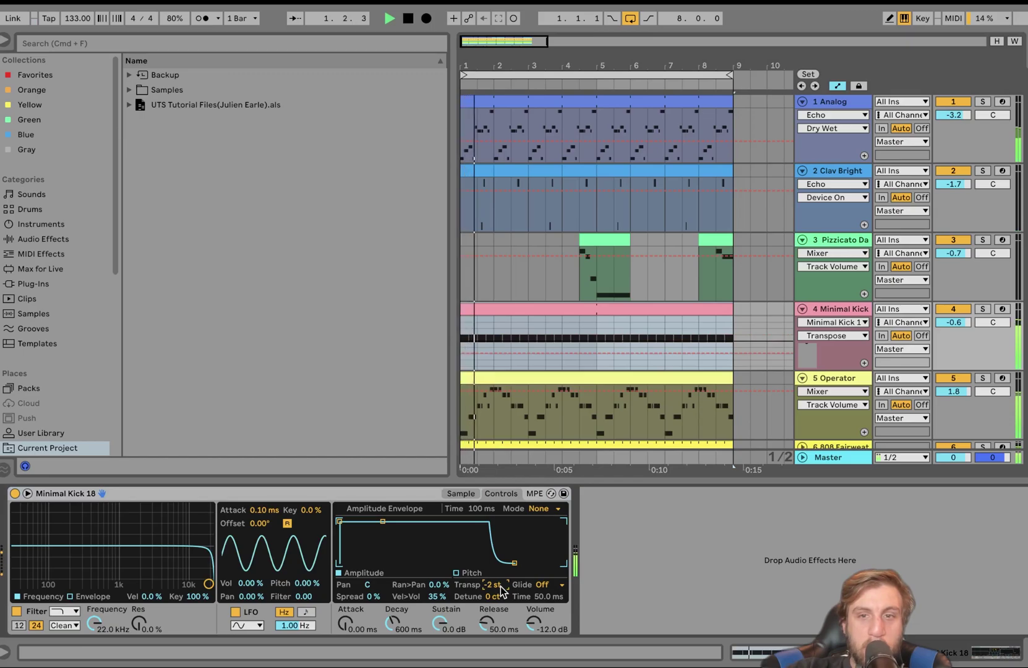
key("Delete")
key("Up")
key("Up")
key("Up")
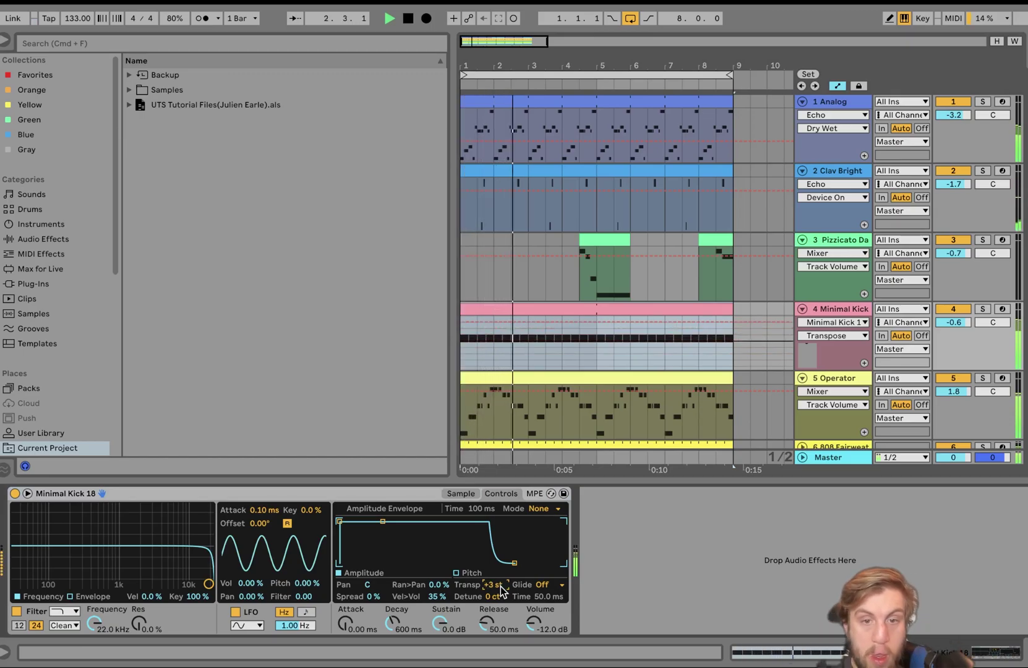
key("Down")
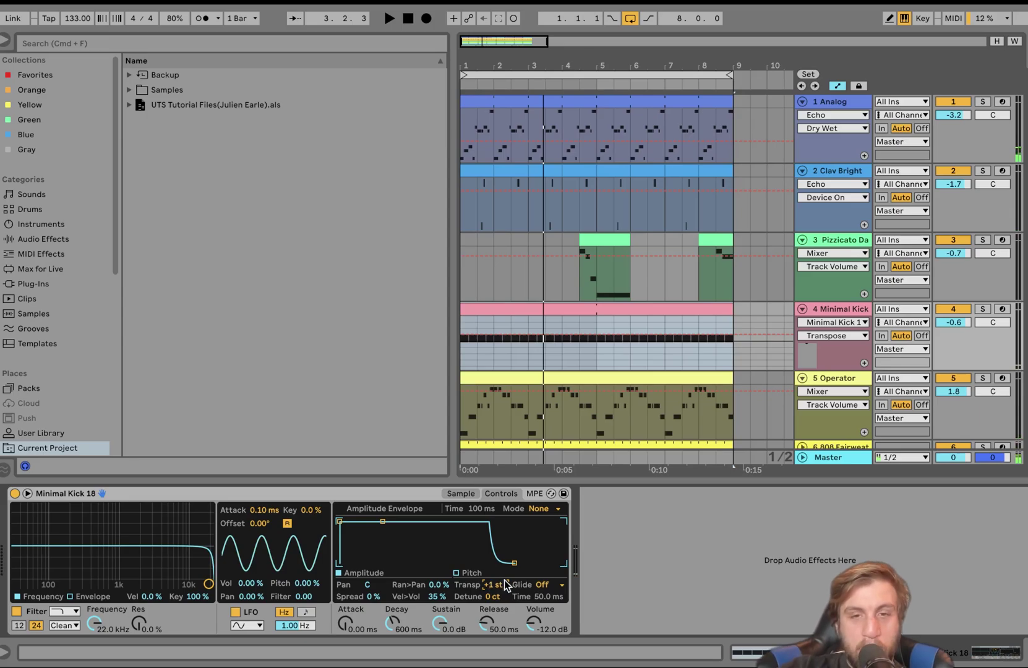
key("space")
scroll(858, 450, "down", 3)
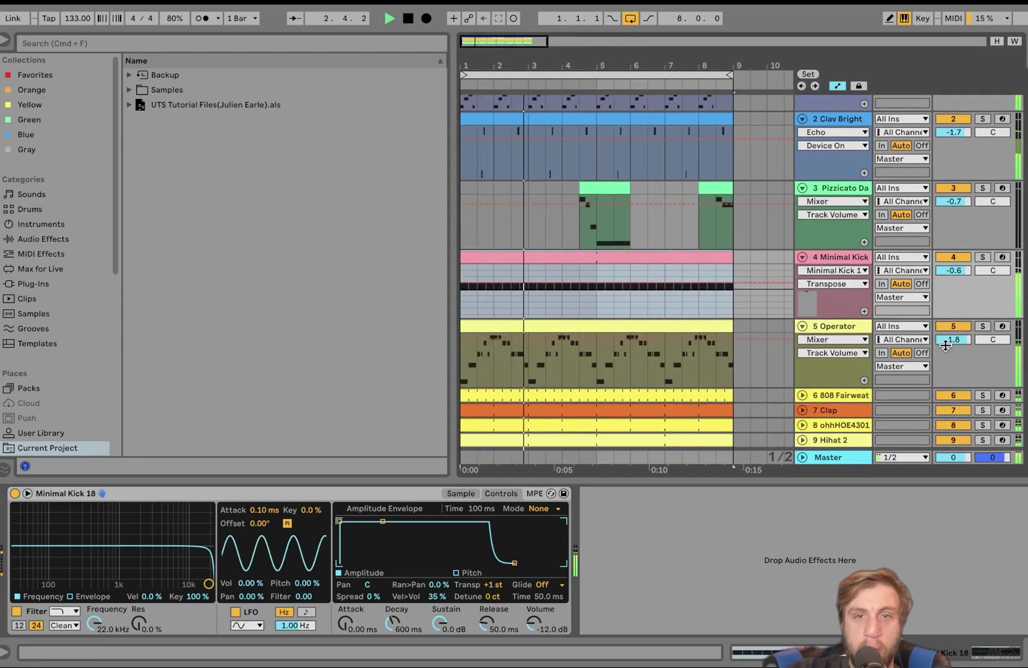
key("space")
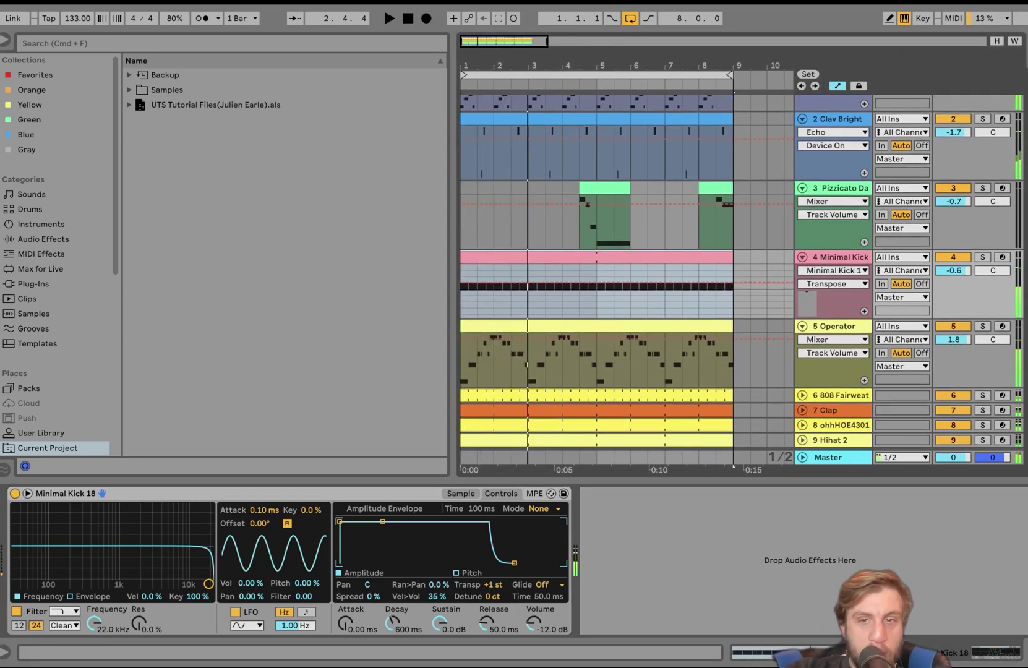
Solo the Operator track, open its MIDI clip's notes and play the bass line.
left_click(984, 329)
double_click(595, 326)
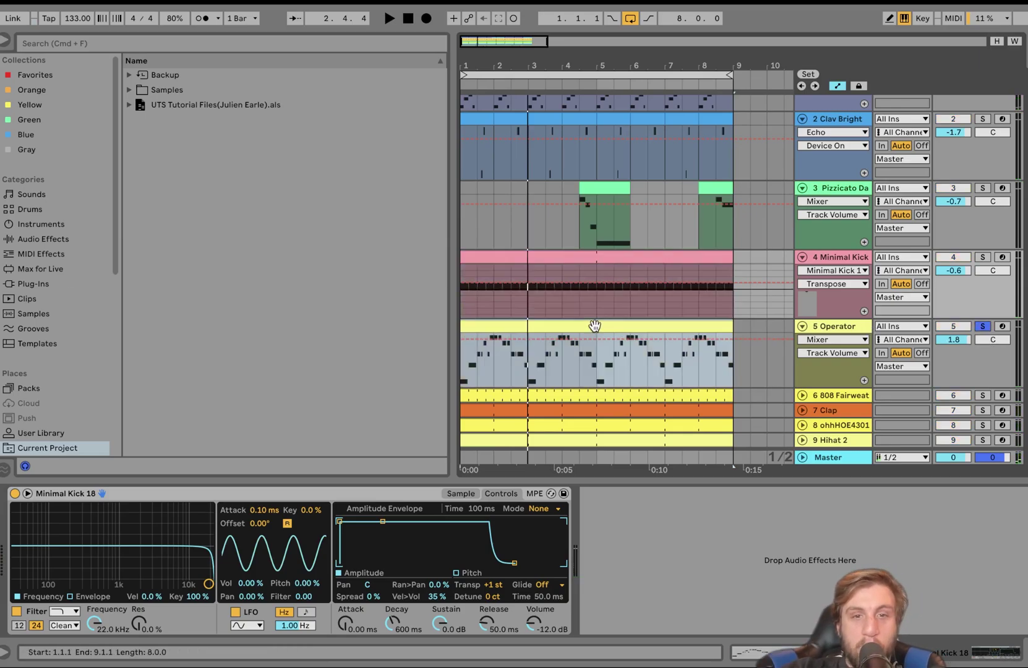
key("space")
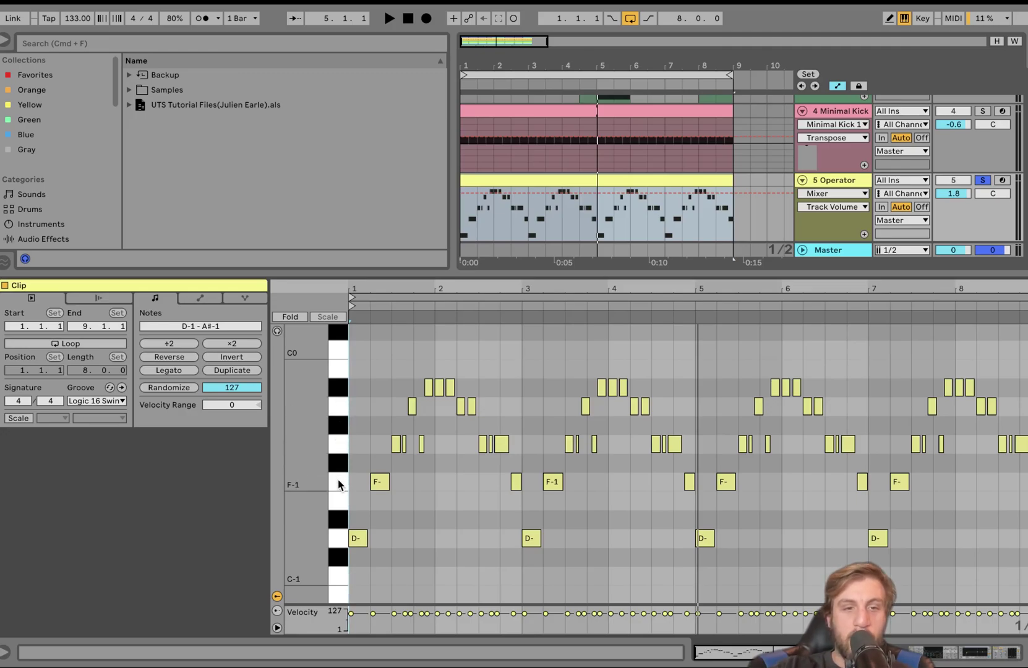
key("space")
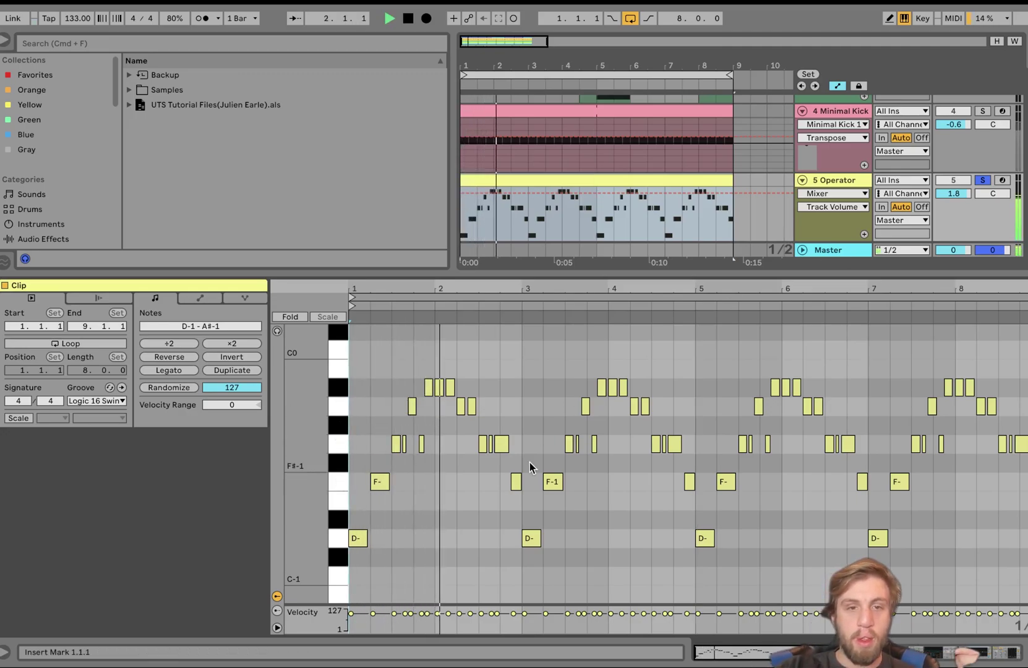
key("space")
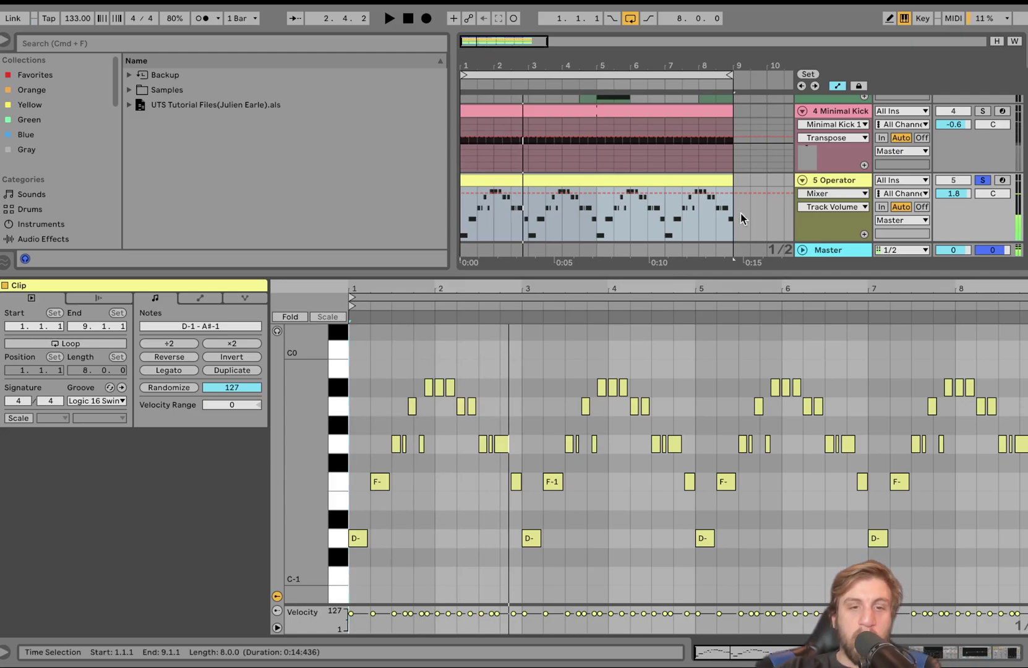
Examine the opening bars of notes in the Operator clip up close and play the soloed bass line again.
scroll(413, 441, "up", 5)
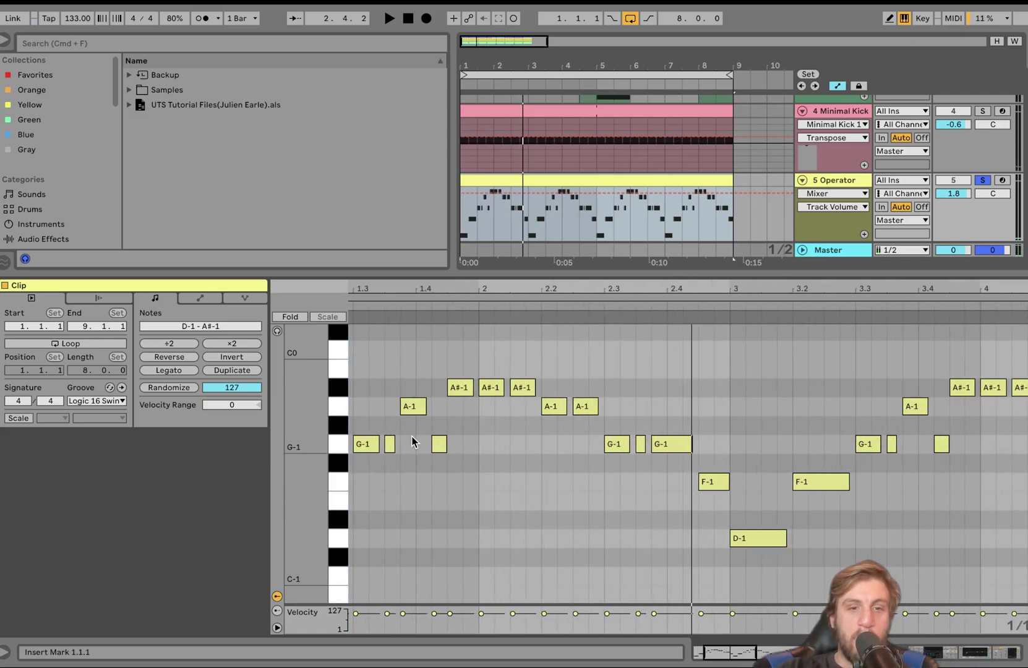
scroll(413, 441, "left", 3)
scroll(421, 438, "down", 3)
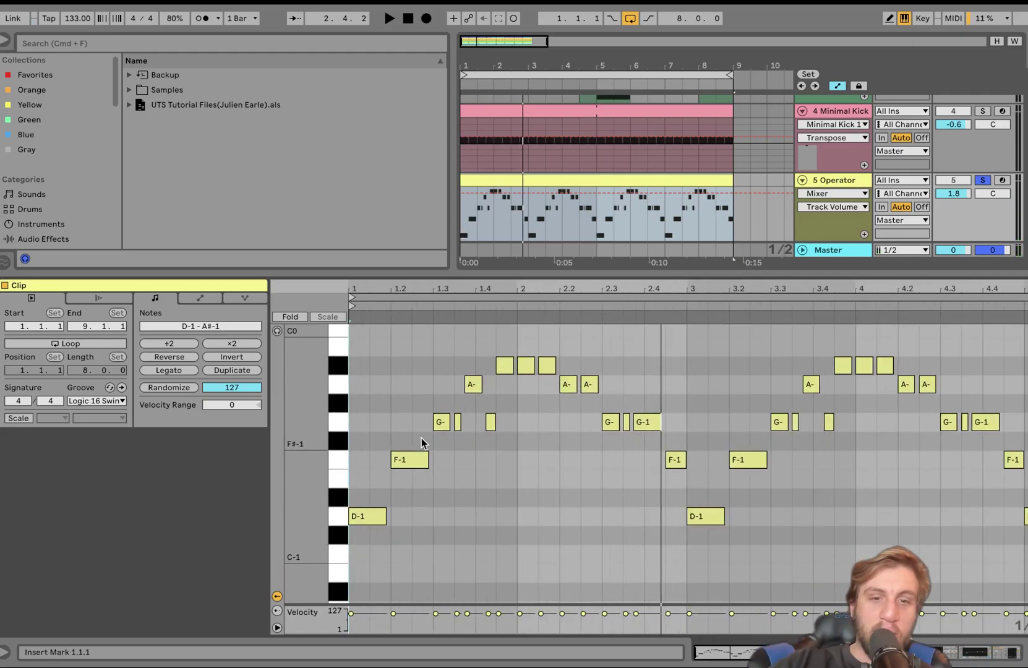
scroll(509, 401, "up", 4)
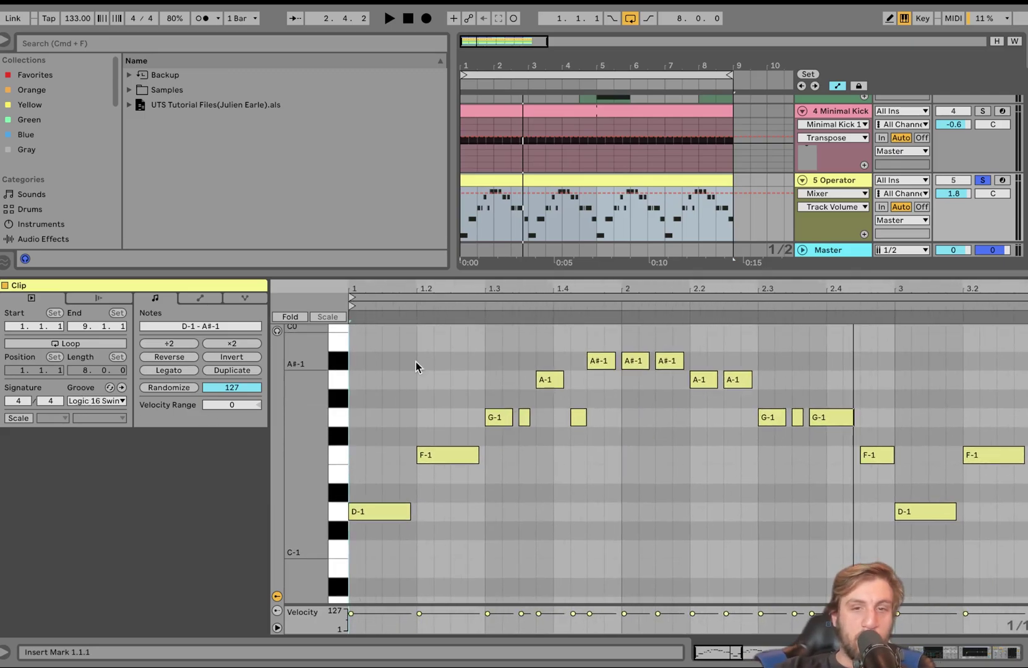
scroll(416, 362, "down", 2)
key("space")
scroll(417, 362, "down", 6)
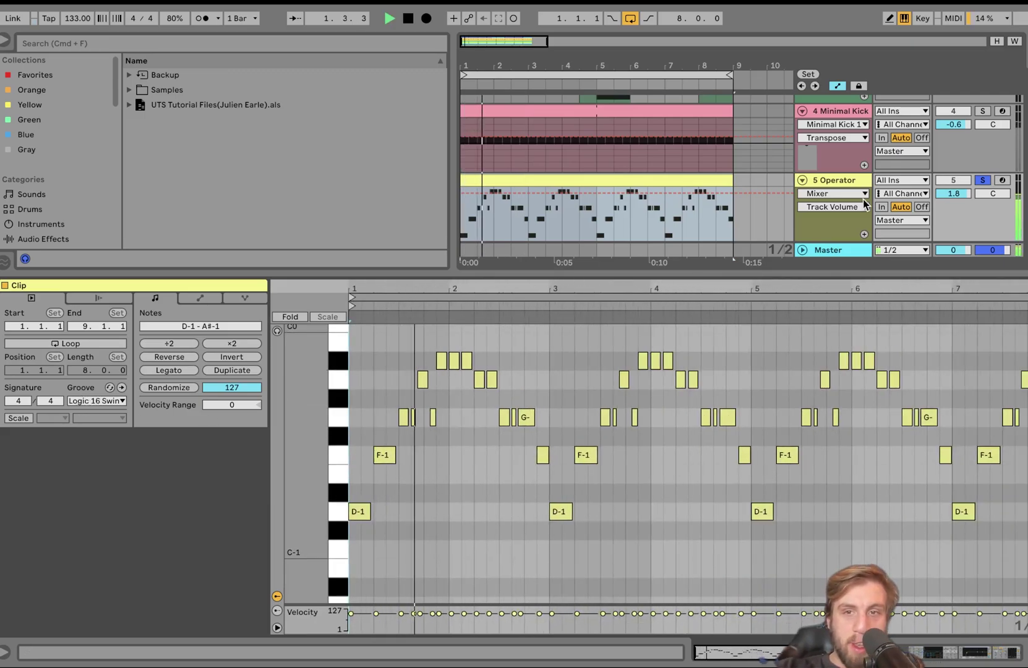
Show the Operator track's device chain and play the bass with Minimal Kick soloed, ending with only Operator soloed.
left_click(835, 181)
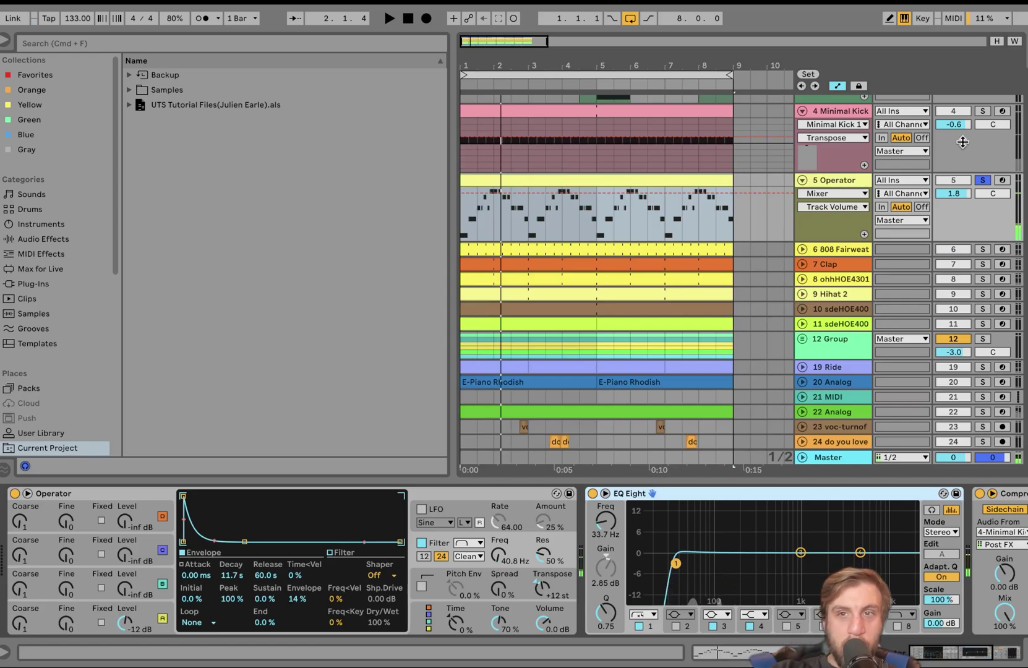
left_click(982, 112)
key("space")
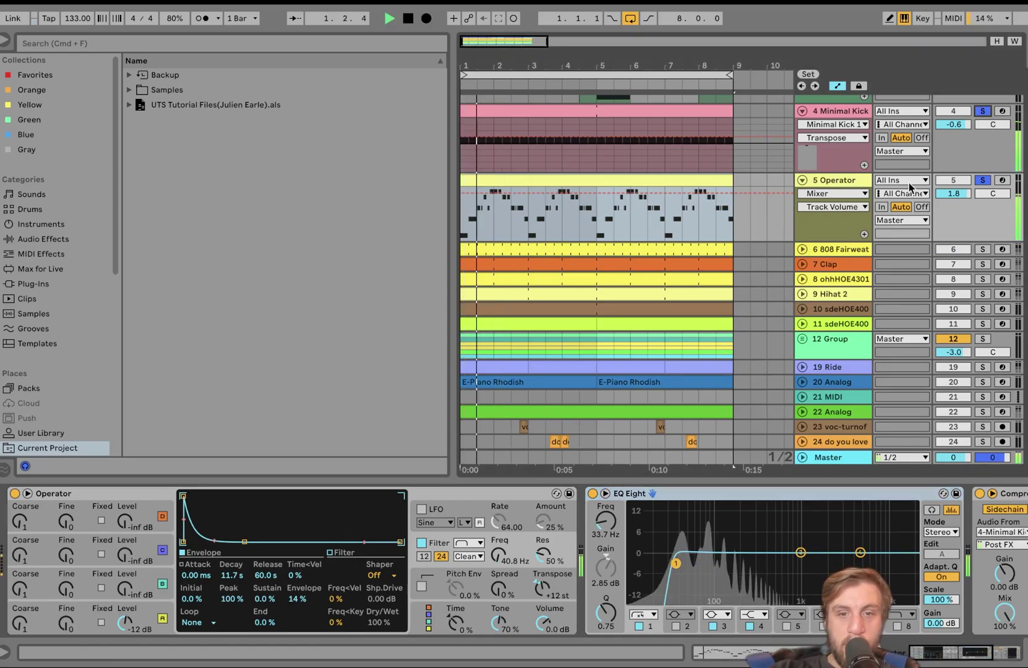
left_click(837, 181)
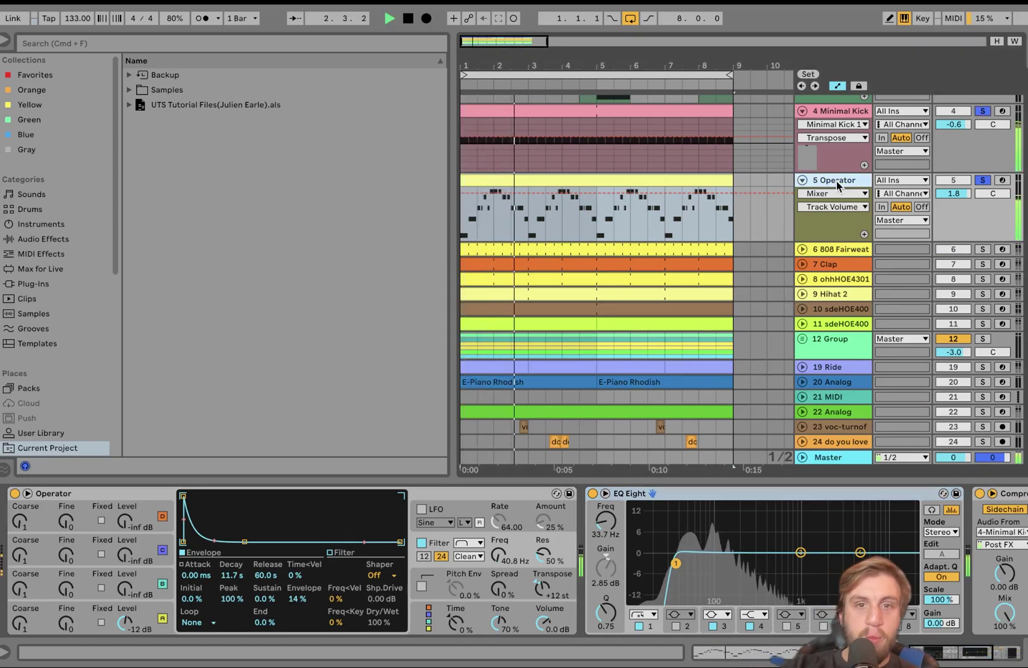
left_click(982, 180)
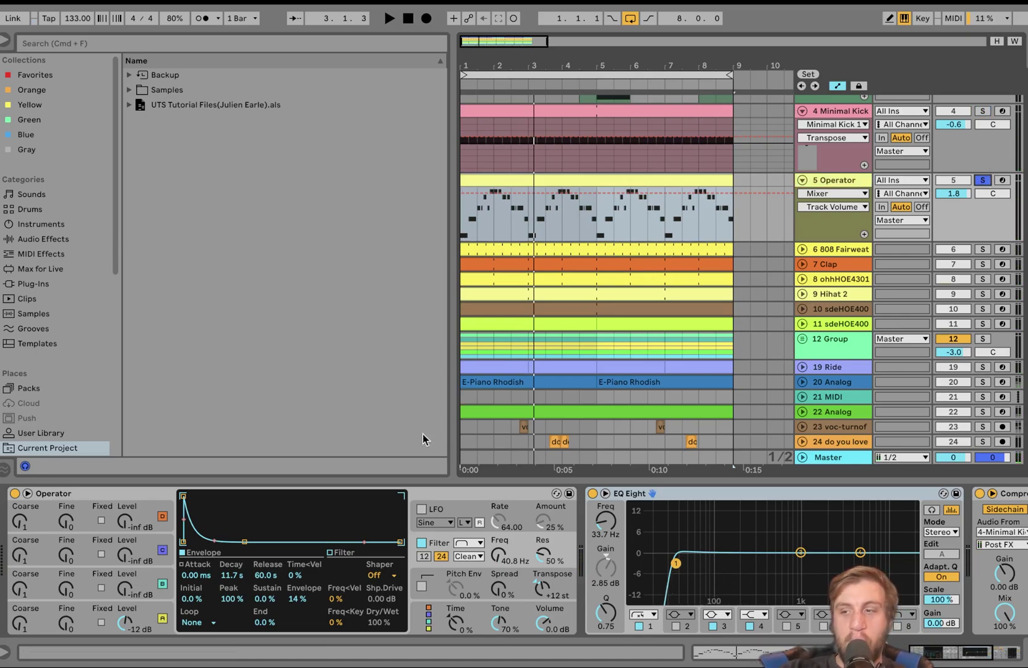
Show Operator's oscillator A settings, play the soloed bass with the filter bypassed, and switch the filter back on.
left_click(144, 616)
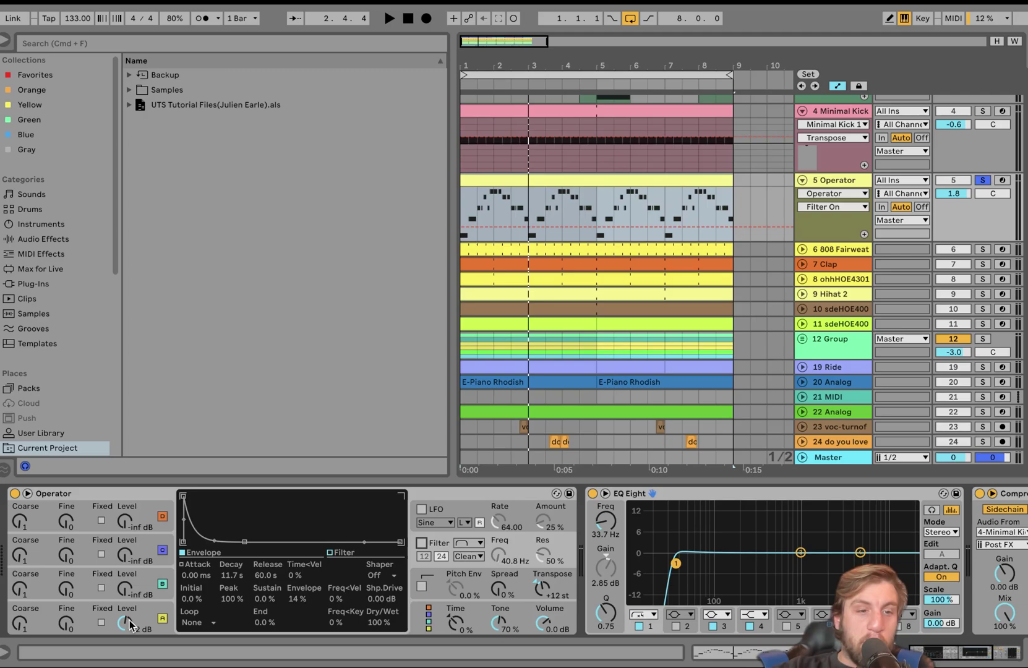
left_click(138, 618)
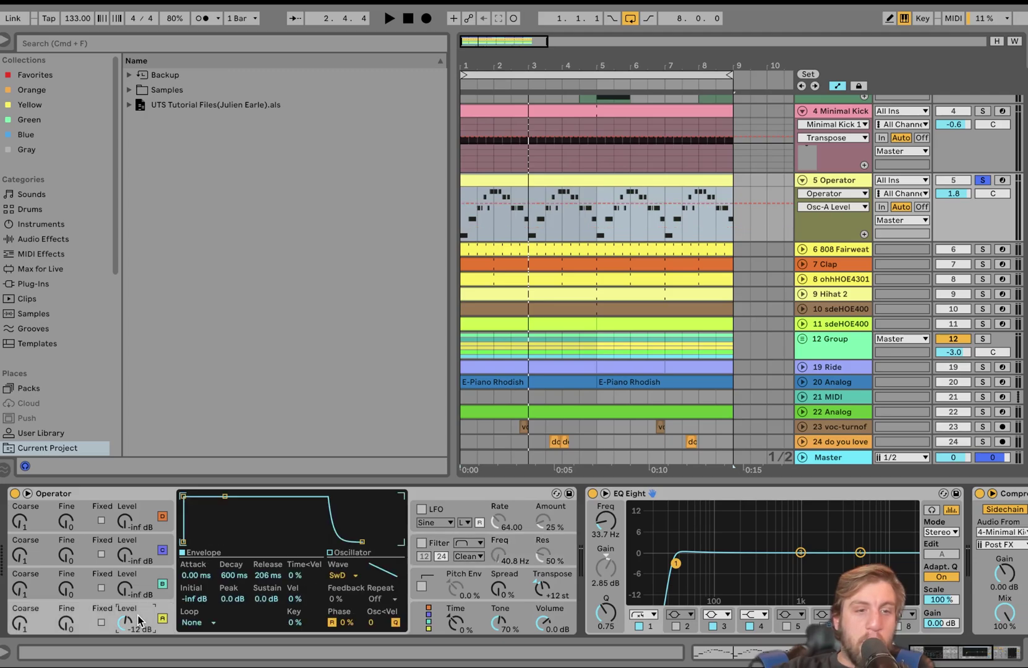
key("space")
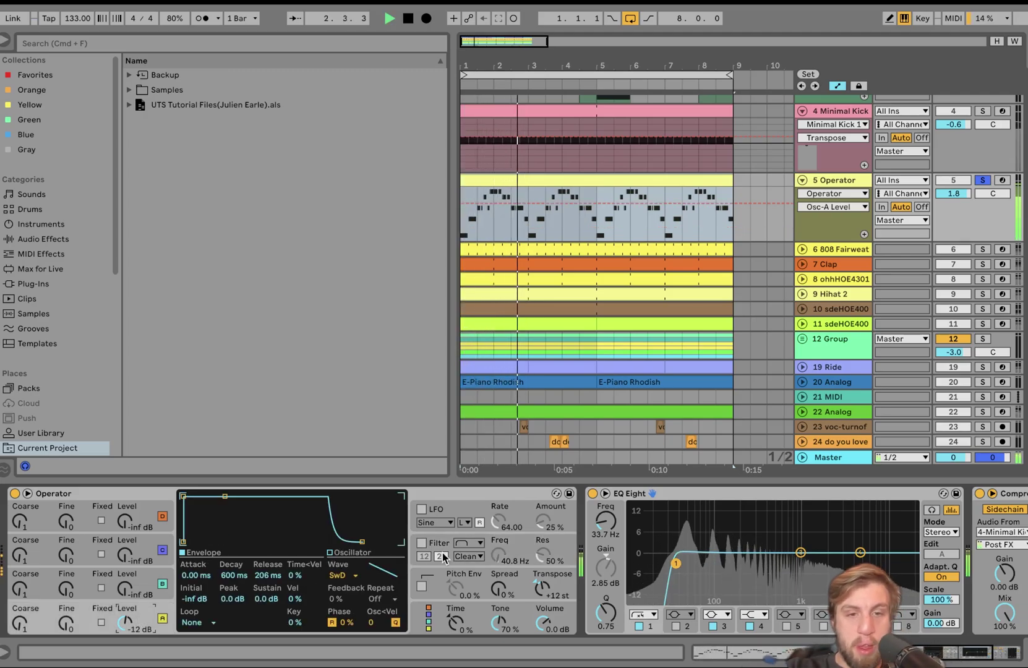
left_click(421, 543)
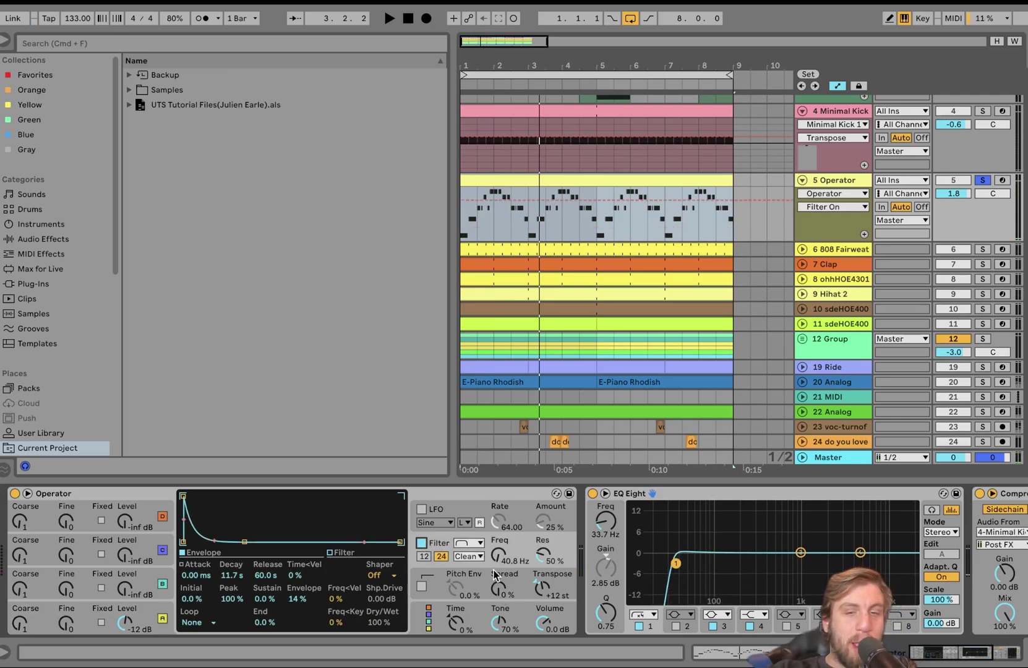
Play the opening bars of the soloed bass line twice with Operator's filter switched on.
key("space")
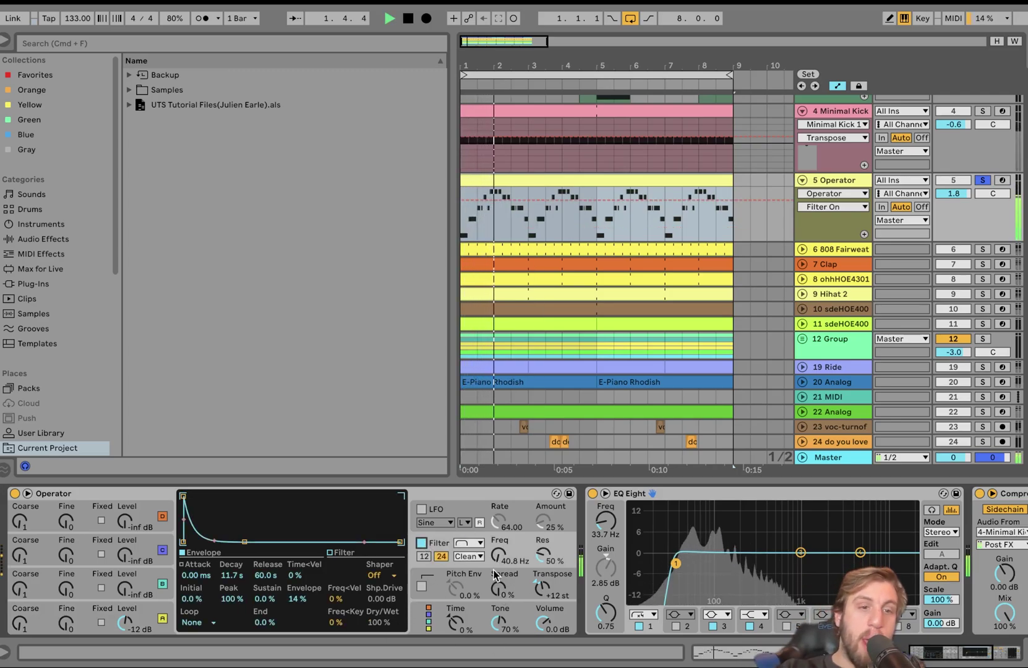
key("space")
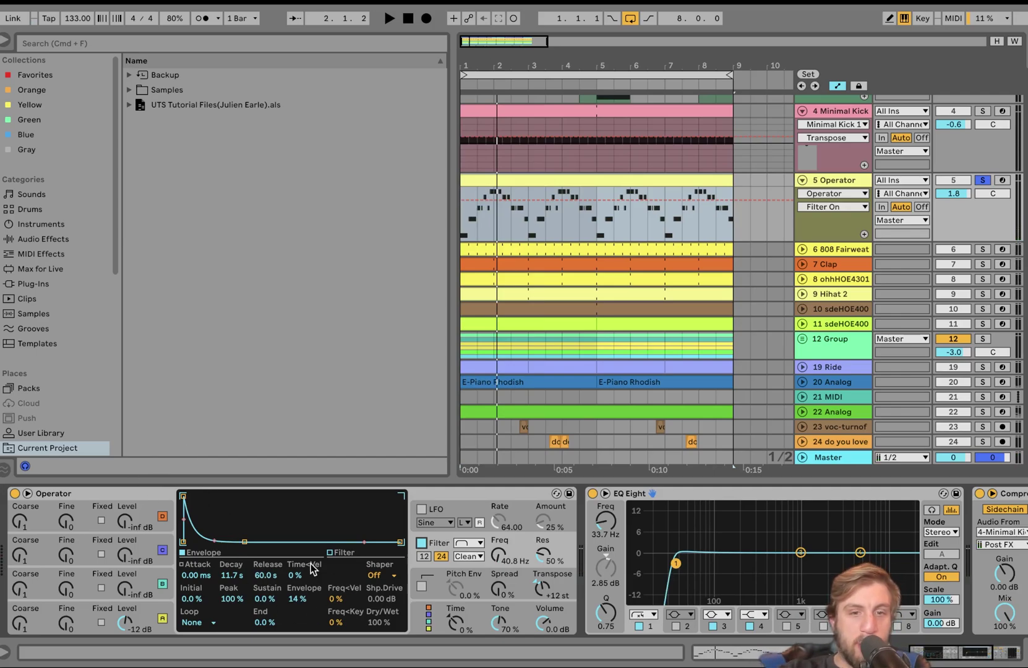
key("space")
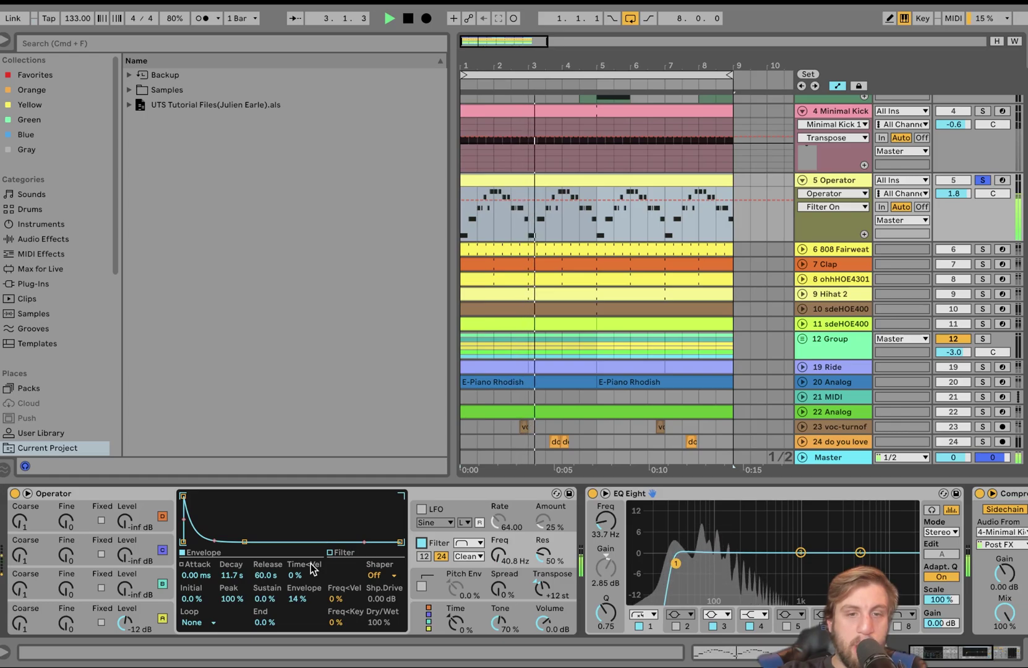
key("space")
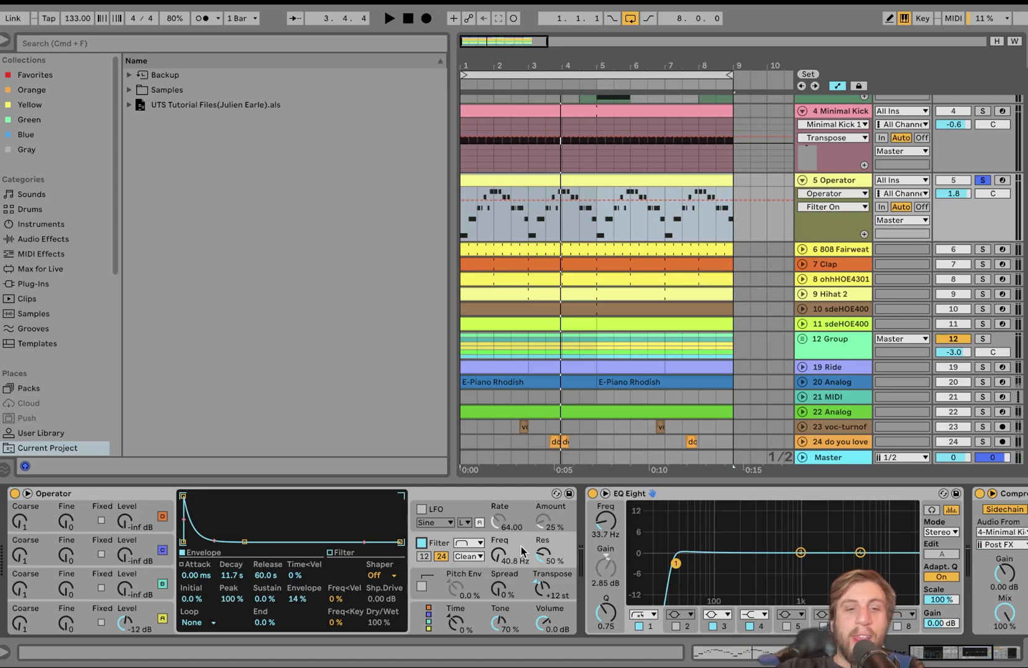
Audition the soloed bass with Operator's filter set to low-pass, and compare it with the band-pass type restored.
left_click(459, 545)
left_click(464, 556)
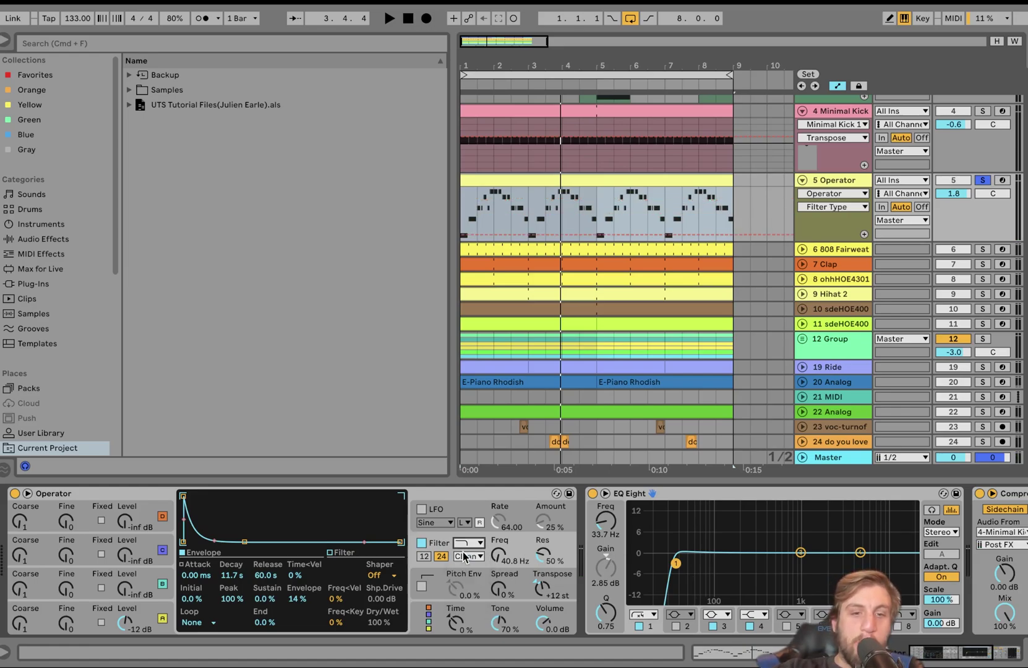
key("space")
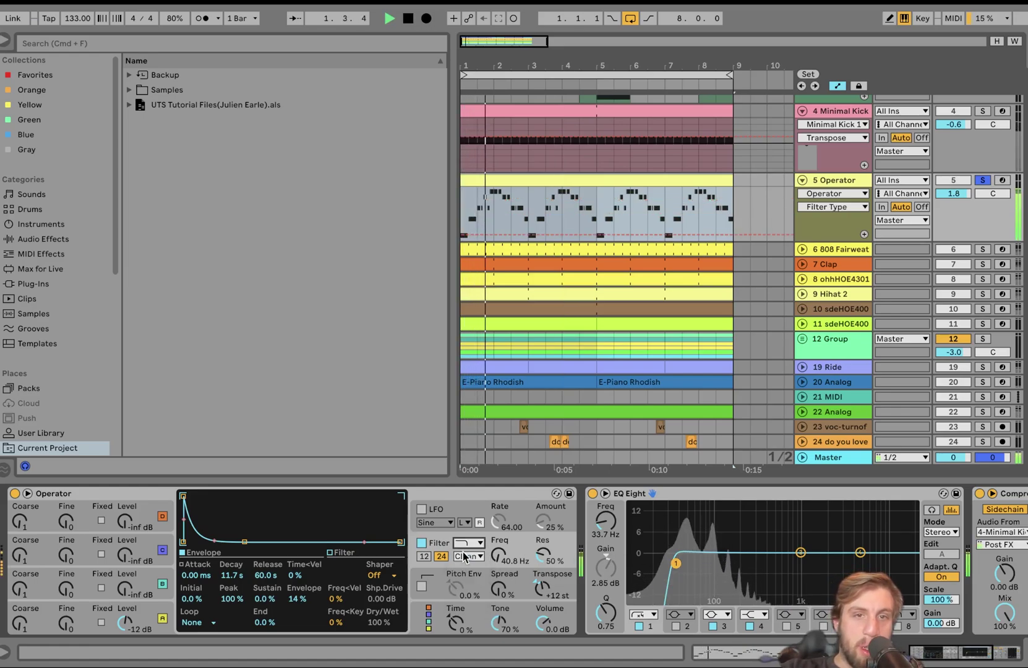
key("space")
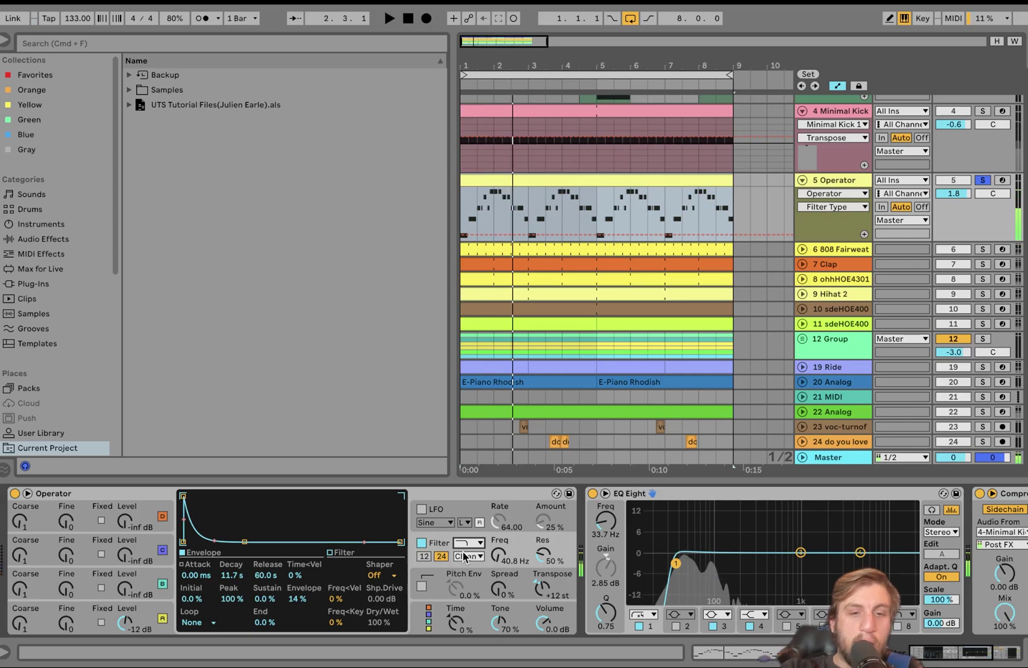
key("space")
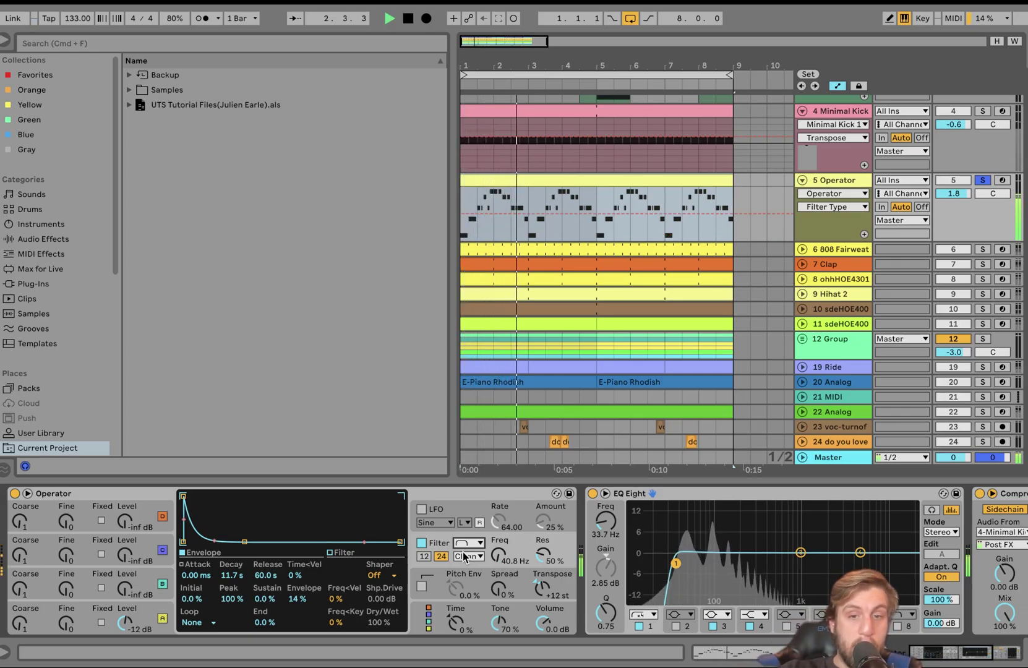
key("space")
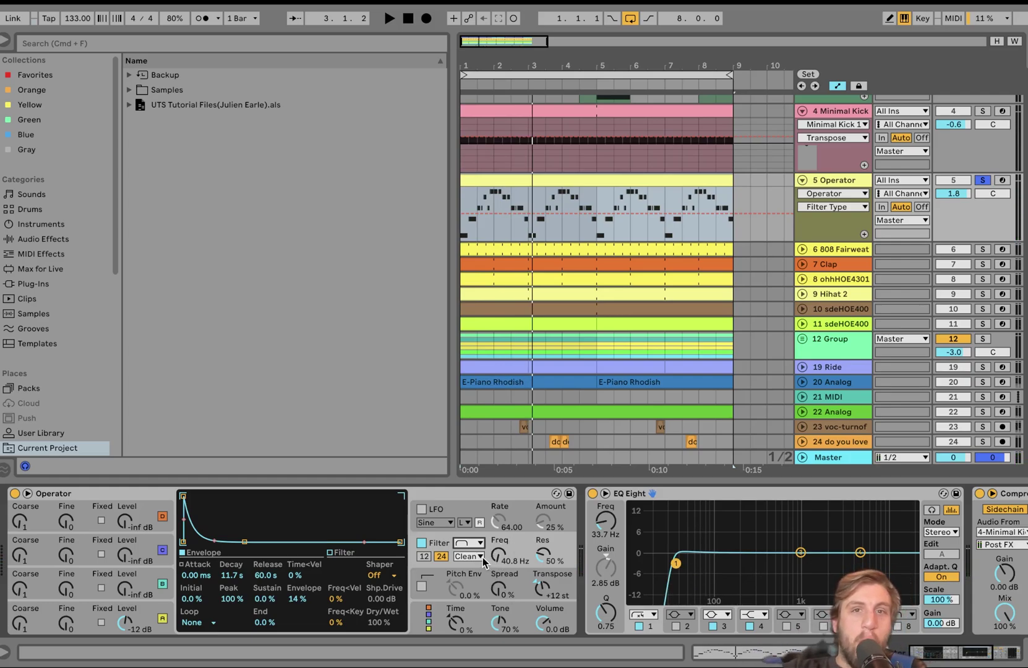
Solo Minimal Kick alongside Operator and play the kick and bass together.
left_click(980, 112)
key("space")
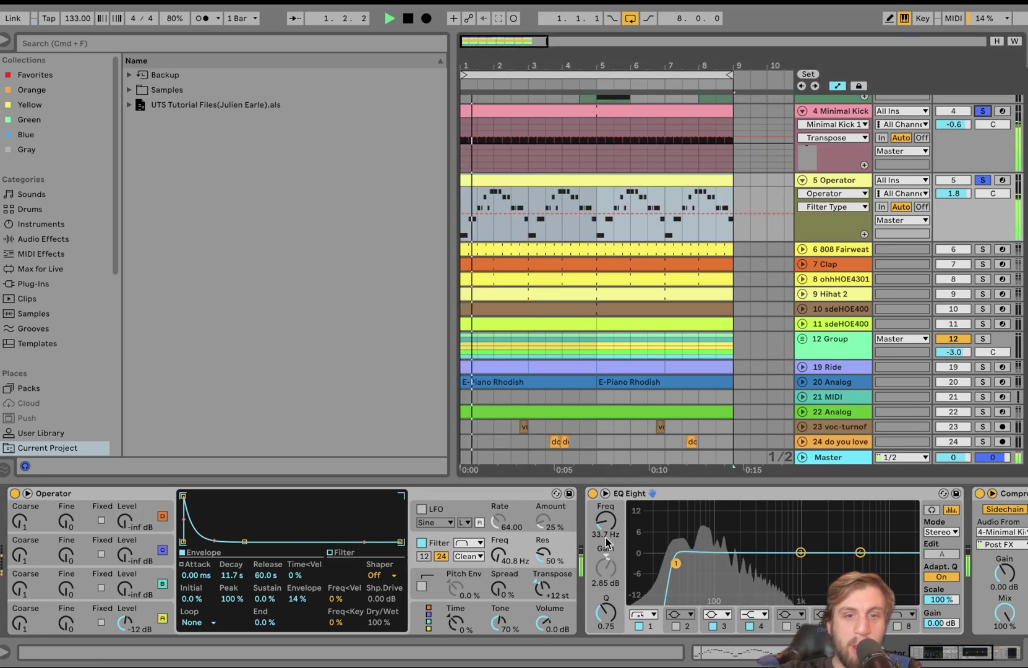
scroll(600, 551, "right", 2)
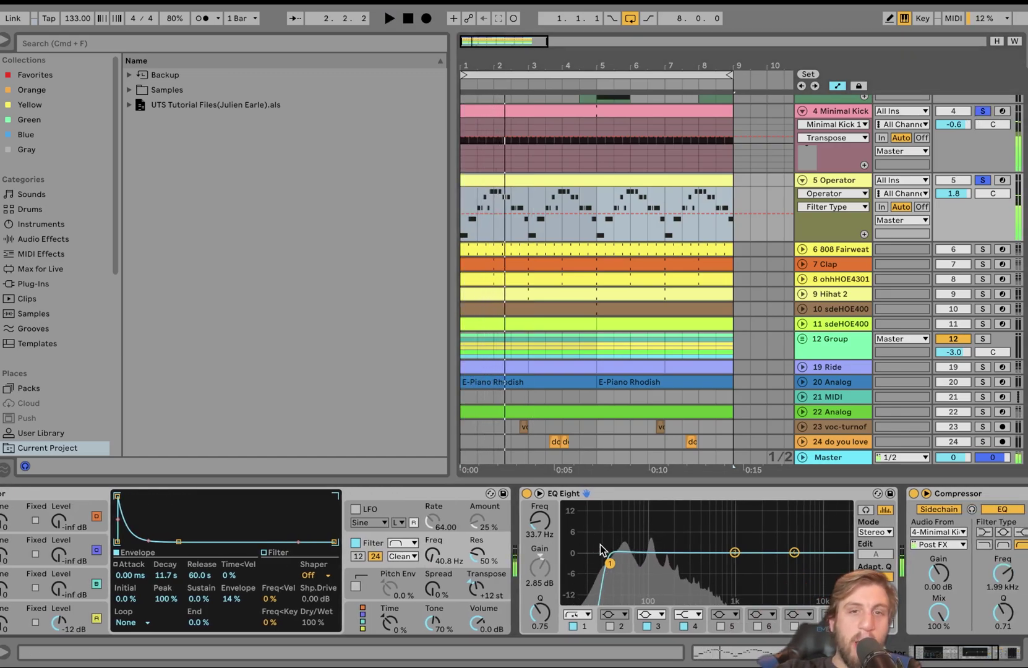
key("space")
Play the full mix with all solos cleared, and return to the soloed Operator track's EQ Eight and Compressor.
left_click(983, 181)
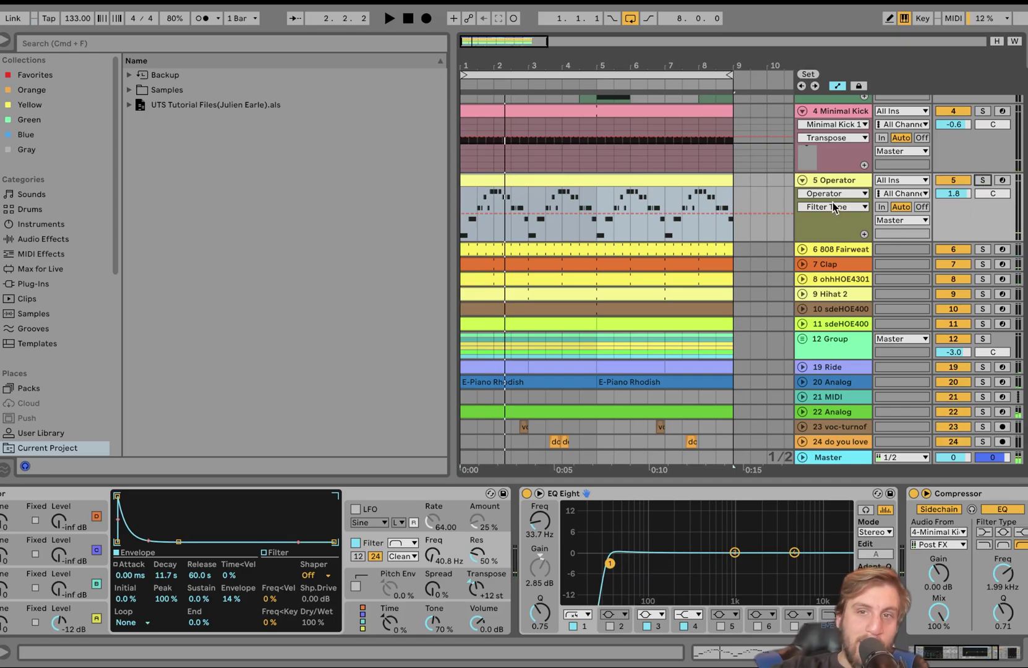
key("space")
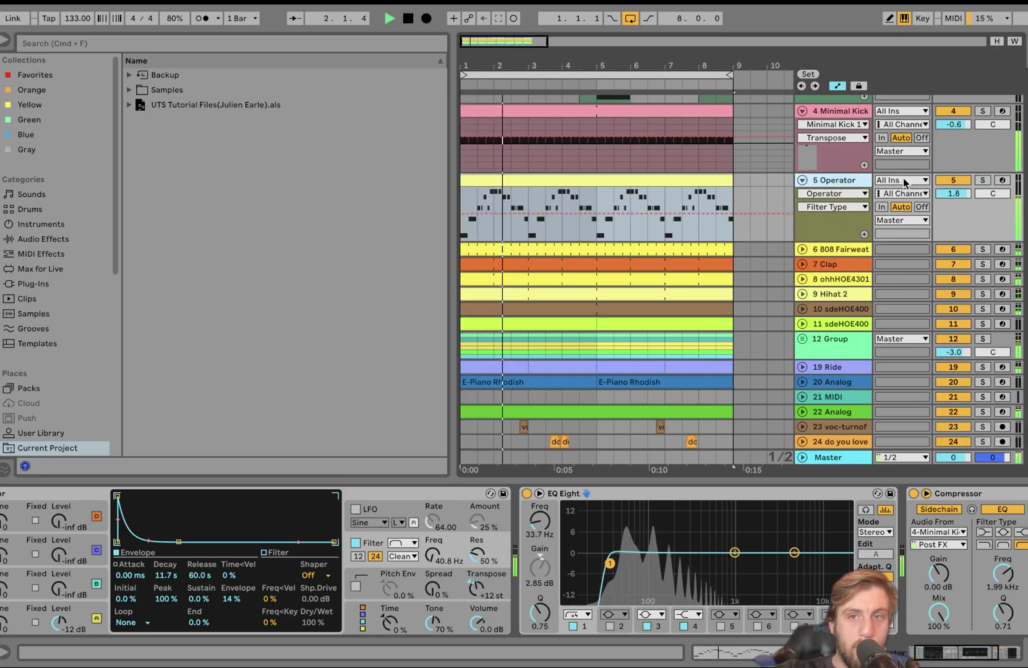
key("space")
left_click(984, 181)
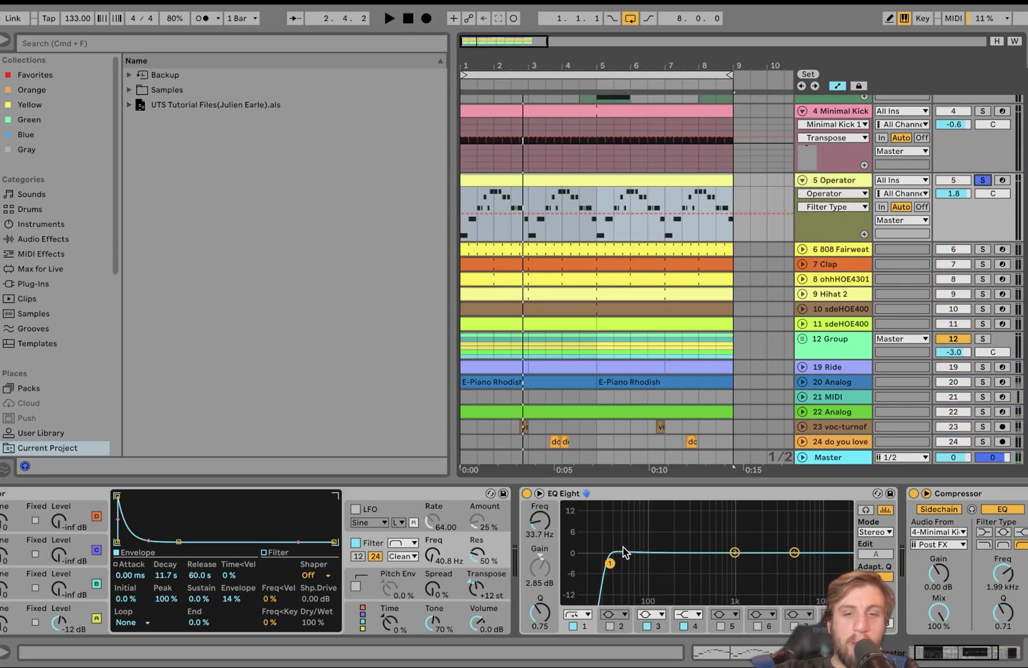
scroll(618, 554, "right", 8)
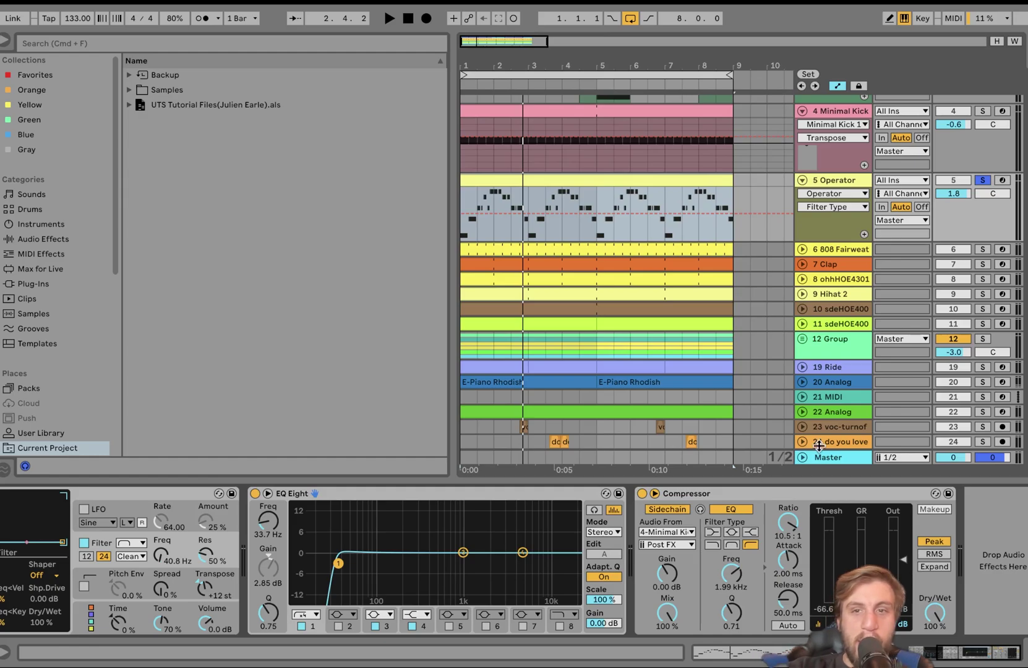
Solo and unfold the 808 Fairweather Kit track, and play it comparing Auto Pan bypassed and active.
left_click(855, 250)
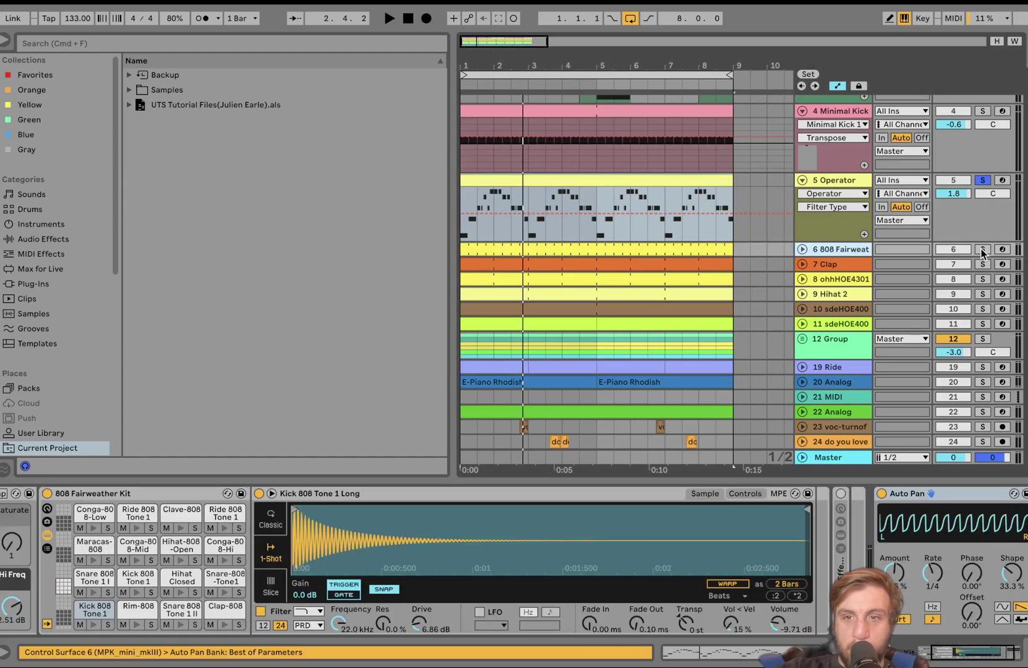
left_click(803, 249)
key("space")
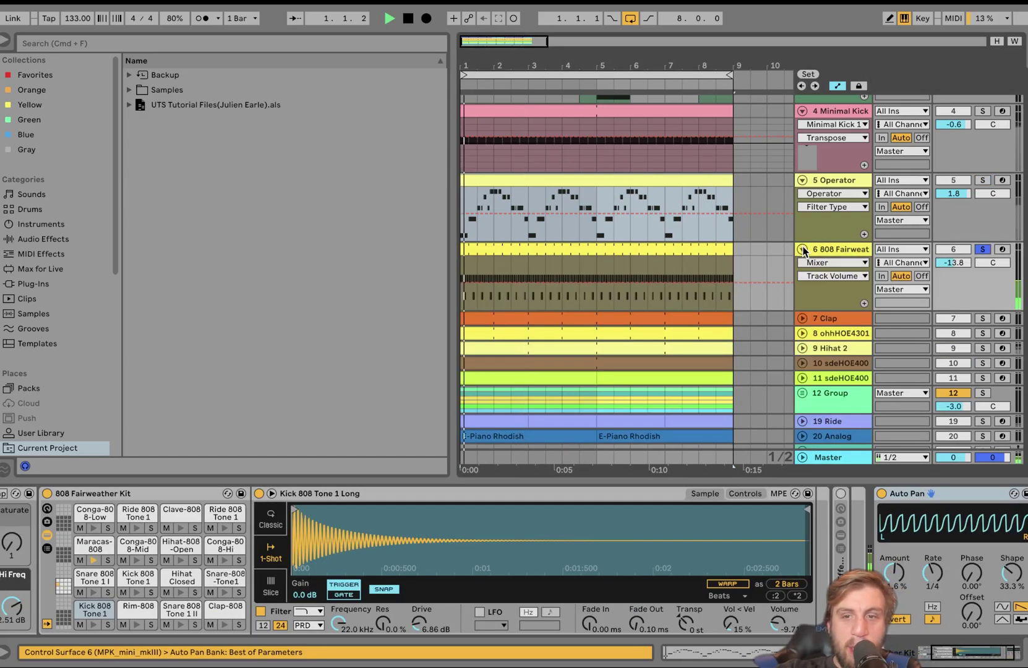
left_click(882, 493)
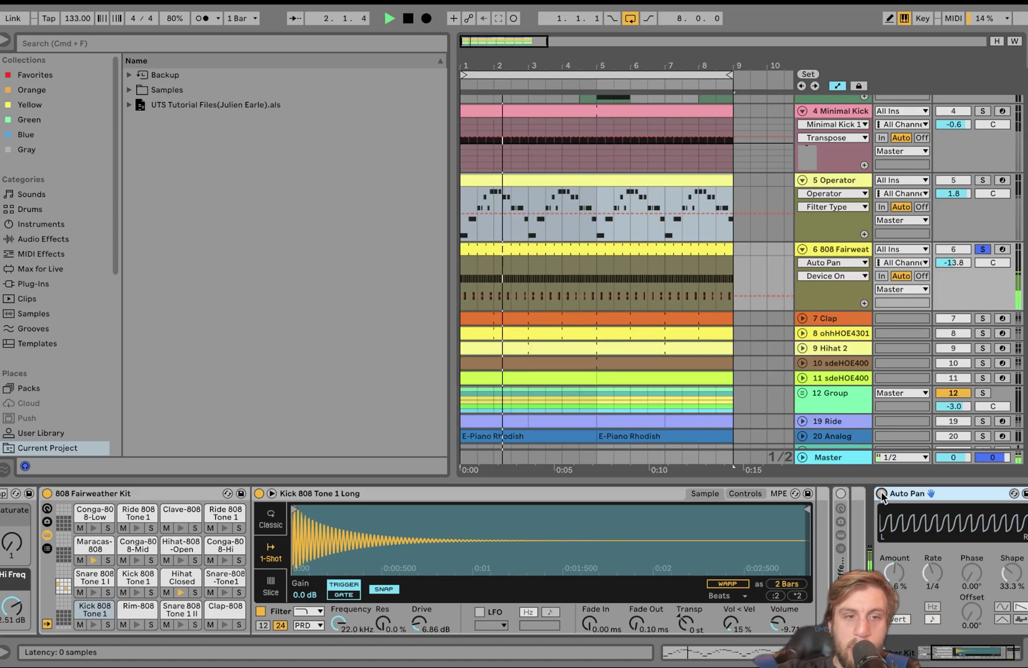
key("space")
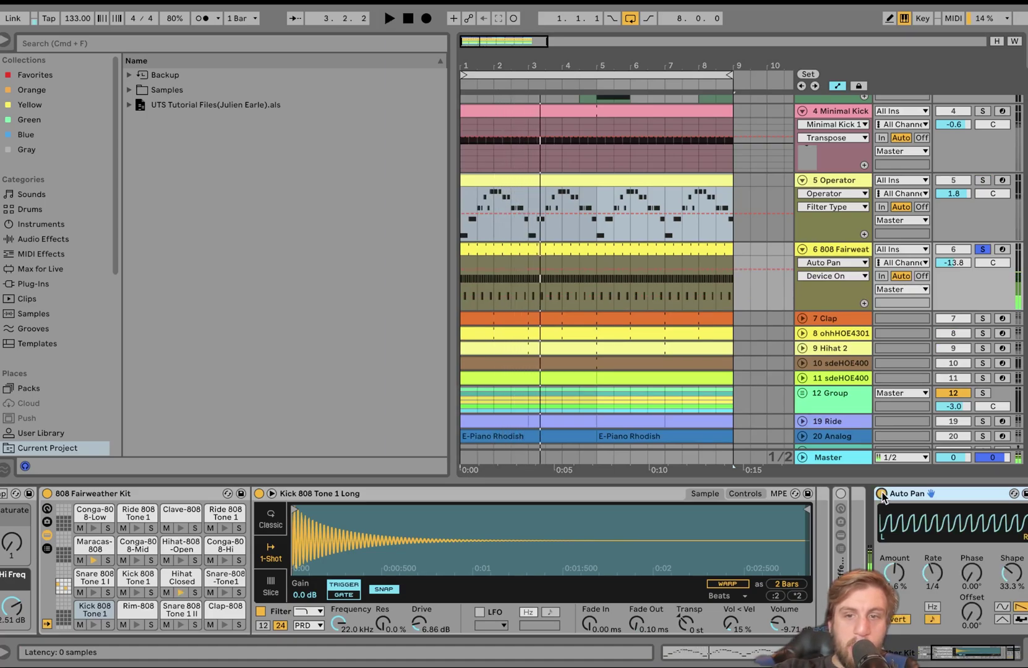
Open the 808 kit's MIDI clip, play its maracas and closed hi-hat pattern, and return to the track's devices.
double_click(620, 246)
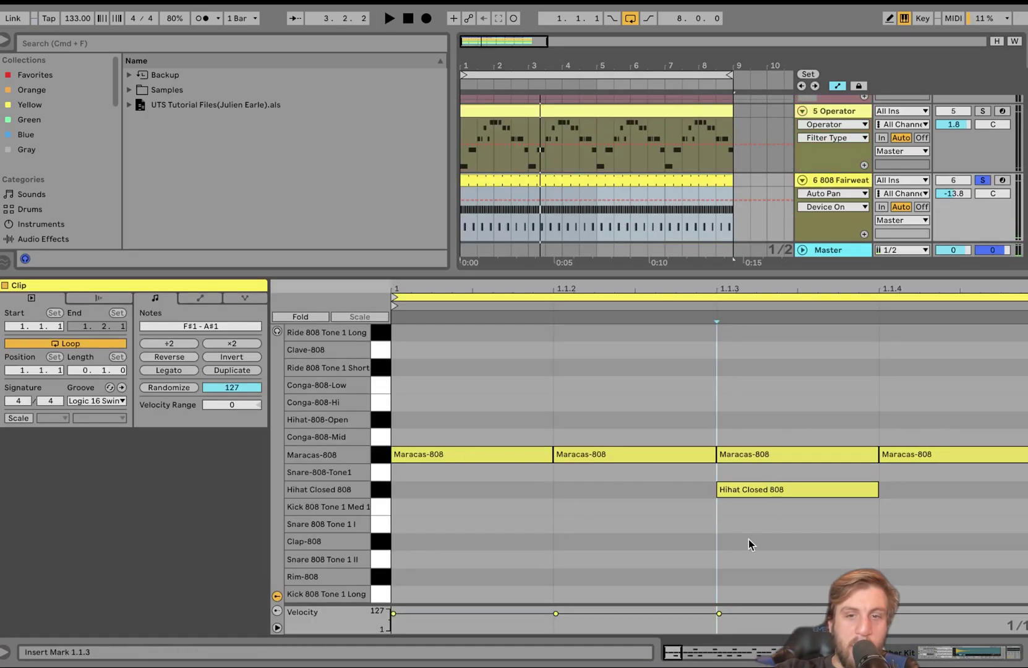
key("space")
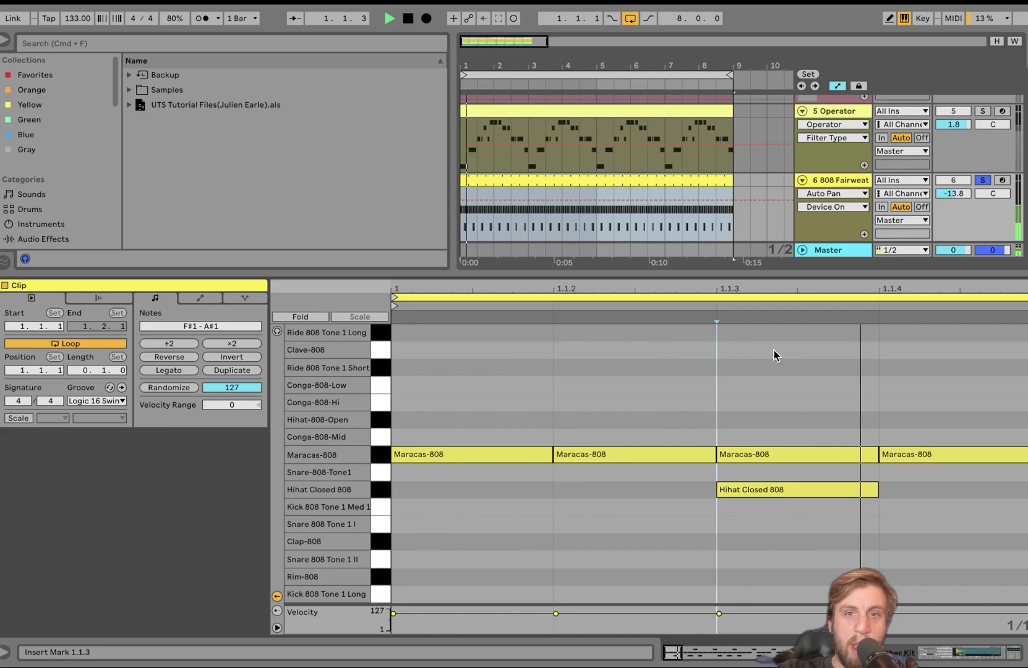
left_click(819, 179)
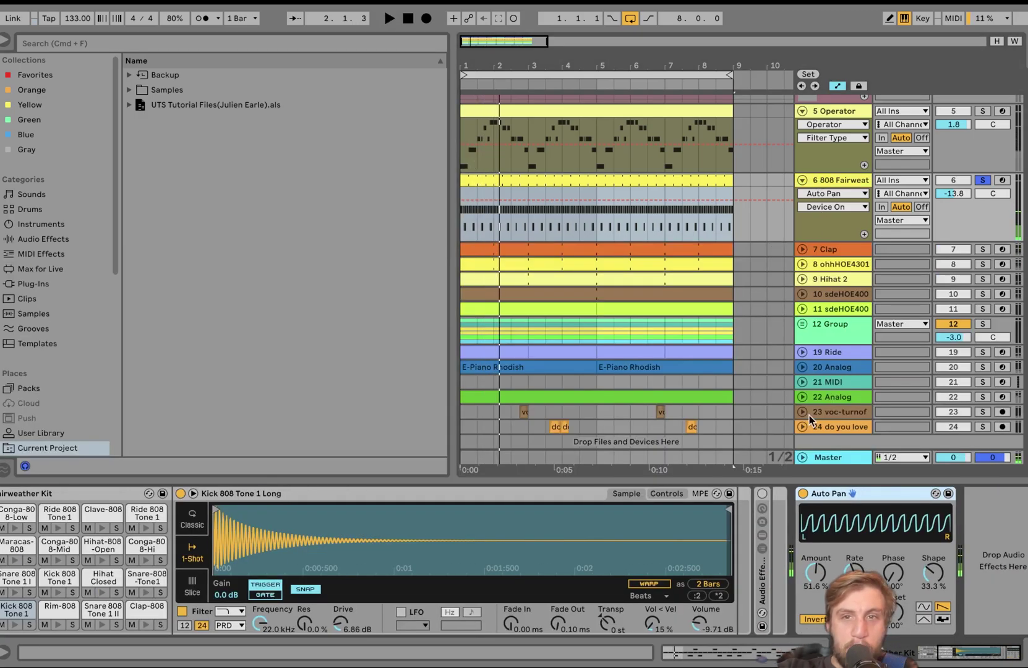
Solo and unfold the Clap track, play it, and show its Simpler's sample waveform and control settings.
scroll(820, 380, "up", 8)
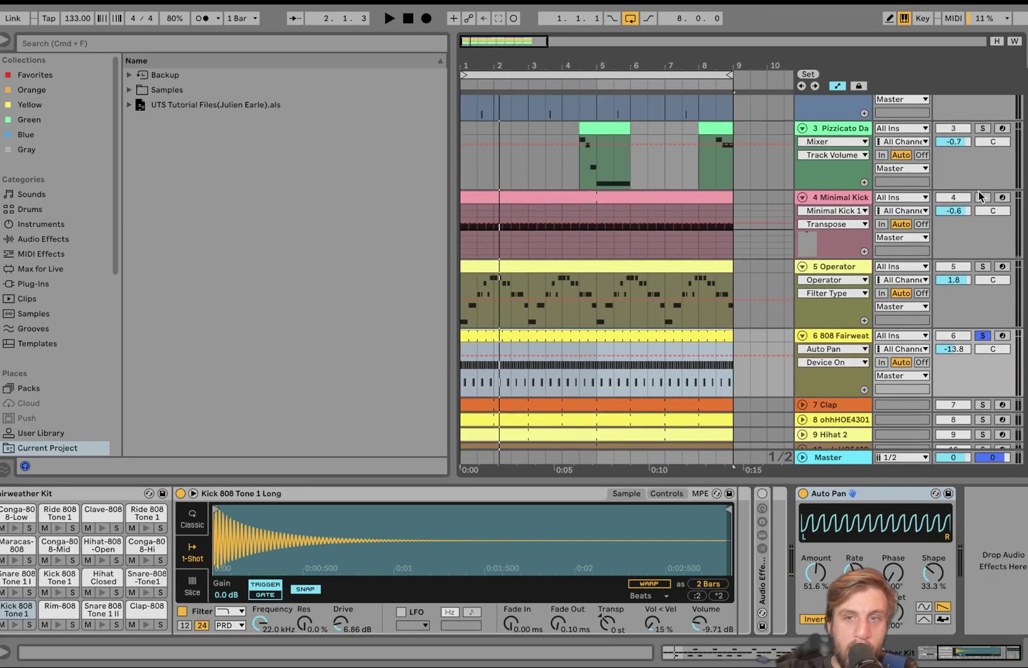
scroll(979, 194, "down", 5)
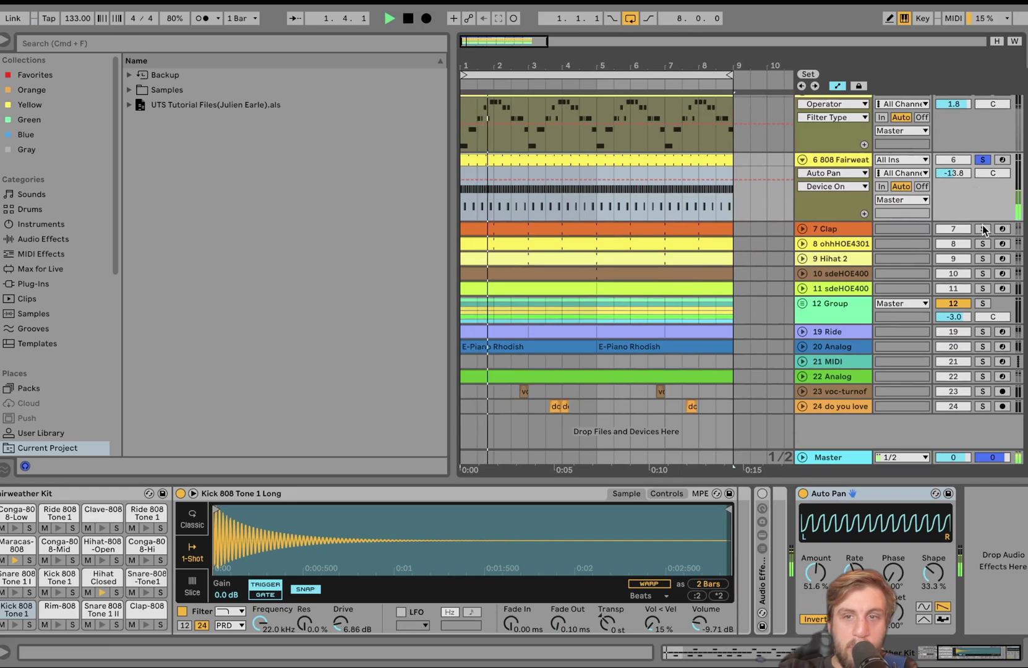
left_click(983, 229)
left_click(802, 228)
left_click(819, 227)
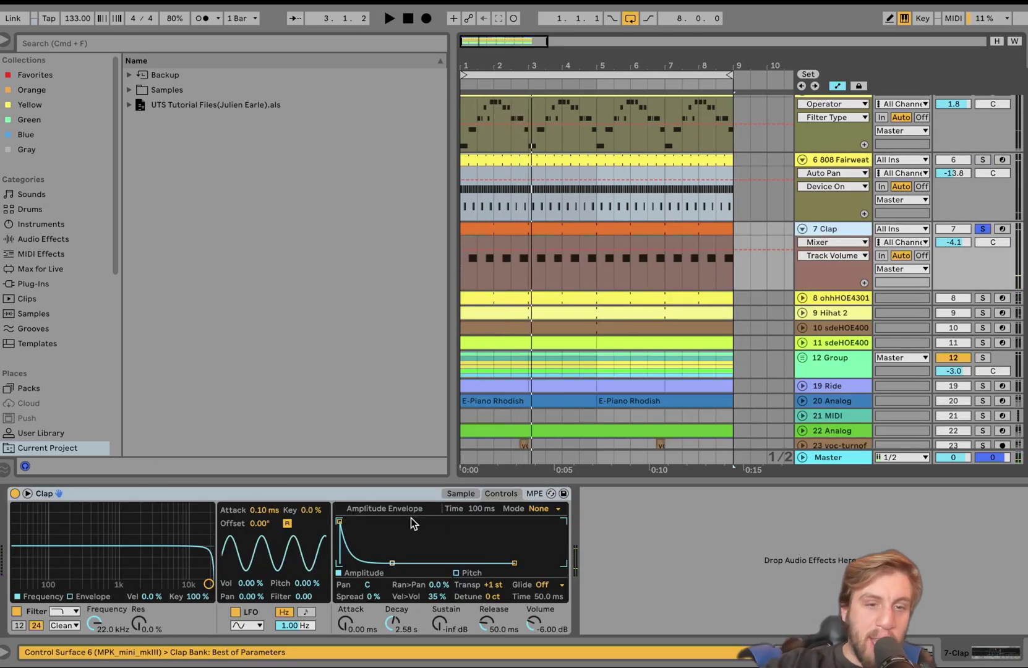
left_click(463, 494)
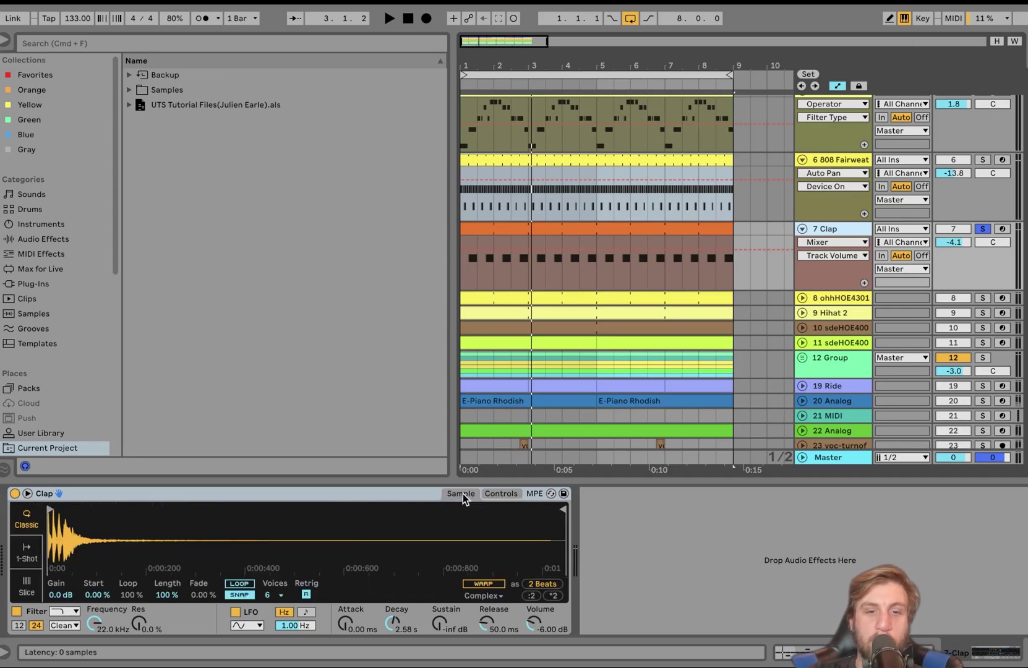
left_click(500, 494)
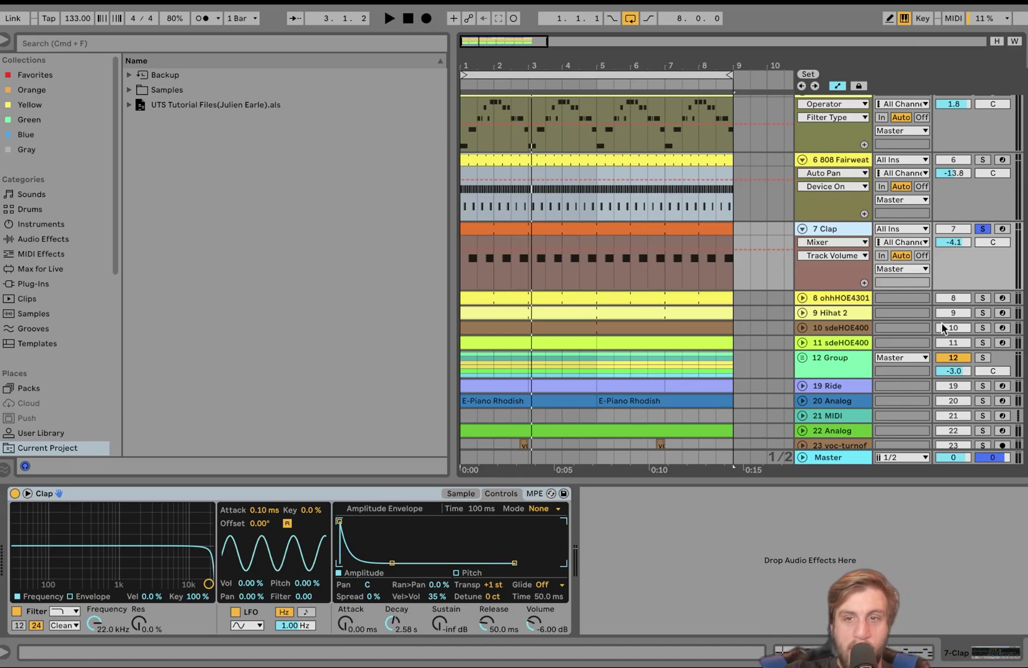
Play the ohhHOE4301 open hi-hat track on its own and show its Simpler settings.
key("space")
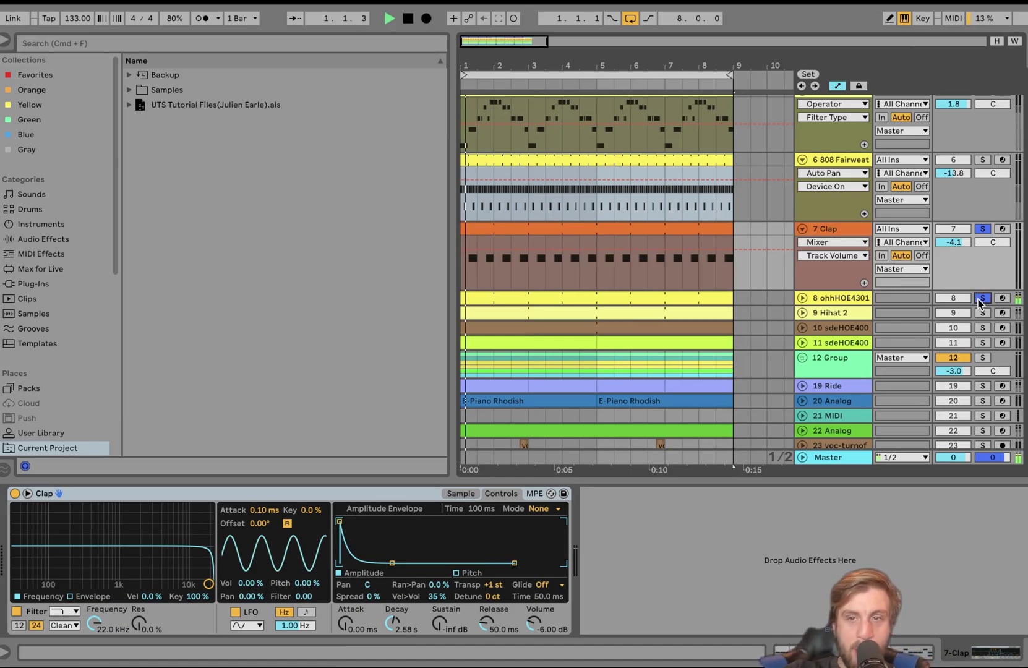
scroll(910, 272, "down", 2)
left_click(841, 243)
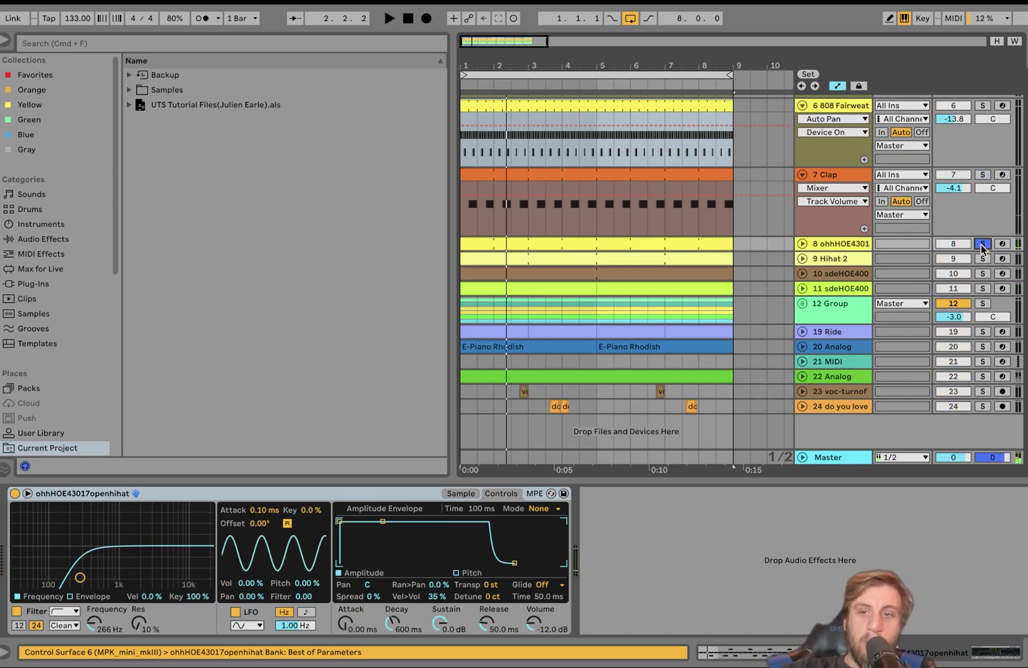
Solo tracks 4 to 8, from Minimal Kick to the open hi-hat, play them together, and reselect the open hi-hat track.
scroll(982, 248, "up", 5)
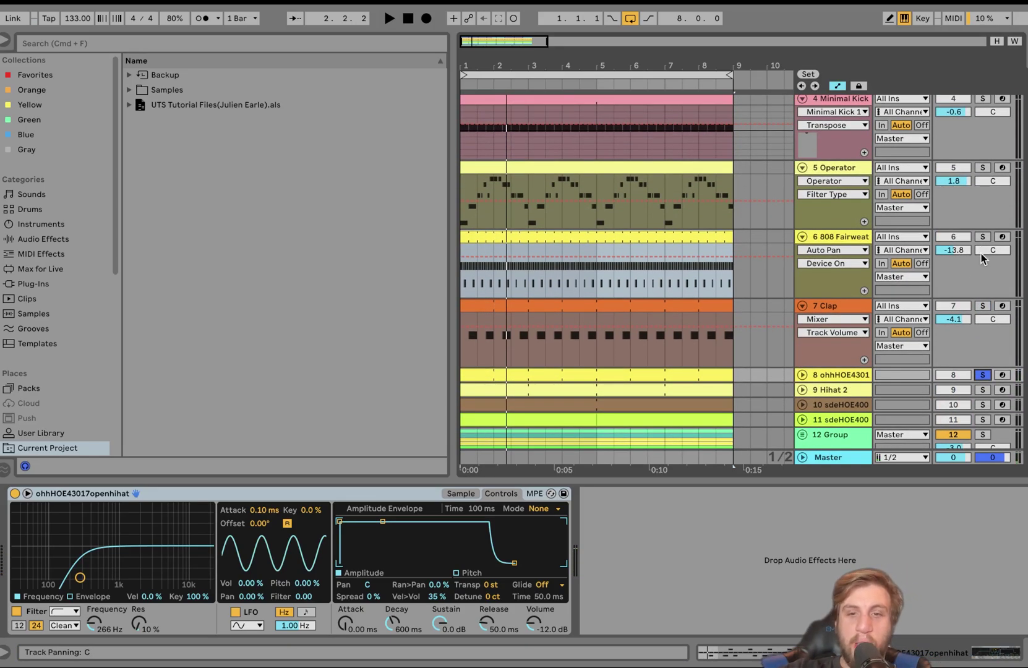
left_click(858, 101)
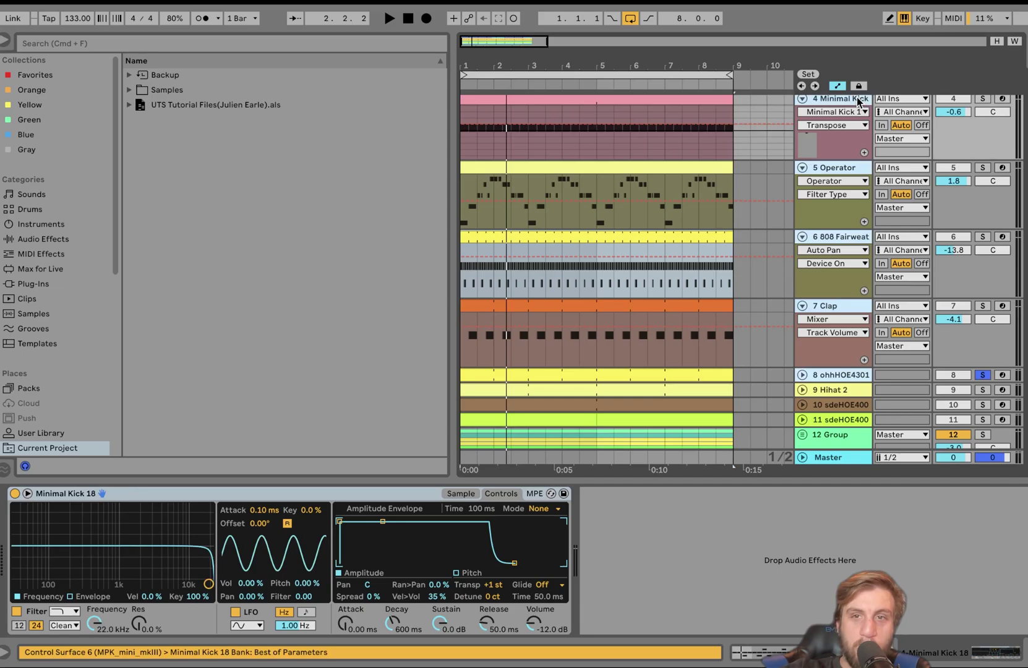
left_click(983, 99)
key("space")
scroll(984, 99, "down", 3)
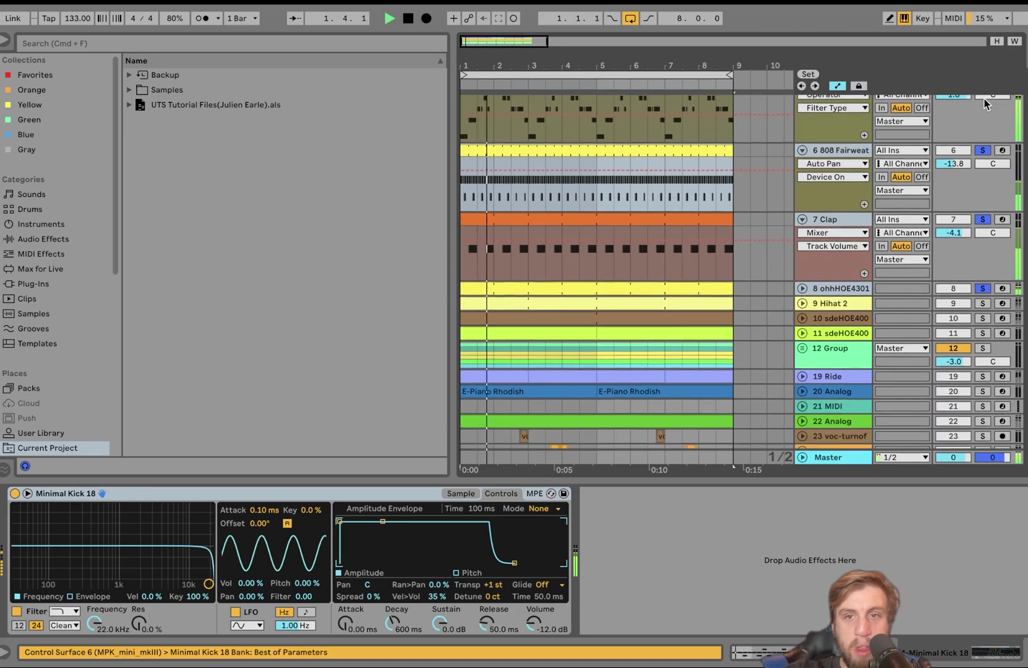
left_click(848, 261)
left_click(838, 287)
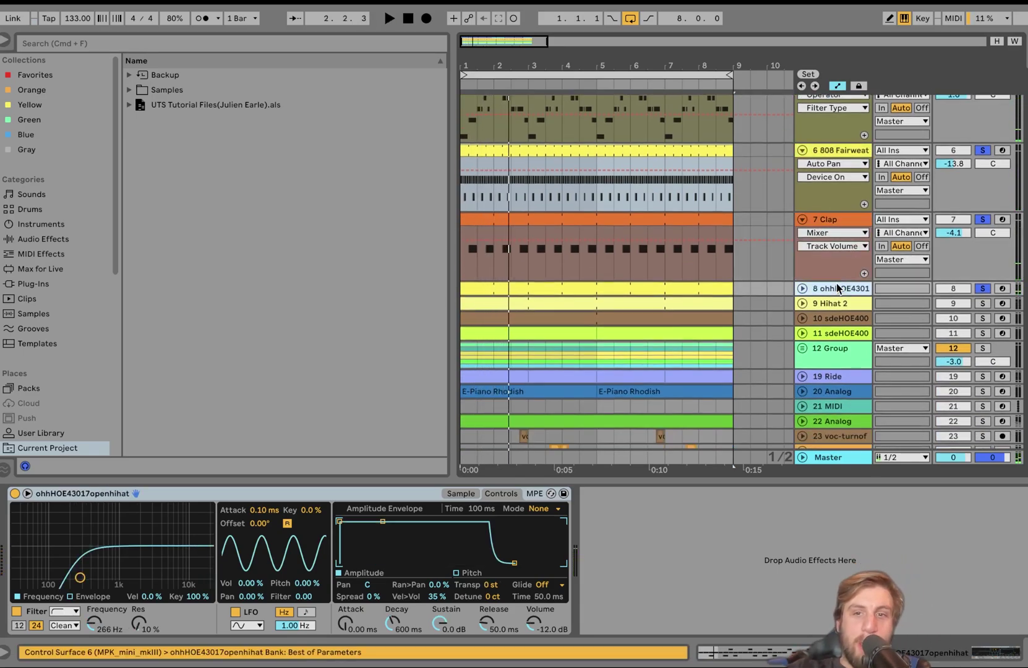
Play the open hi-hat with Hihat 2 and both sdeHOE400 tracks added to the solo, and unfold tracks 8 to 11.
left_click(803, 288)
scroll(817, 294, "down", 3)
key("space")
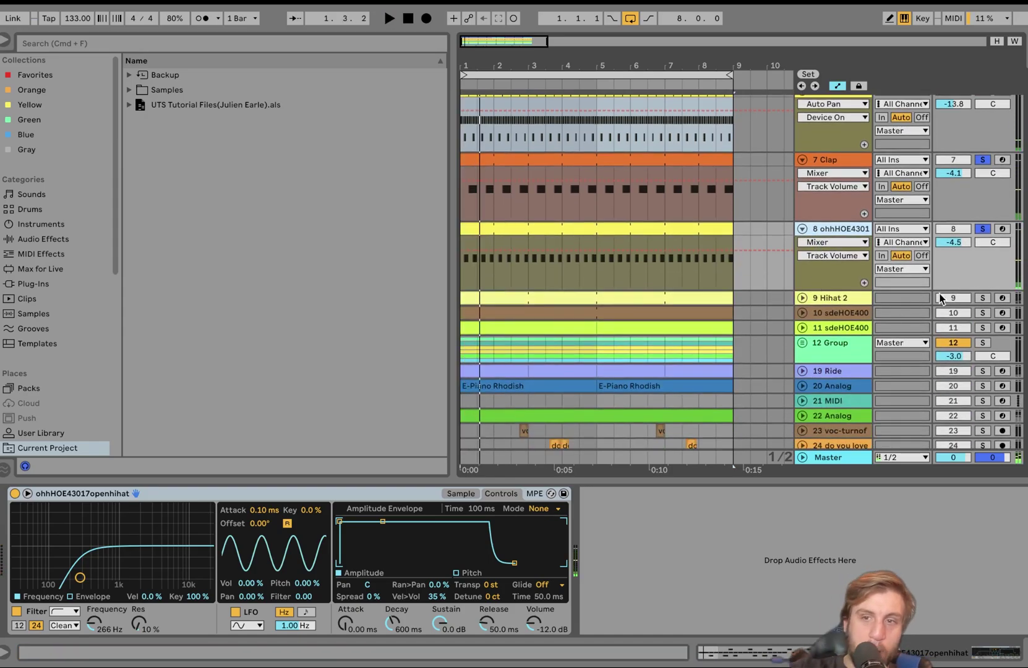
left_click(983, 313)
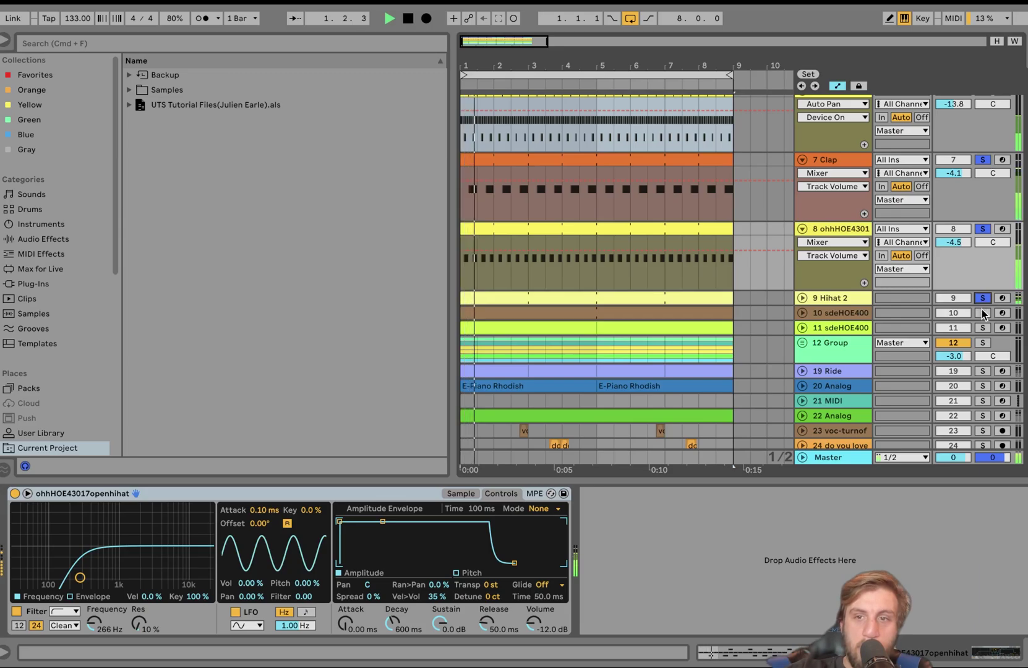
left_click(983, 328)
left_click(803, 328)
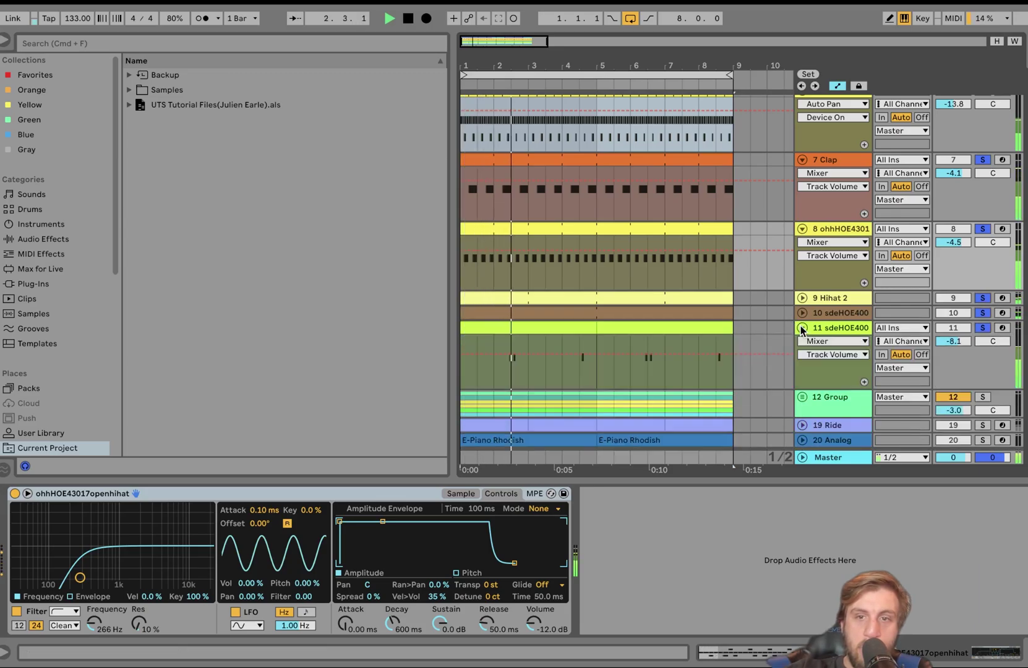
left_click(803, 313)
left_click(803, 298)
scroll(802, 297, "down", 2)
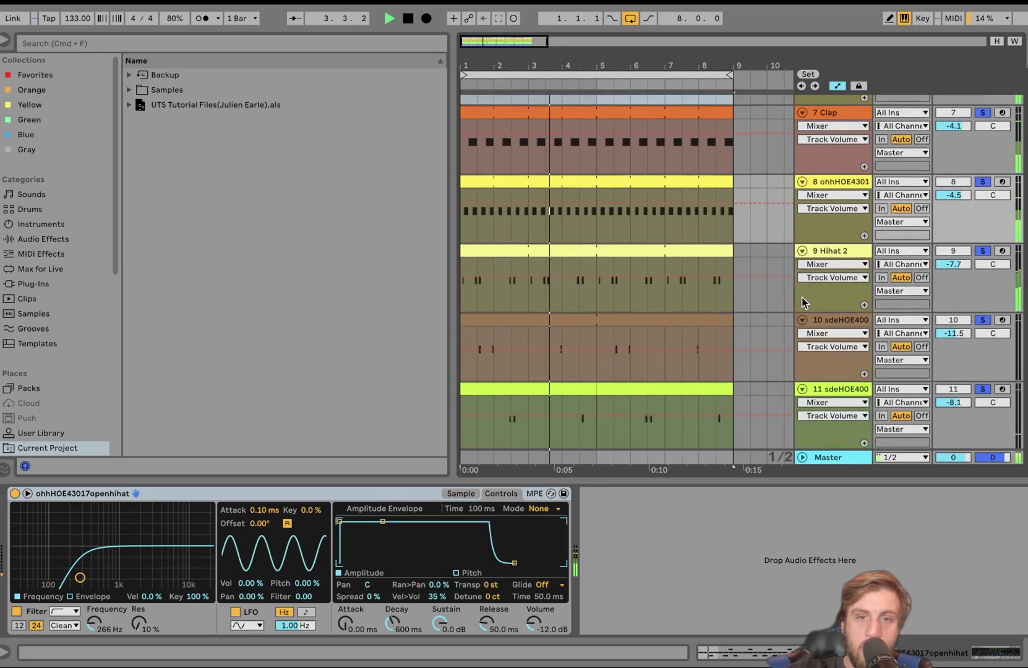
Stop playback and select the Hihat 2 clip to show its Simpler's sample waveform.
scroll(594, 249, "up", 3)
scroll(594, 249, "down", 1)
scroll(594, 249, "left", 2)
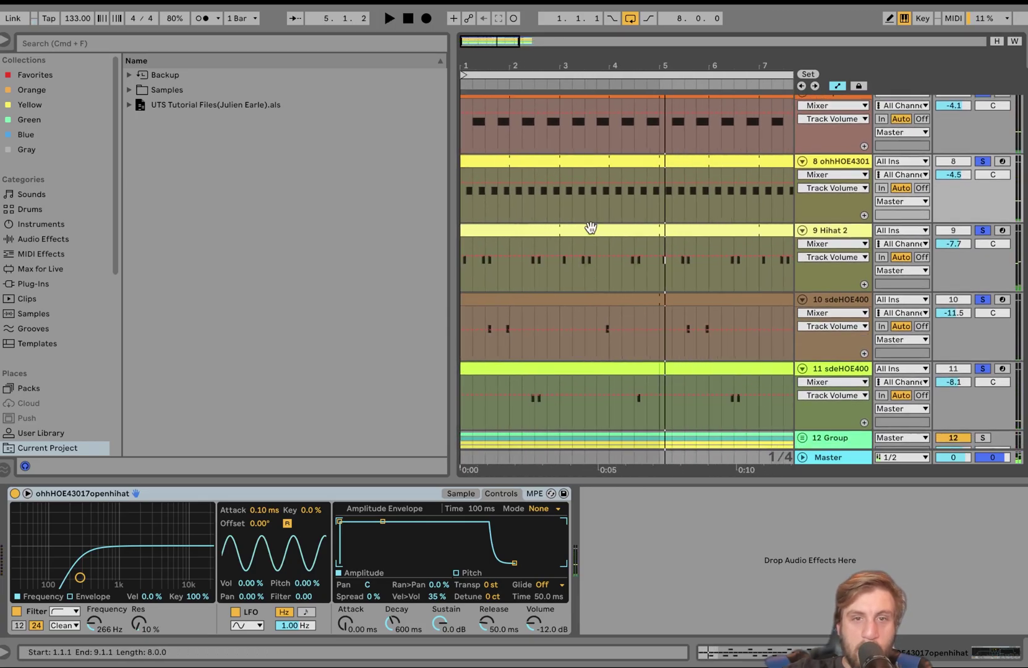
left_click(590, 229)
scroll(590, 229, "down", 2)
scroll(590, 229, "down", 3)
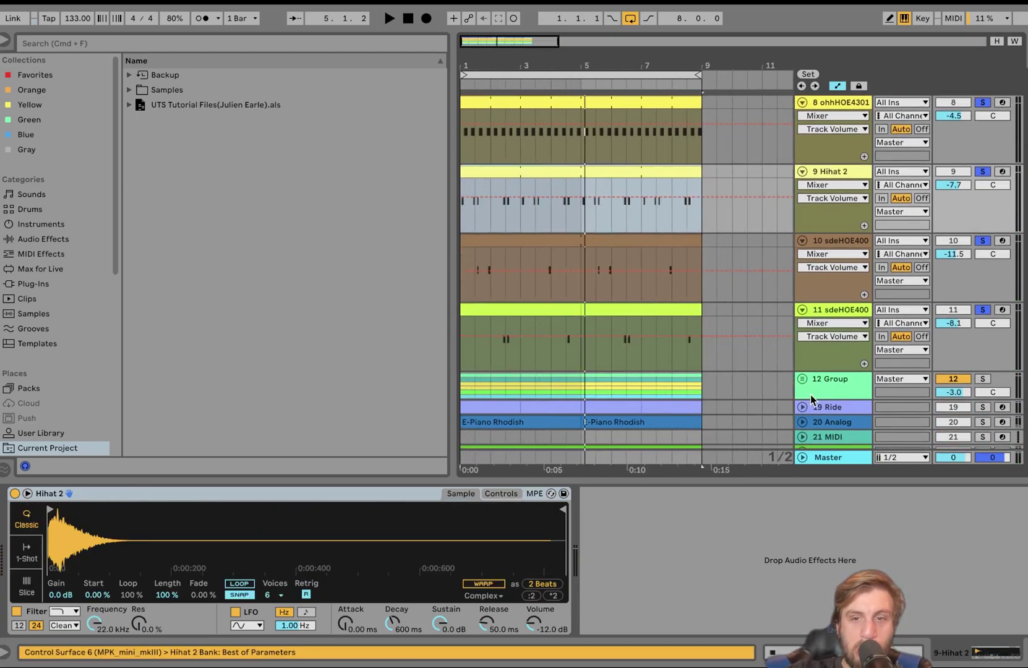
Unfold the track 12 percussion group, play it soloed, and show the devices of tracks 18 and 13.
scroll(811, 394, "down", 3)
left_click(803, 303)
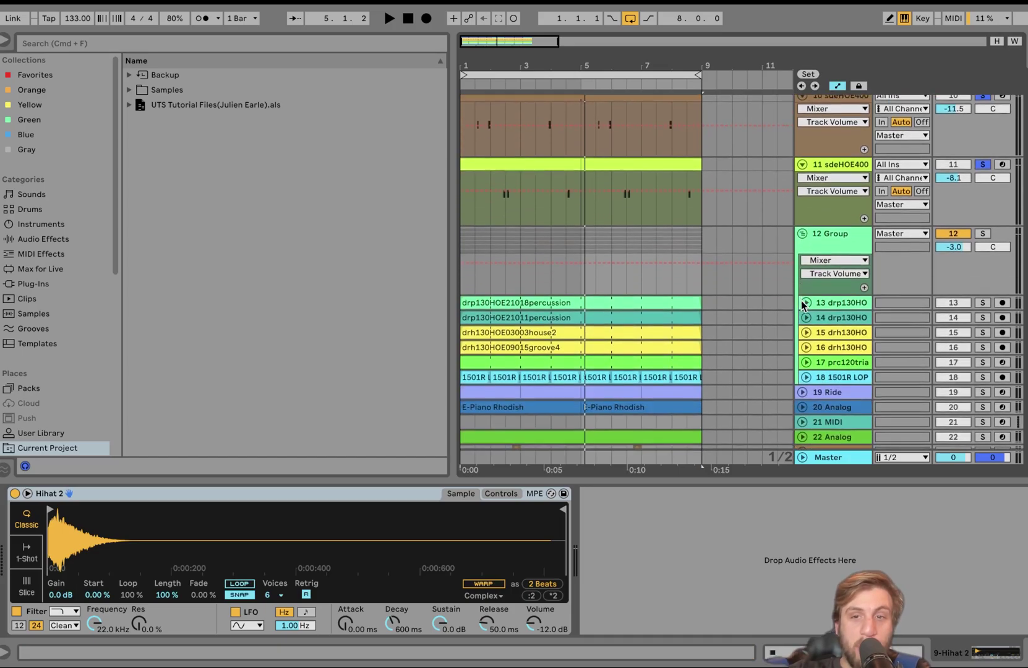
scroll(997, 206, "down", 3)
left_click(983, 215)
key("space")
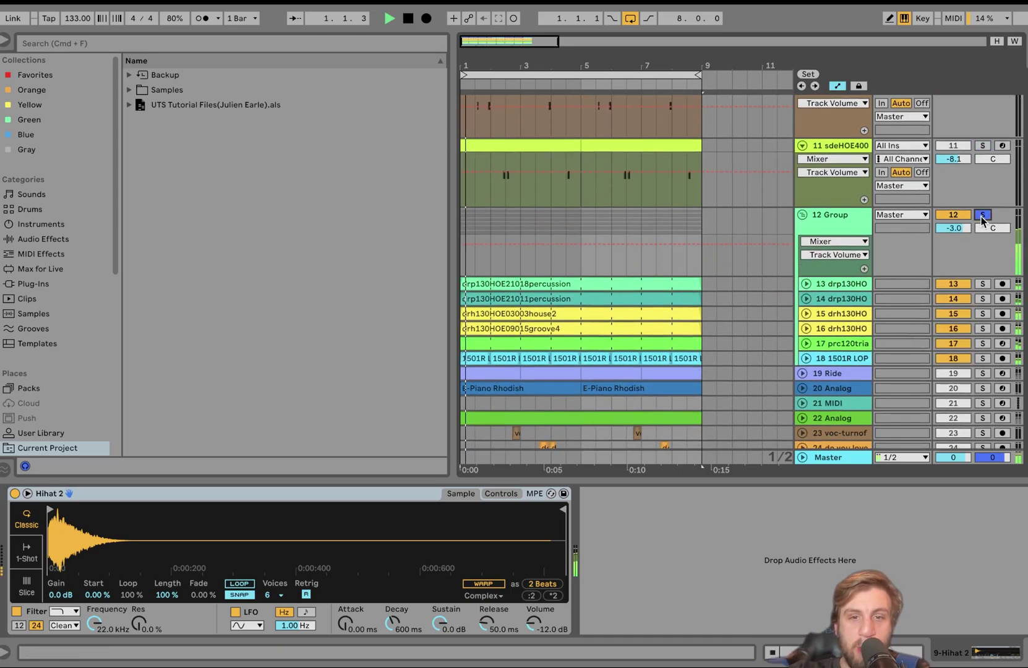
left_click(835, 357)
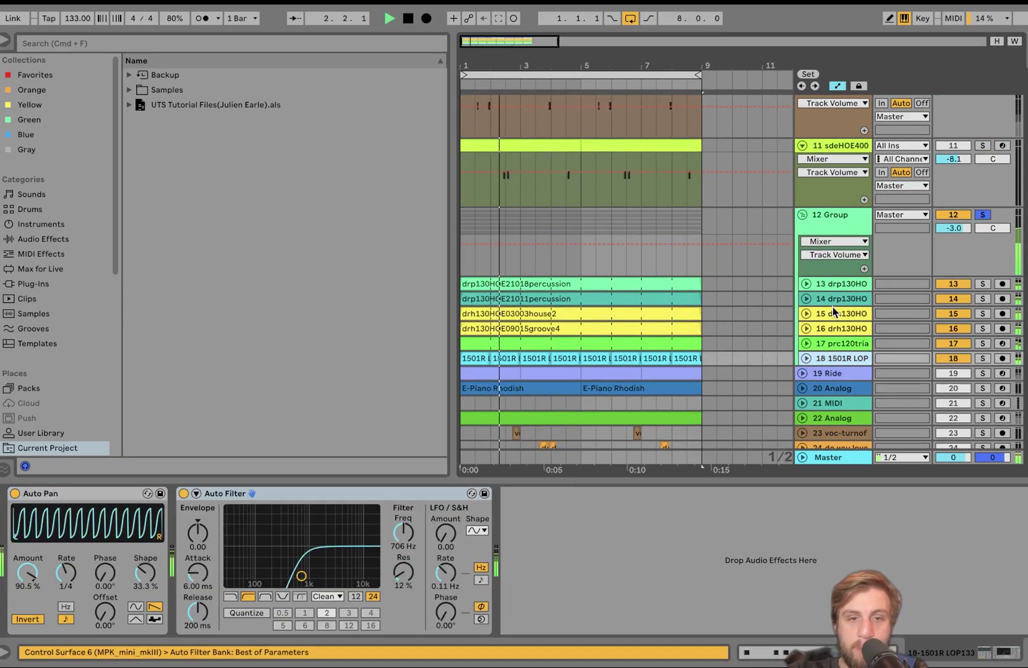
left_click(833, 286)
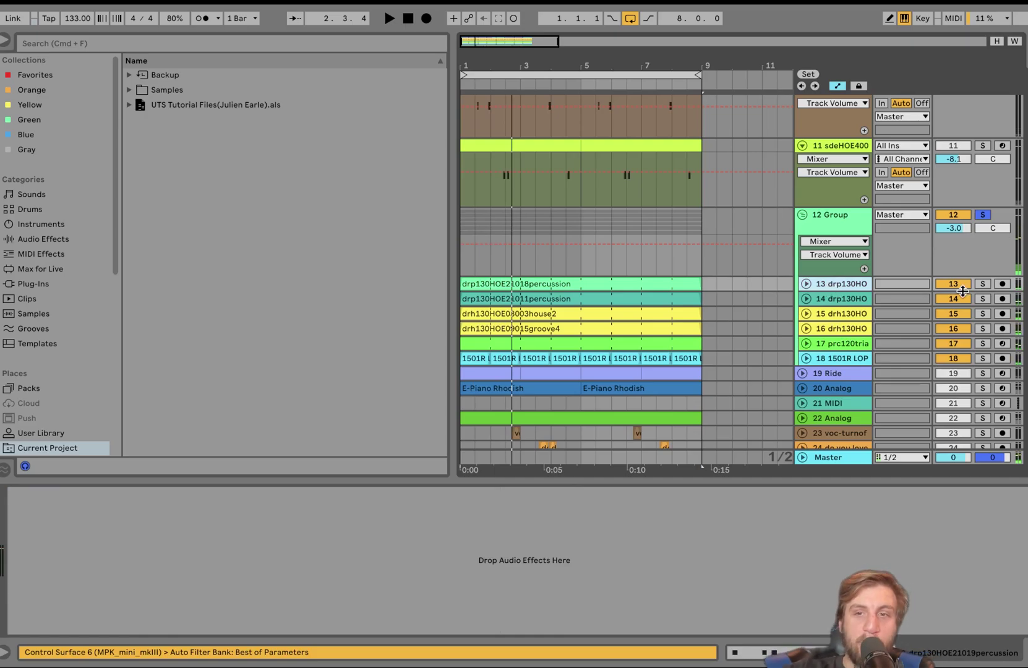
Audition the two drp130HOE percussion loops on tracks 13 and 14 individually, unfolding track 14's waveform.
left_click(984, 284)
key("space")
left_click(806, 299)
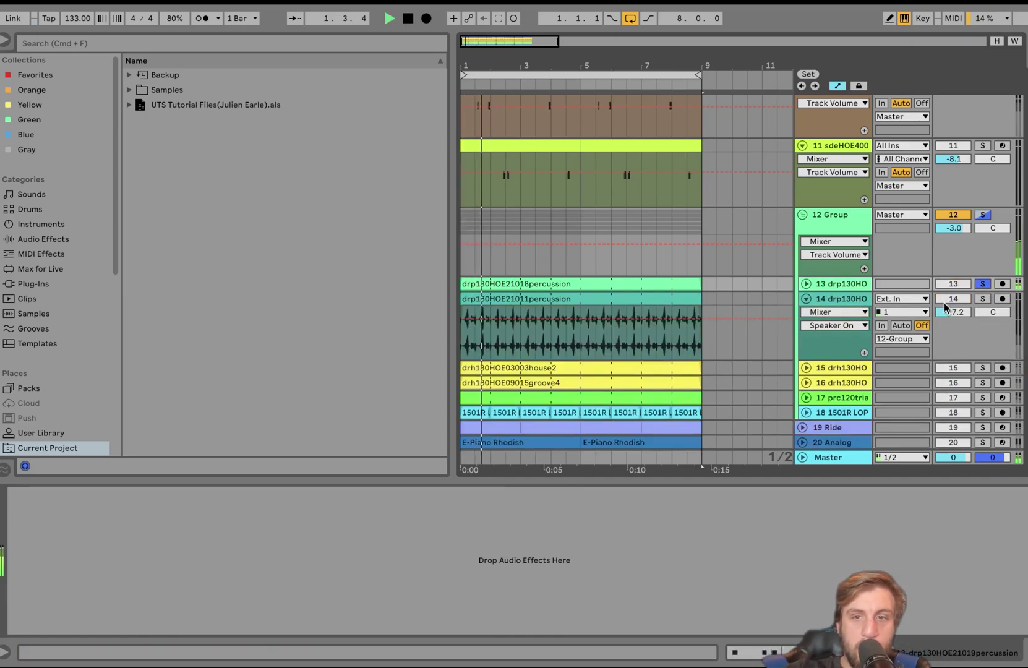
left_click(983, 299)
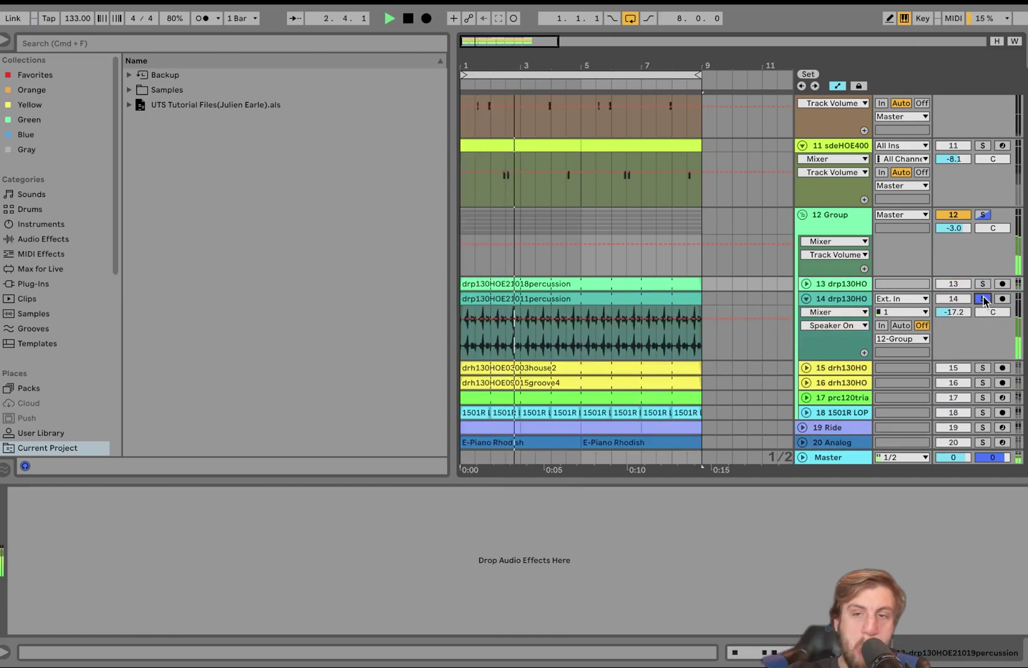
Audition the group's remaining loops, including prc120triangle and 1501R LOP, show their effects, and solo the whole group again.
left_click(984, 388)
key("space")
scroll(984, 401, "down", 2)
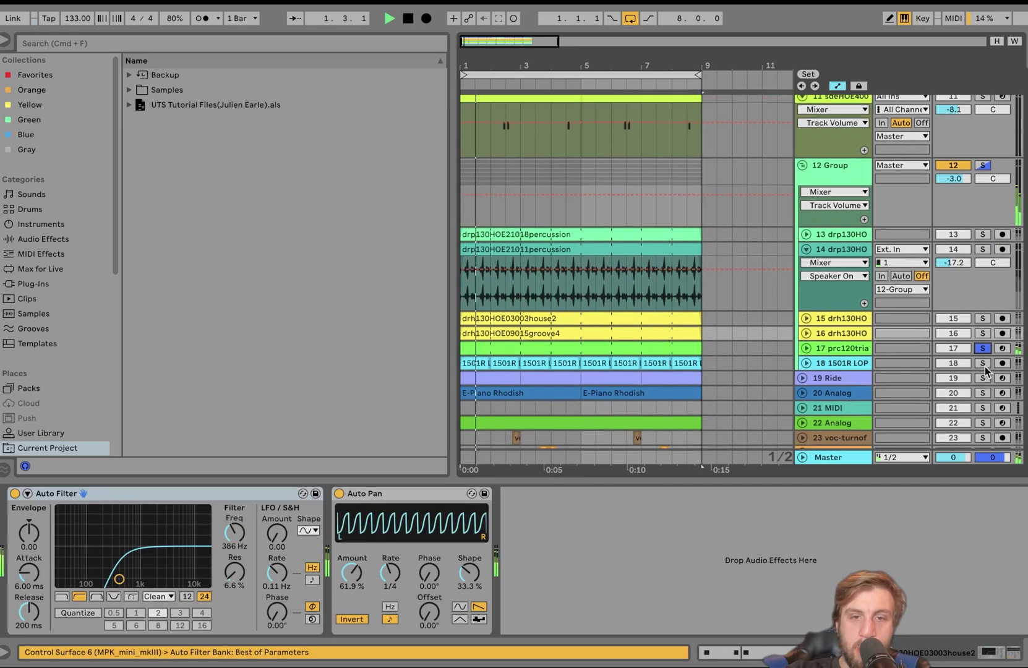
left_click(983, 363)
left_click(864, 369)
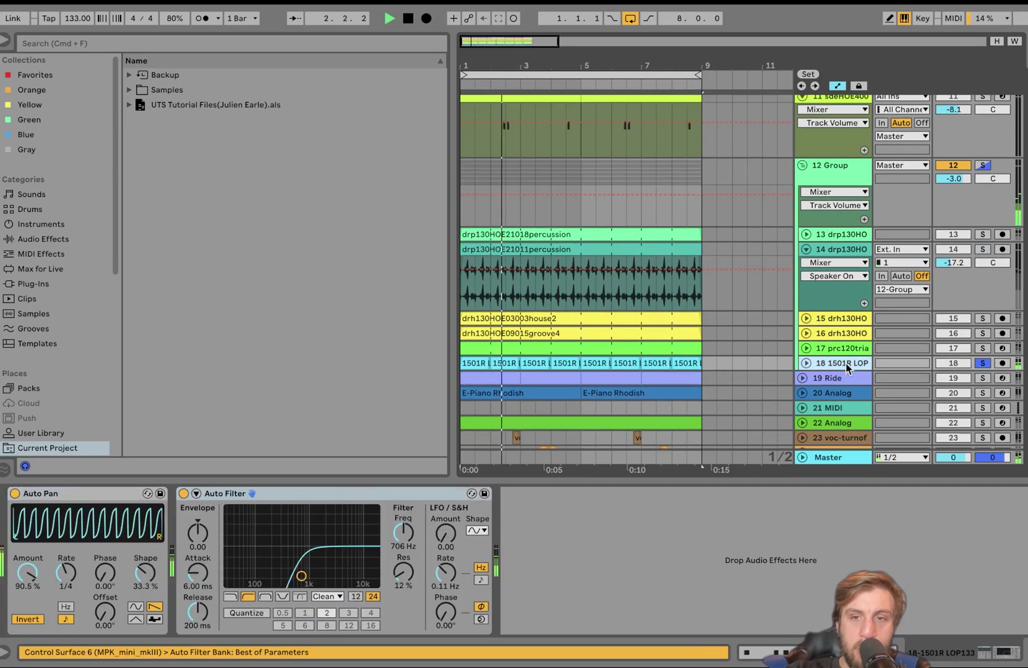
left_click(983, 319)
left_click(984, 319)
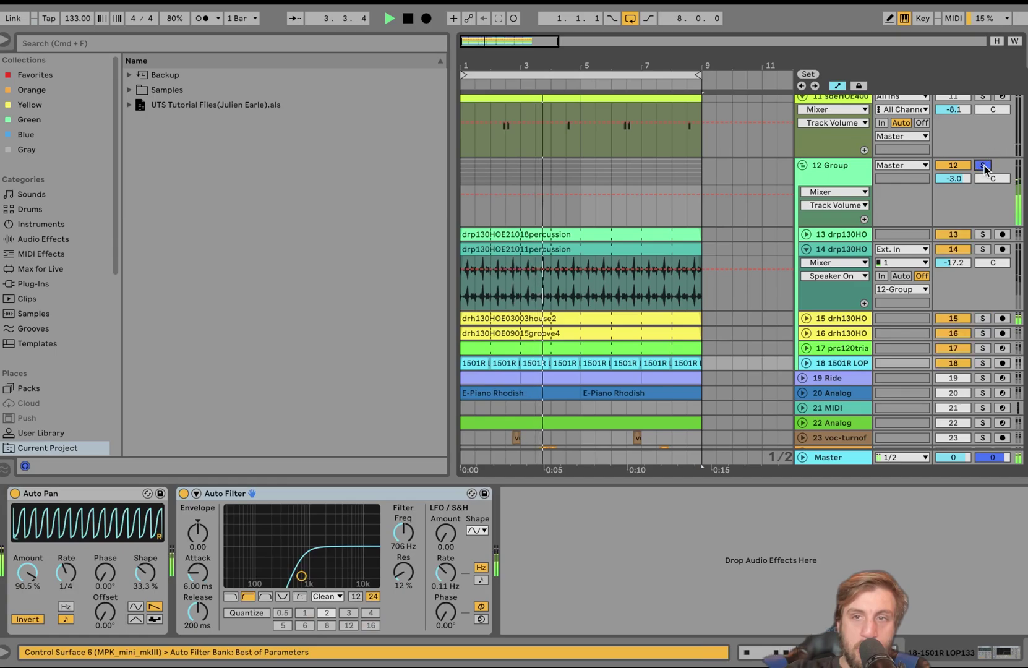
Stop playback, step through the device chains of tracks 15 to 18, and reselect the group track.
left_click(842, 168)
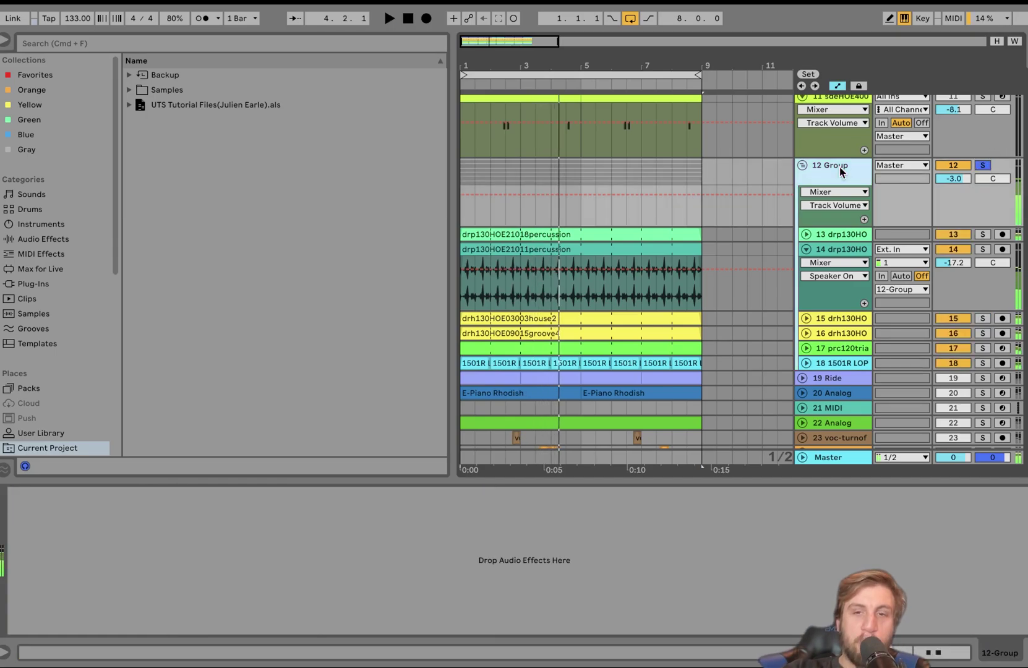
left_click(828, 320)
key("Down")
key("Down")
key("Down")
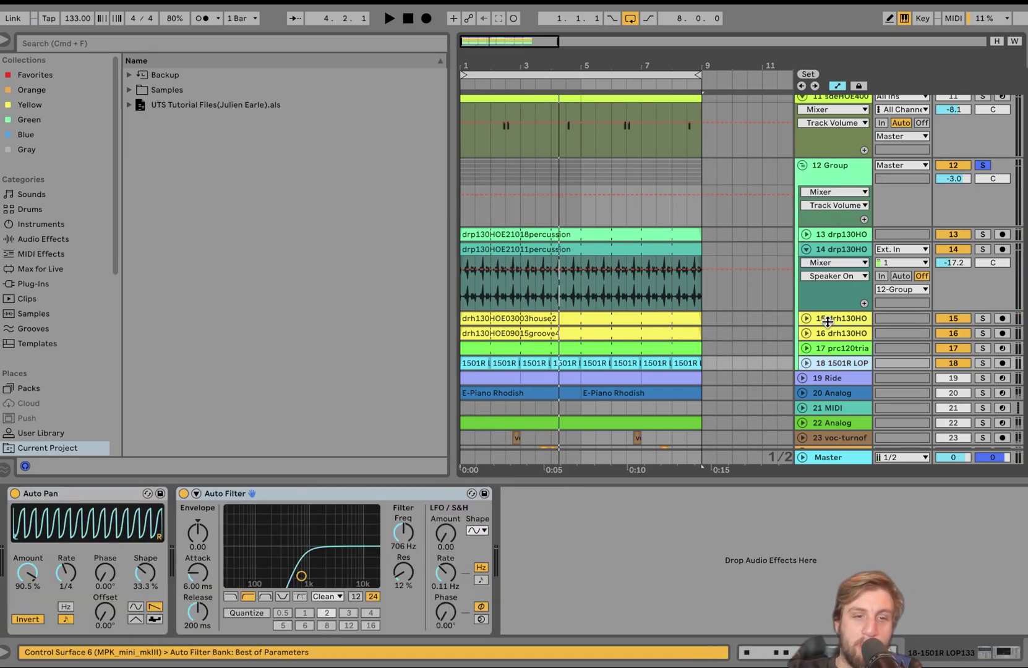
key("Up")
left_click(844, 169)
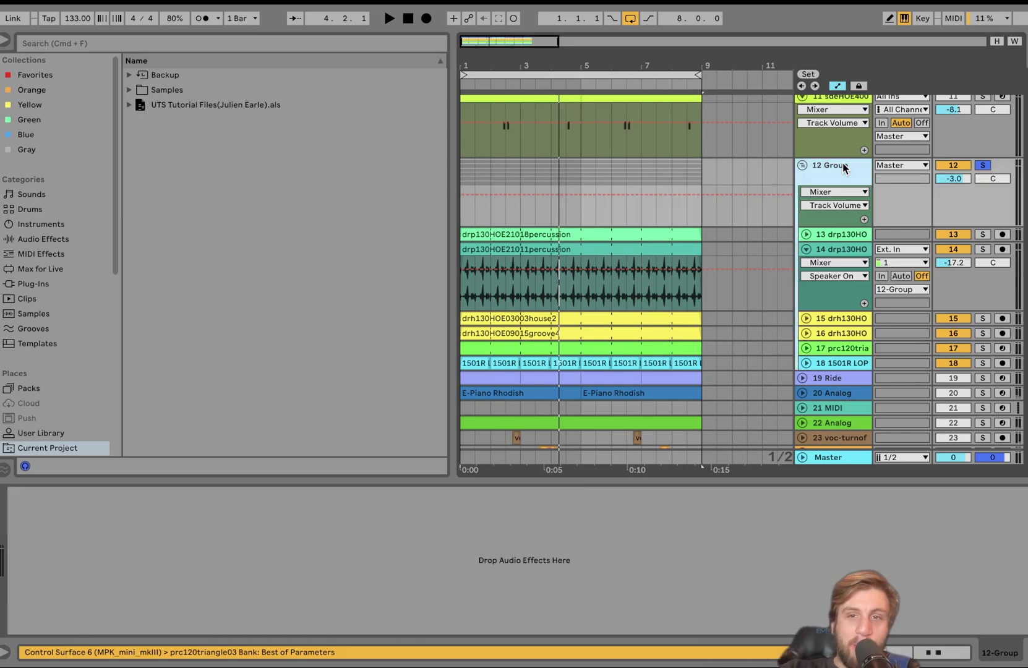
Select tracks 4 Minimal Kick through 12 Group, solo them together, and play the combined drum section.
scroll(944, 131, "up", 10)
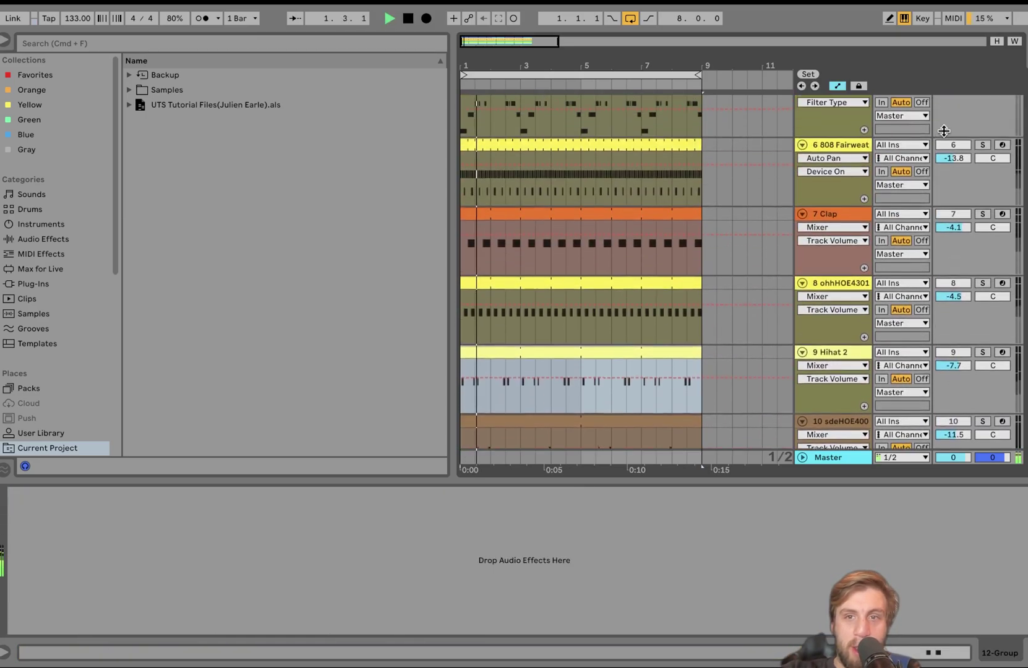
key("space")
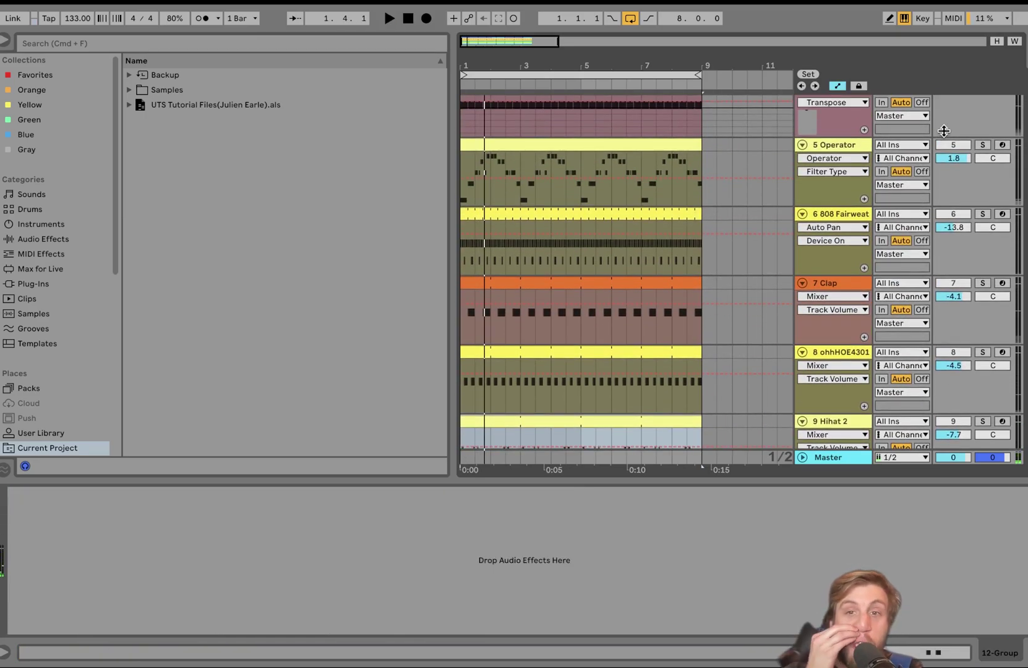
scroll(944, 131, "up", 2)
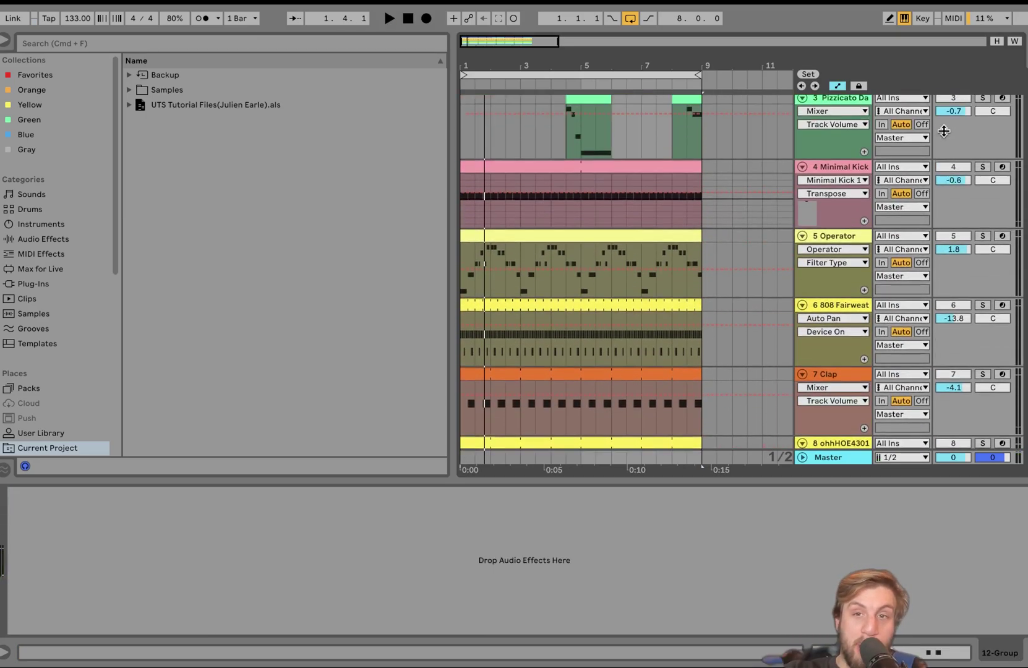
left_click(859, 172)
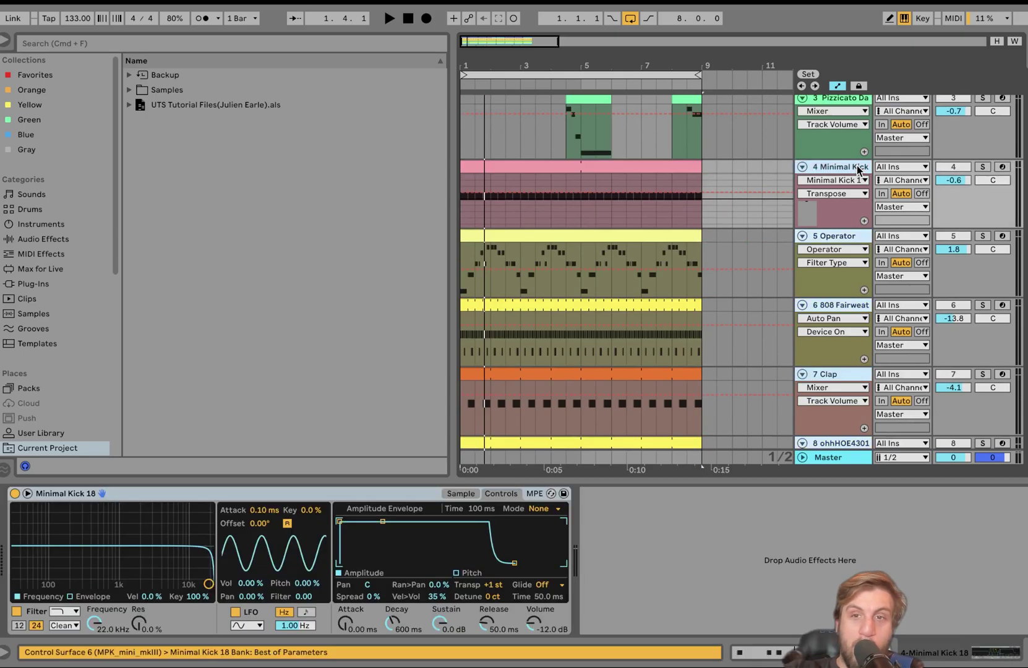
left_click(983, 167)
scroll(984, 172, "down", 3)
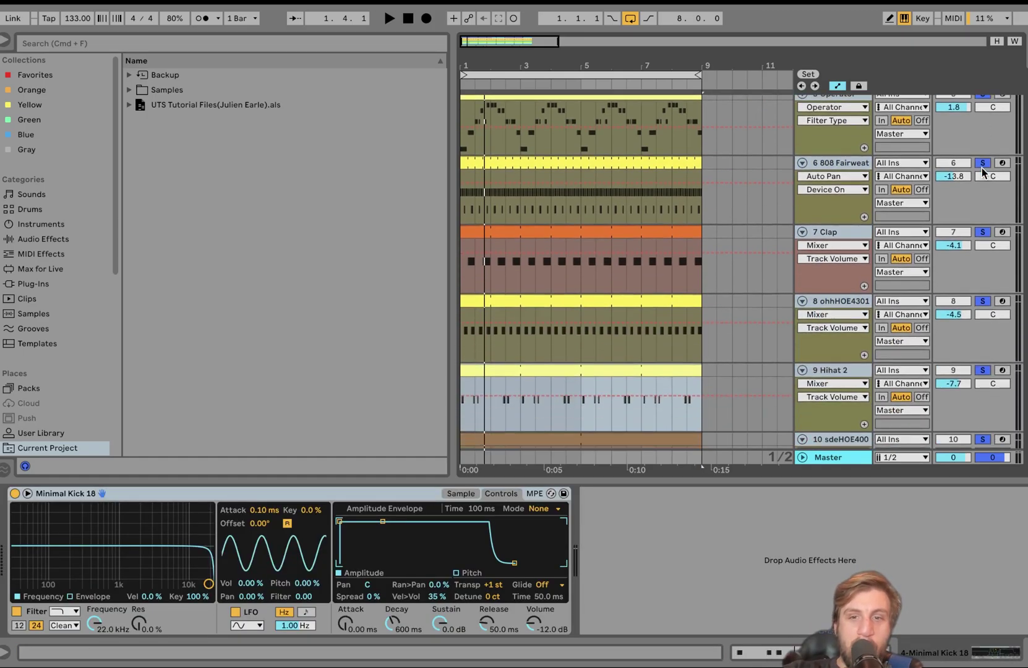
key("space")
scroll(983, 172, "down", 8)
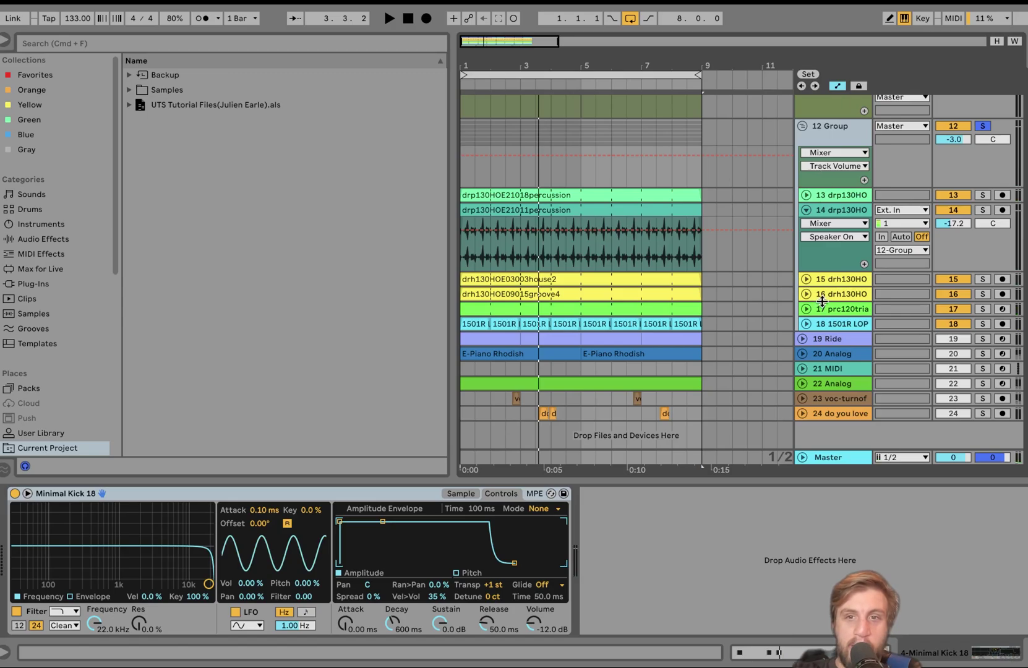
key("space")
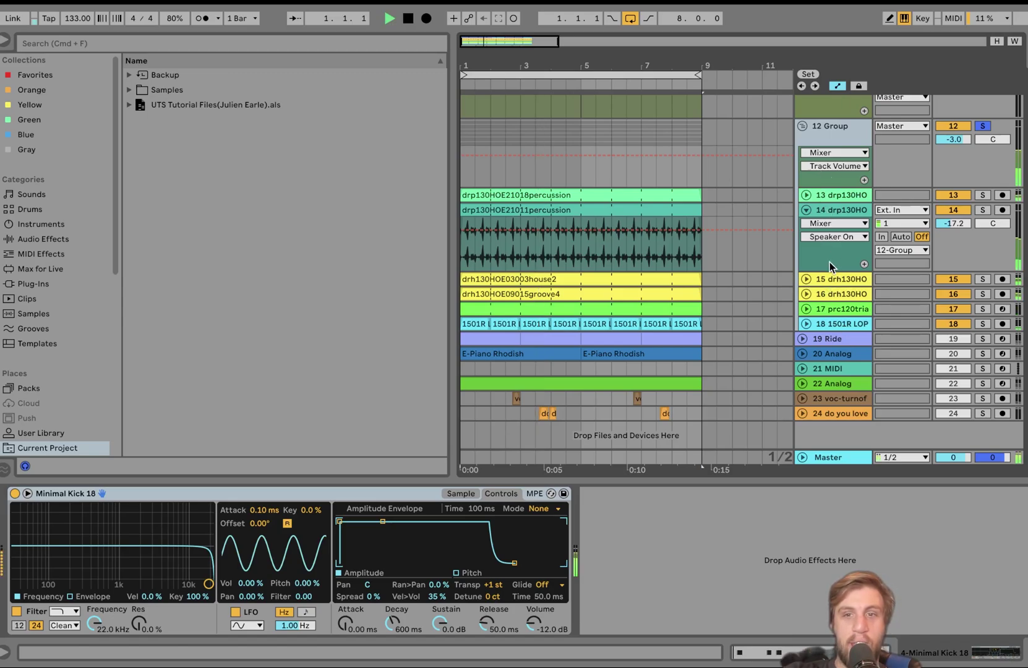
scroll(830, 261, "down", 1)
key("space")
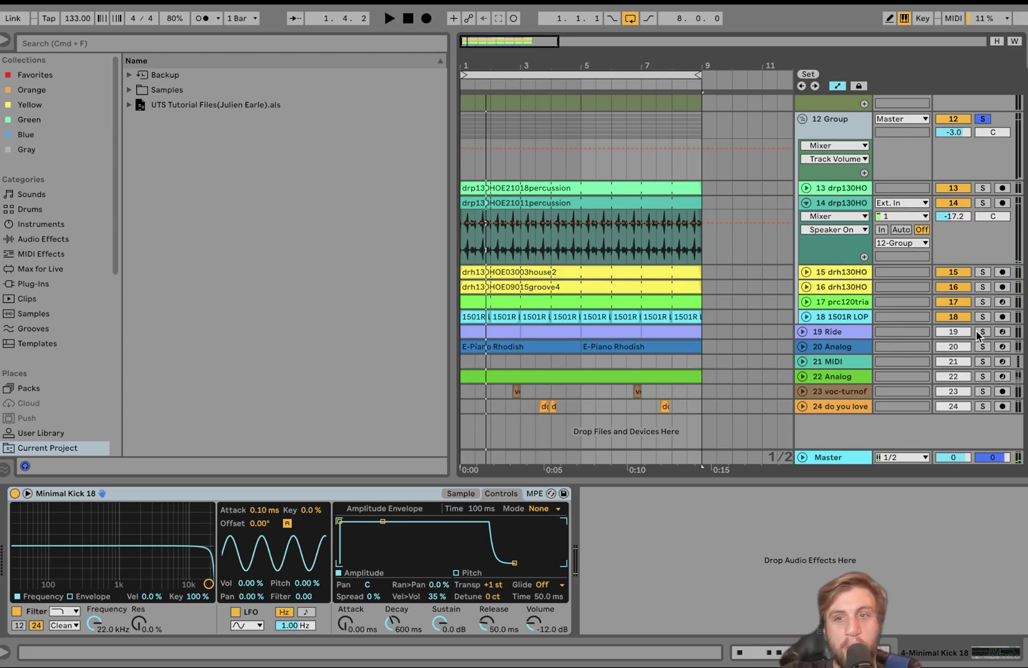
Solo the Ride track and show its devices, unfold it, and play it alone and within the full mix.
left_click(832, 332)
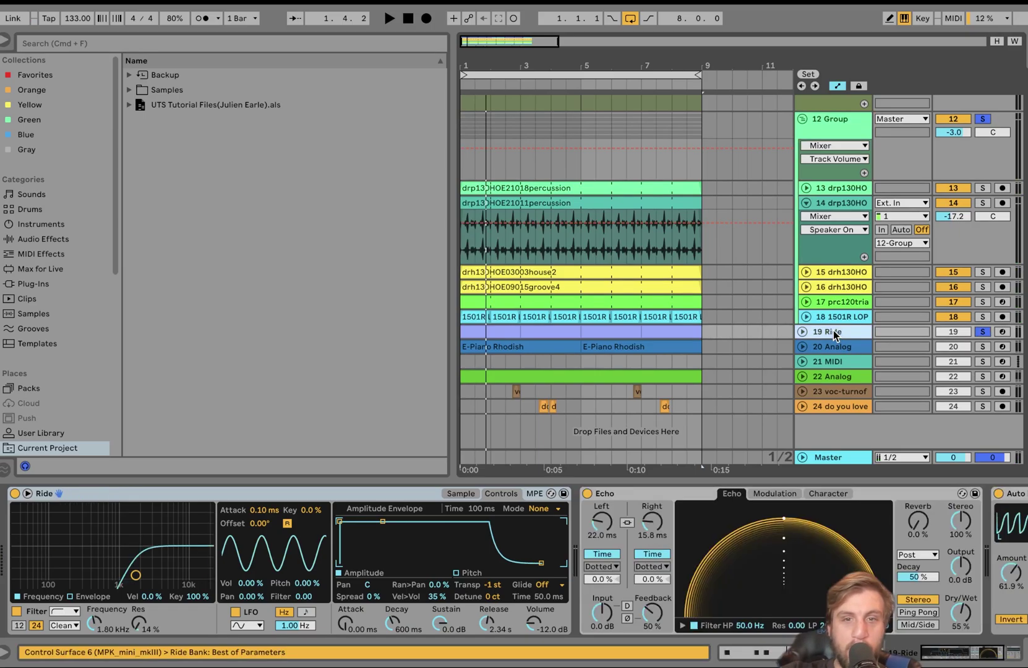
key("space")
left_click(983, 332)
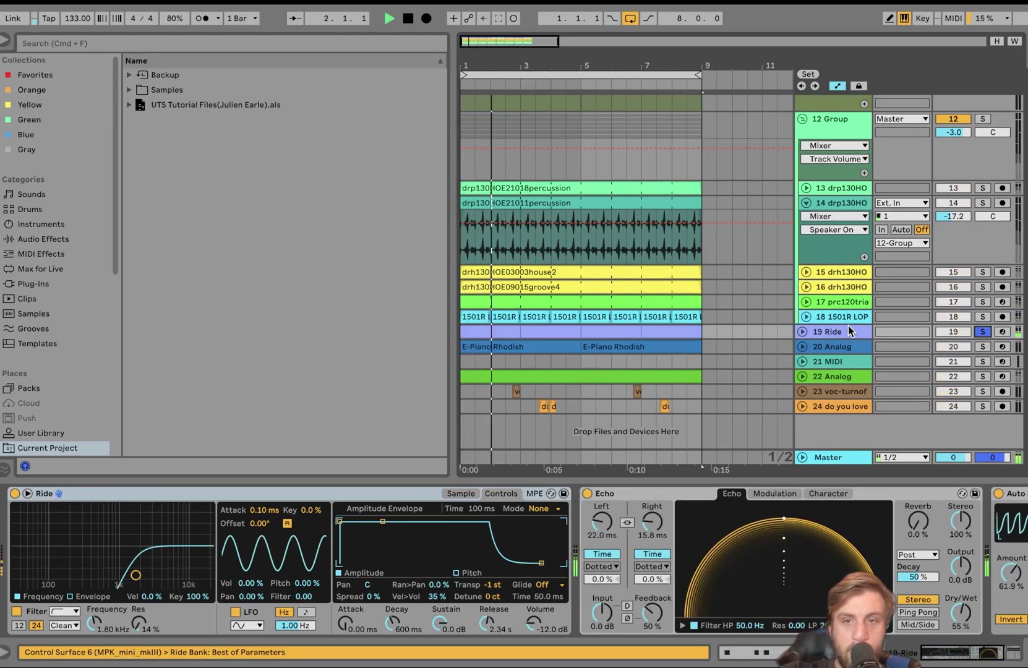
left_click(803, 333)
left_click(984, 333)
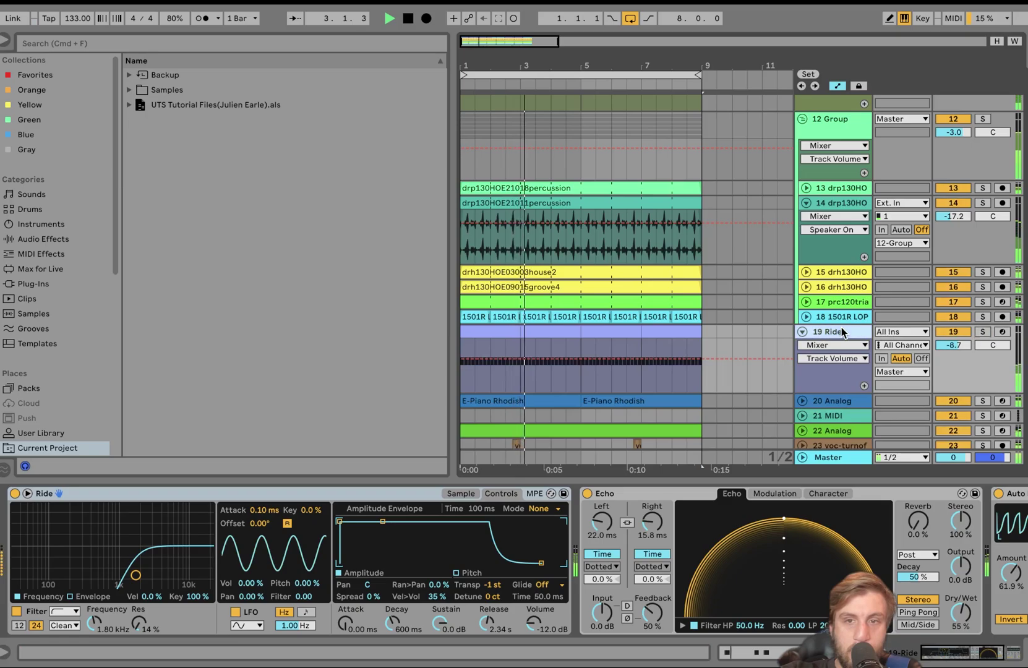
left_click(983, 331)
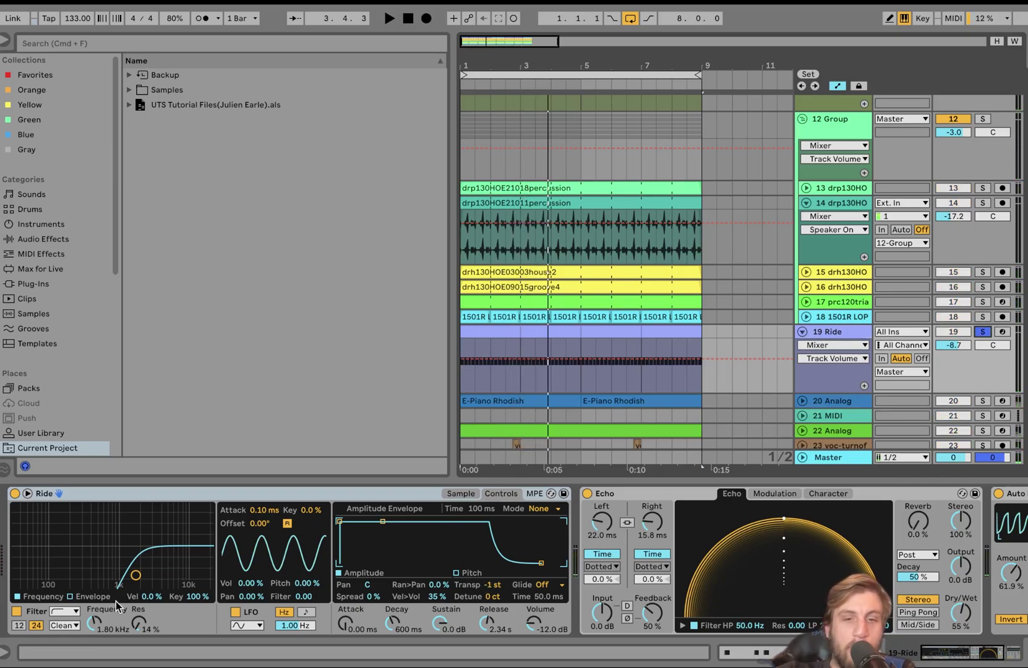
Show the Ride's Echo and Auto Pan, and compare the sound with Echo switched off and back on during playback.
scroll(135, 585, "right", 5)
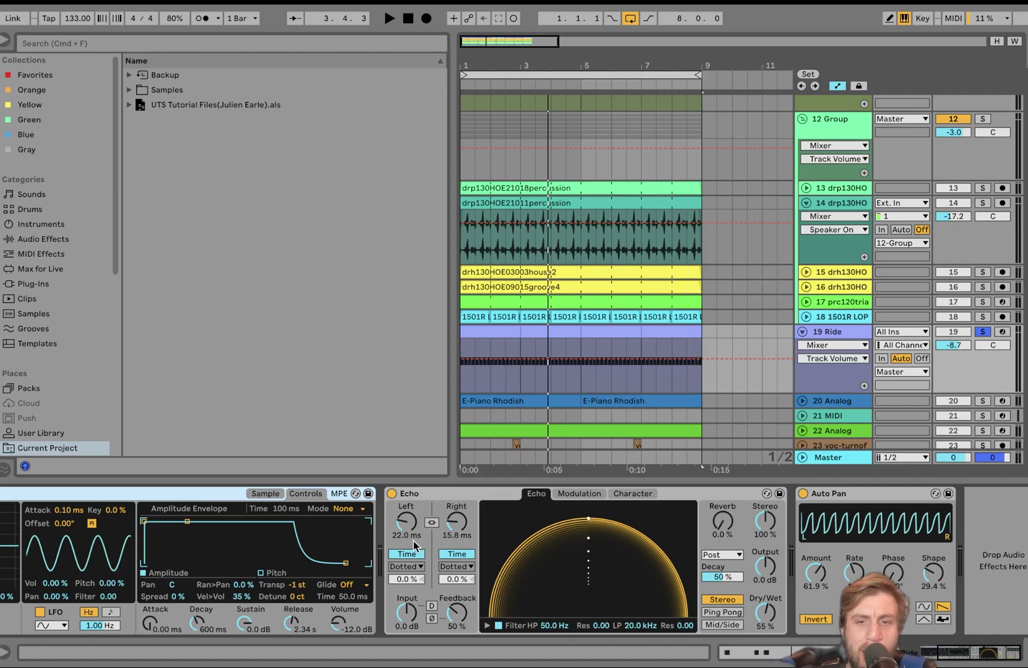
key("space")
left_click(391, 493)
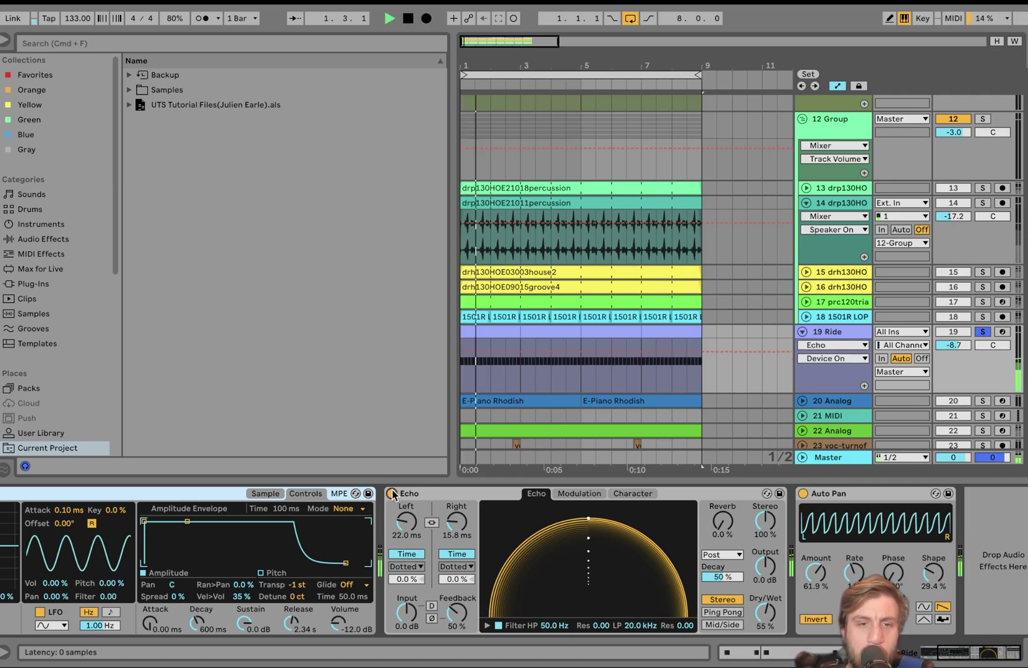
left_click(392, 494)
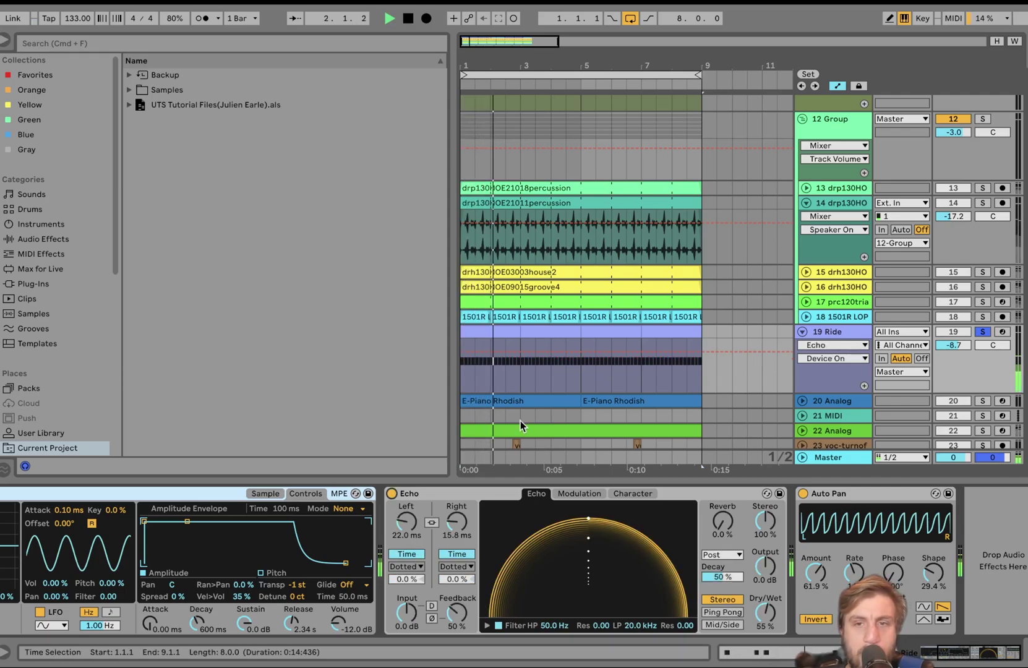
Compare the Ride in the full mix and on its own during playback, leave it soloed, and stop.
left_click(982, 332)
key("space")
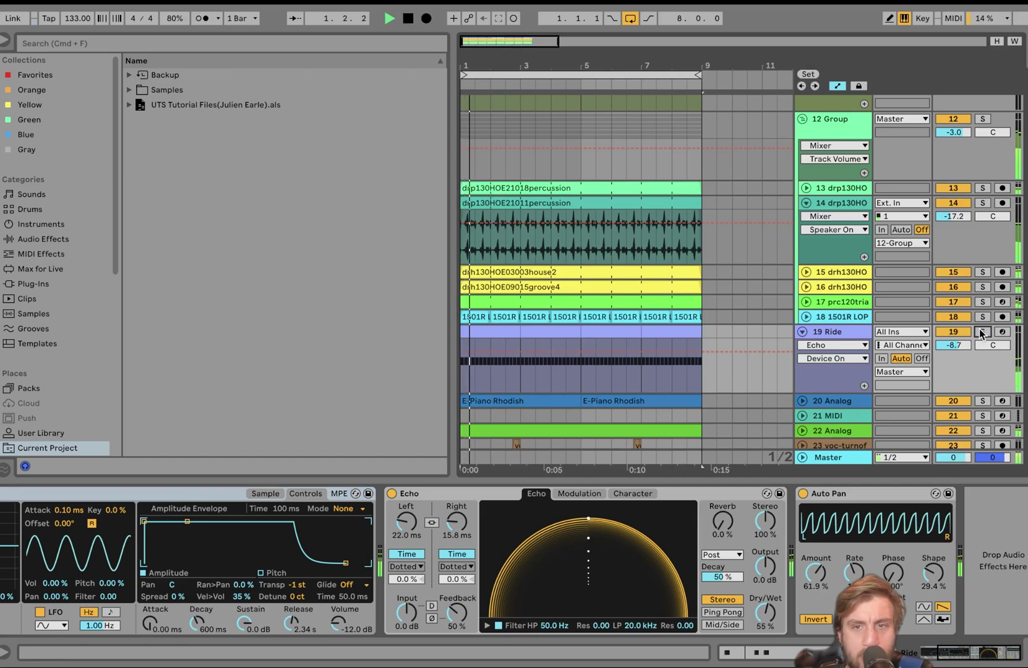
left_click(983, 332)
key("space")
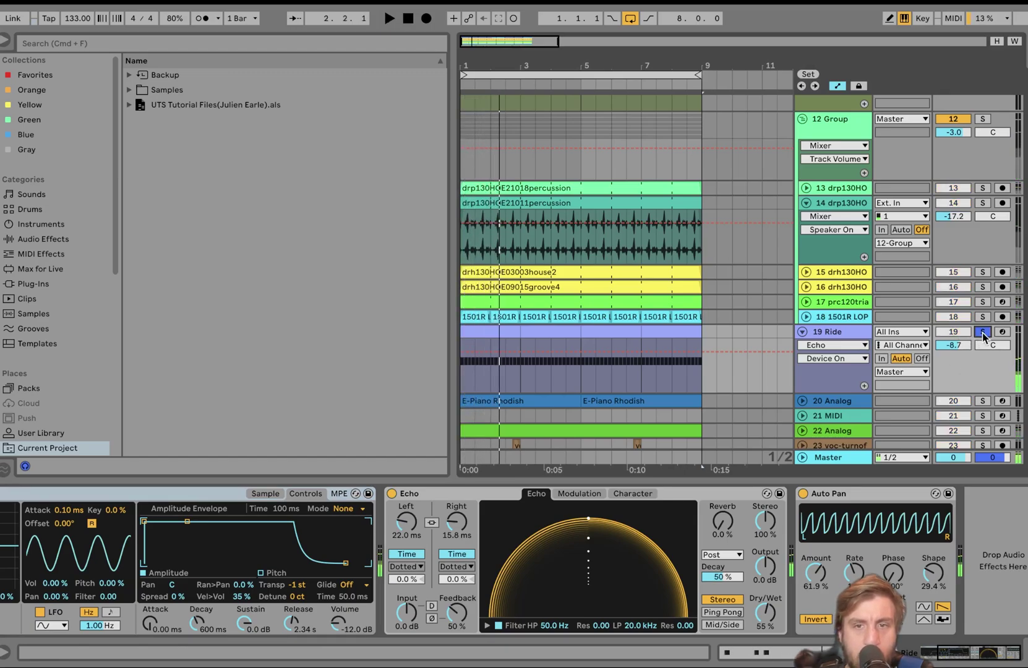
Start playback and take the Ride track out of solo to hear it within the full mix.
scroll(980, 342, "down", 3)
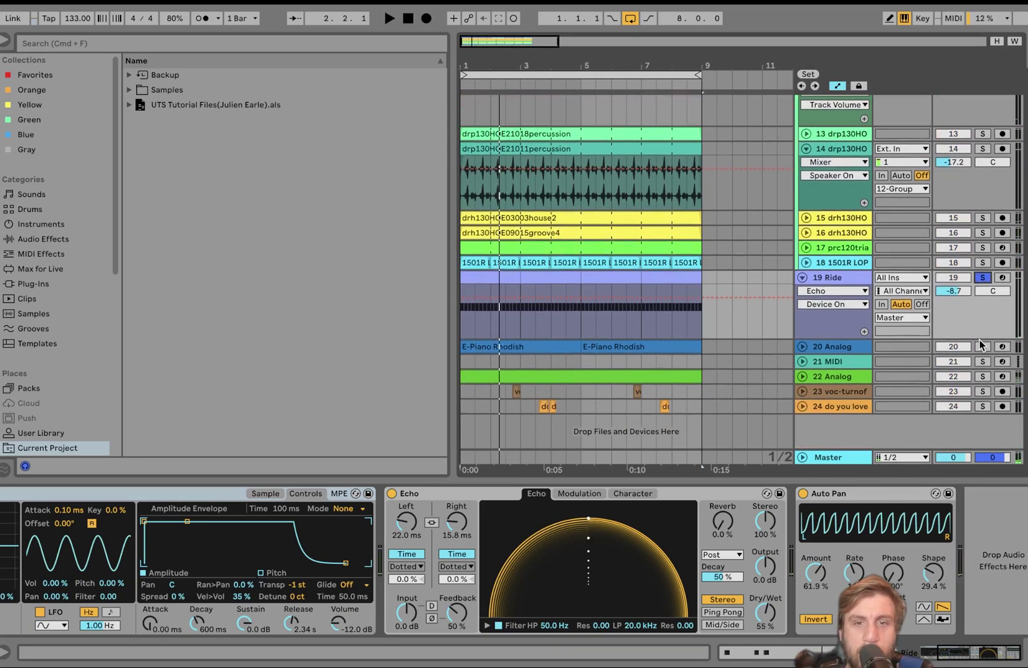
key("space")
left_click(983, 277)
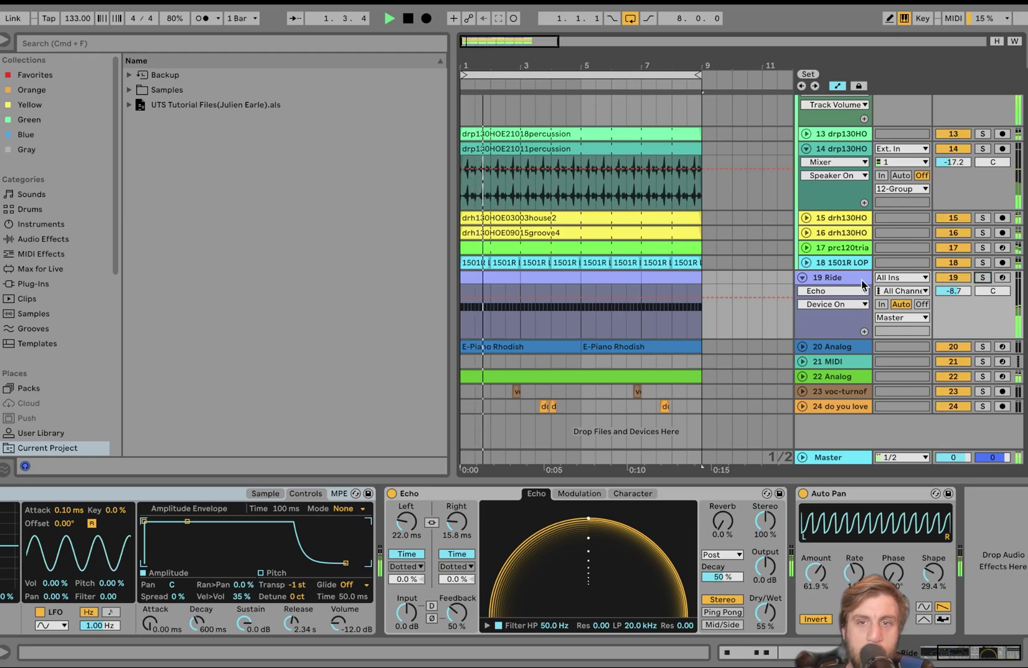
Delete the empty track 21 MIDI.
left_click(832, 277)
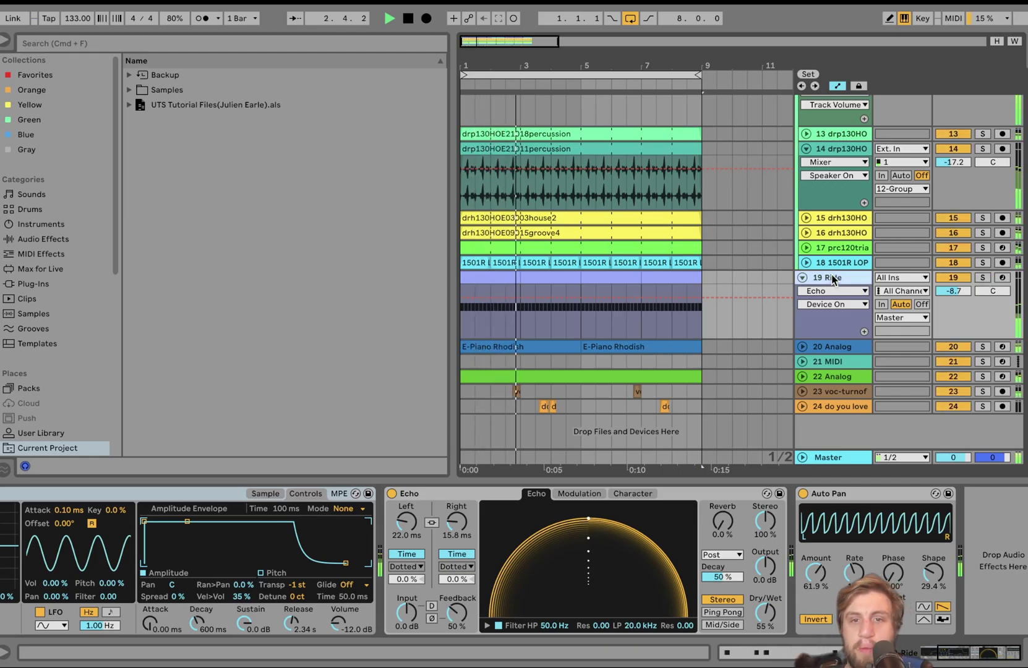
left_click(821, 361)
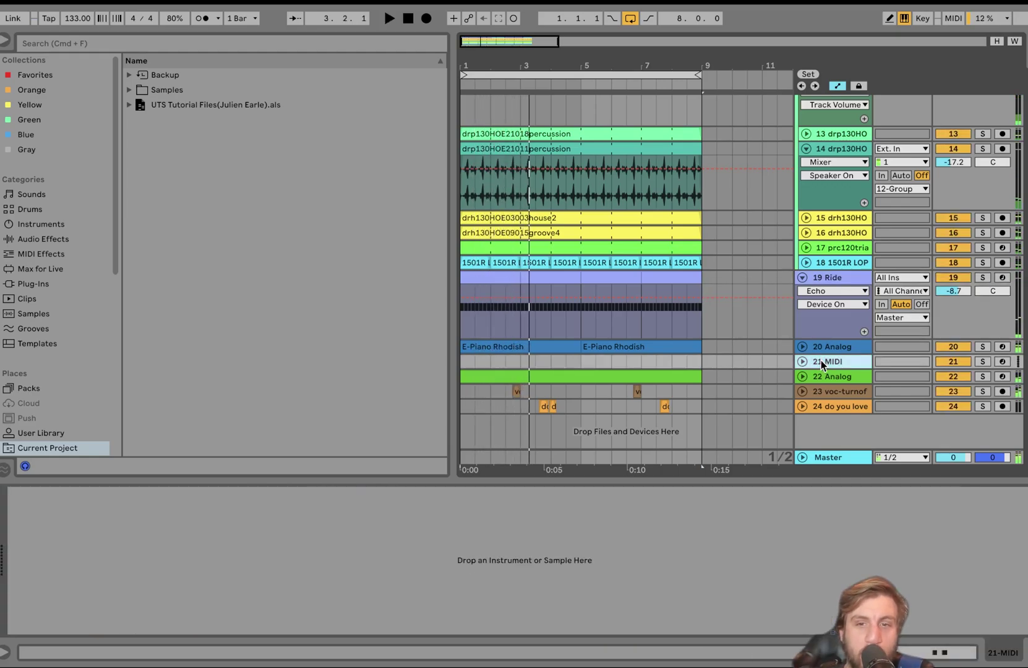
key("Delete")
Unfold and solo track 20 Analog, and play it from 2.3.1, just before its first chords.
left_click(802, 347)
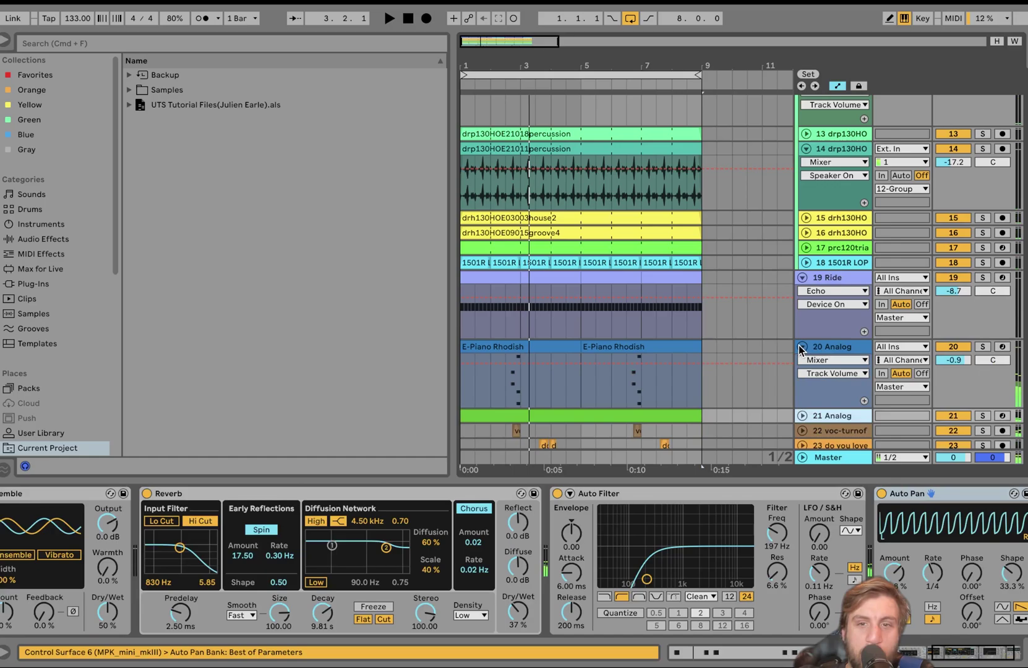
left_click(982, 347)
left_click(504, 392)
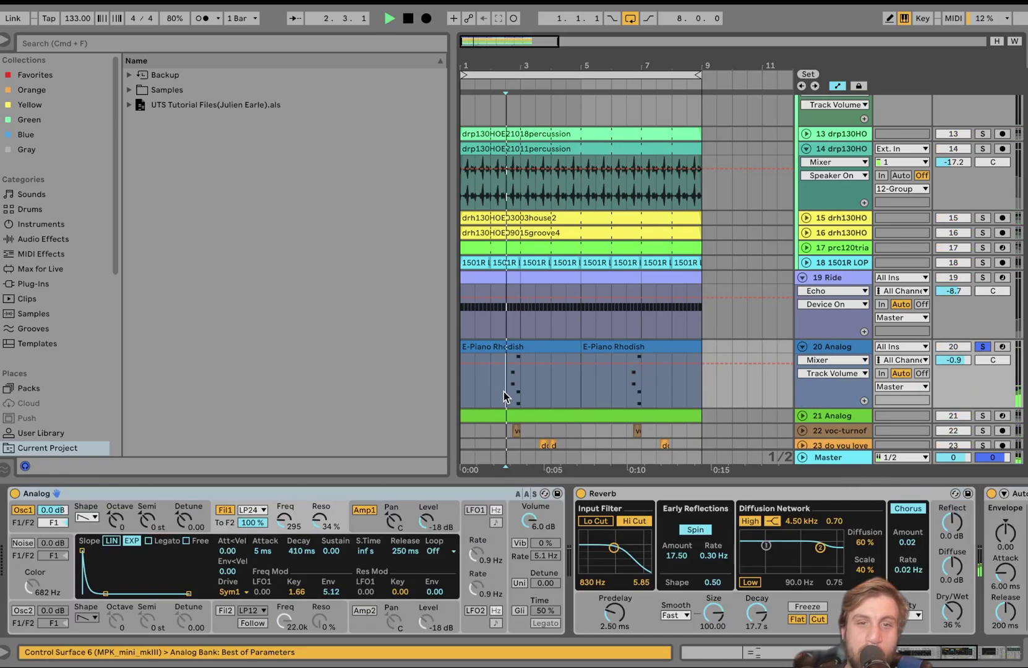
key("space")
Show the notes of the first E-Piano Rhodish clip on track 20 and replay the clip from its start.
double_click(517, 347)
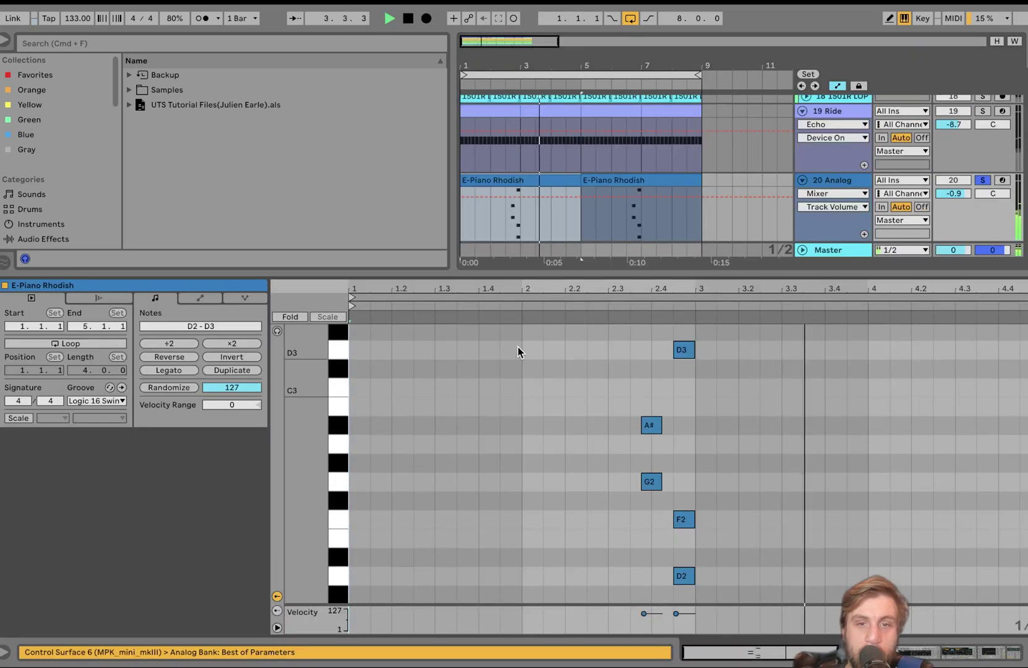
key("space")
left_click(594, 307)
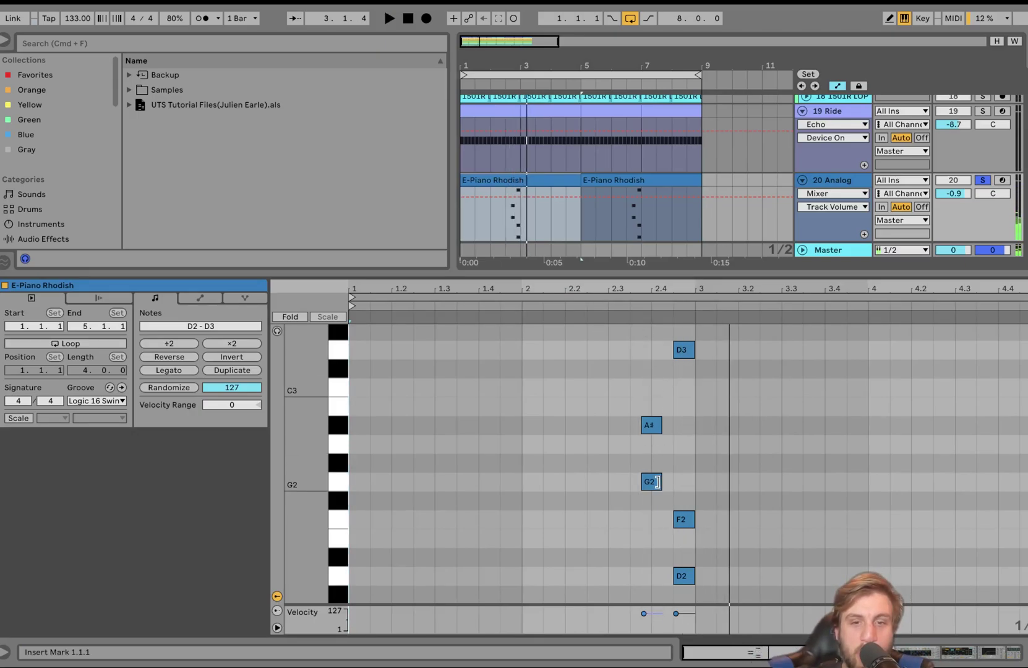
left_click(618, 304)
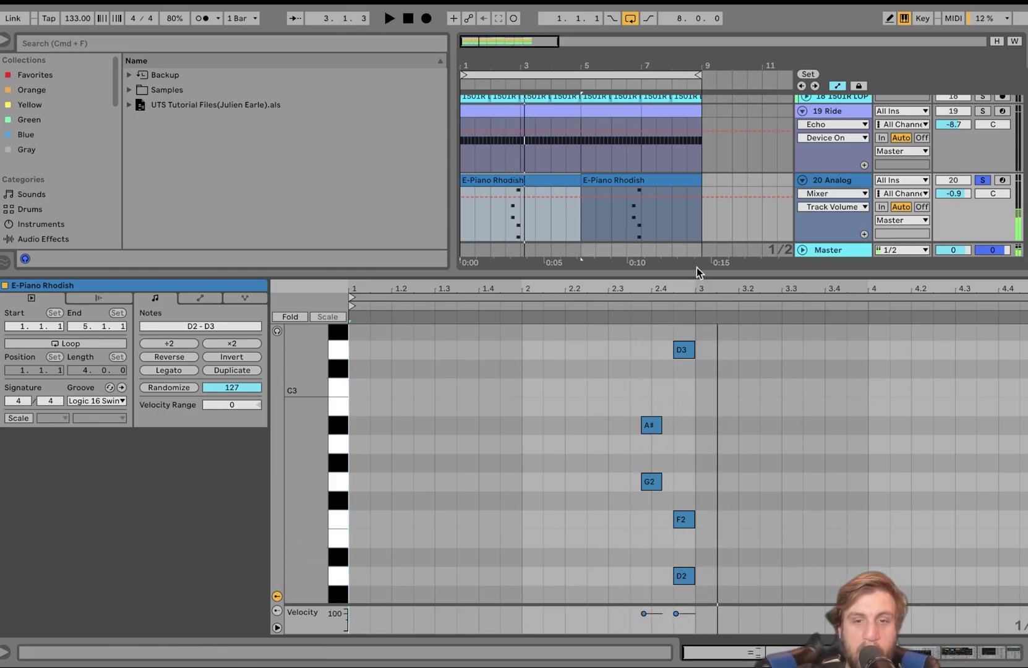
key("space")
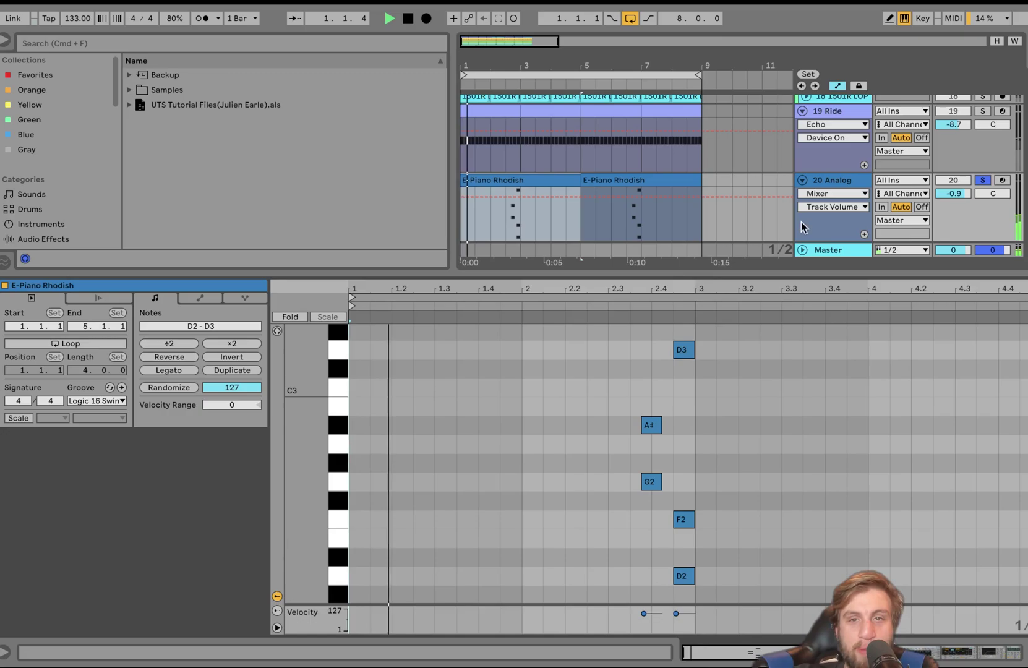
Show track 20 Analog's devices and play it with track 21 Analog also soloed, leaving only track 20 soloed.
double_click(848, 183)
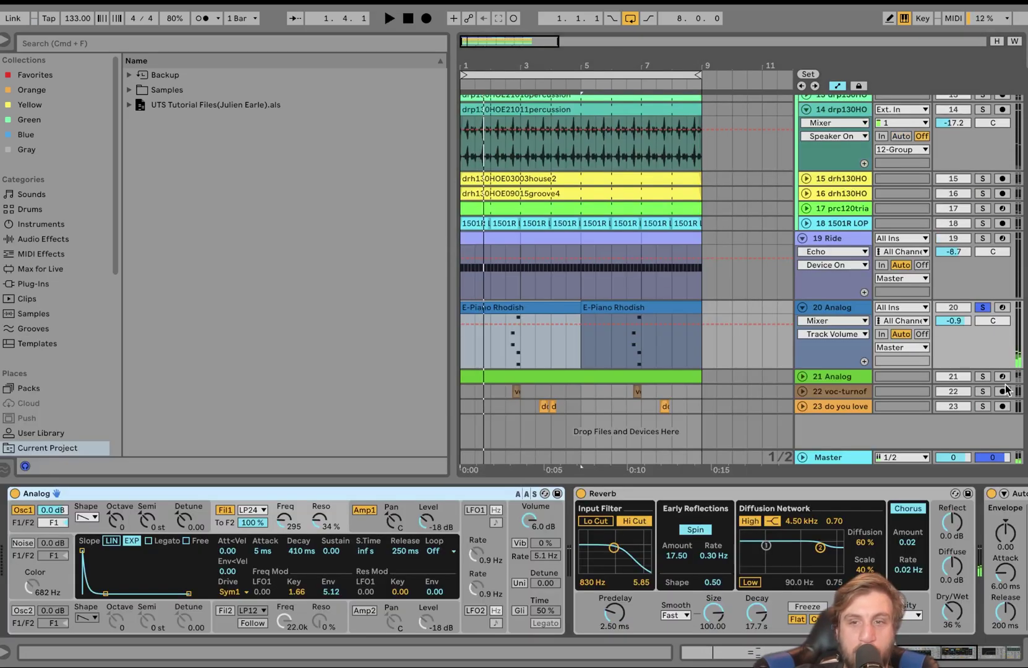
left_click(984, 377)
key("space")
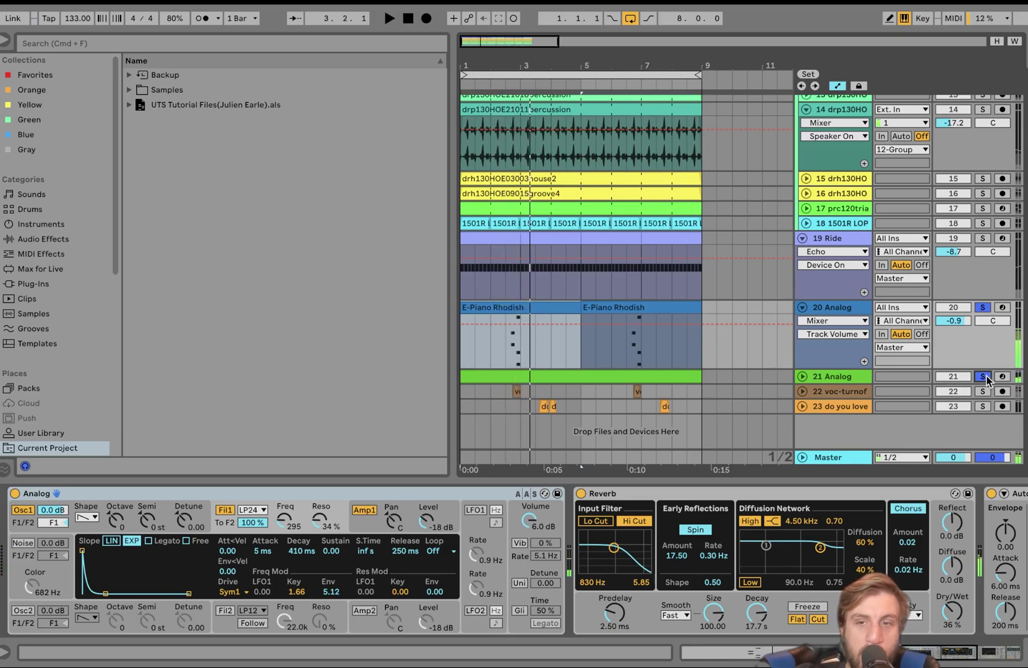
left_click(986, 379)
Replay track 20 from 2.3.1 and examine its Analog filter frequency, Reverb, Auto Filter and Auto Pan settings.
left_click(503, 351)
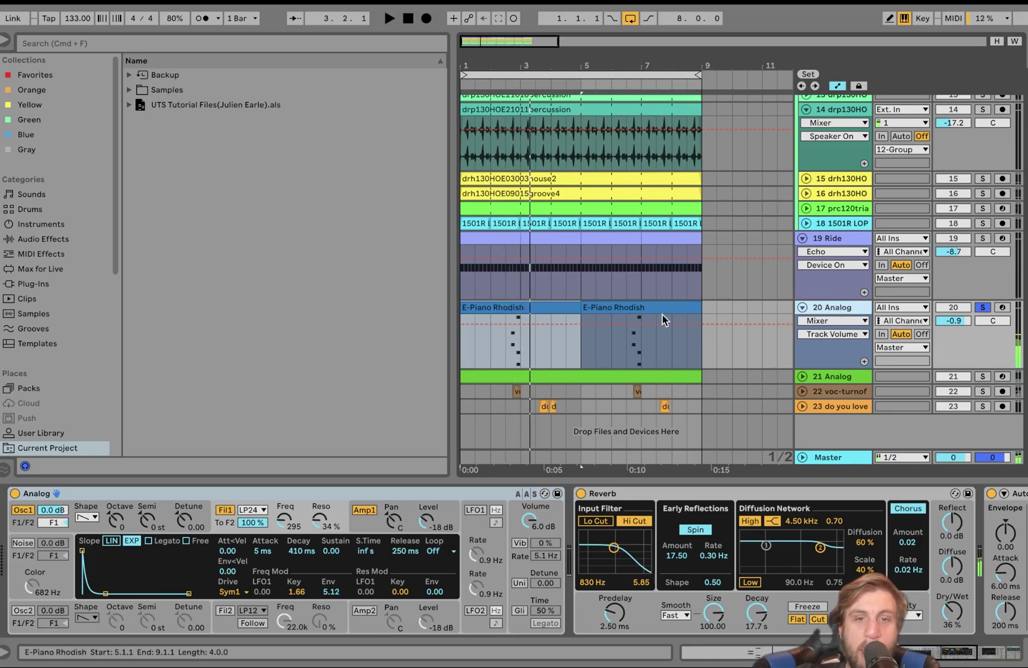
left_click(505, 351)
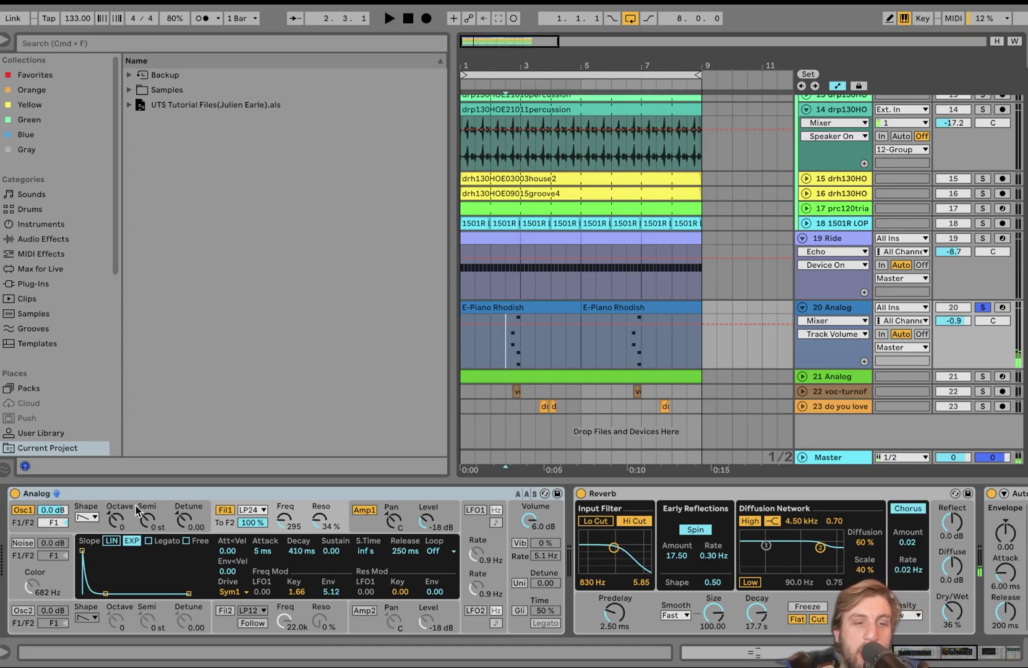
left_click(306, 513)
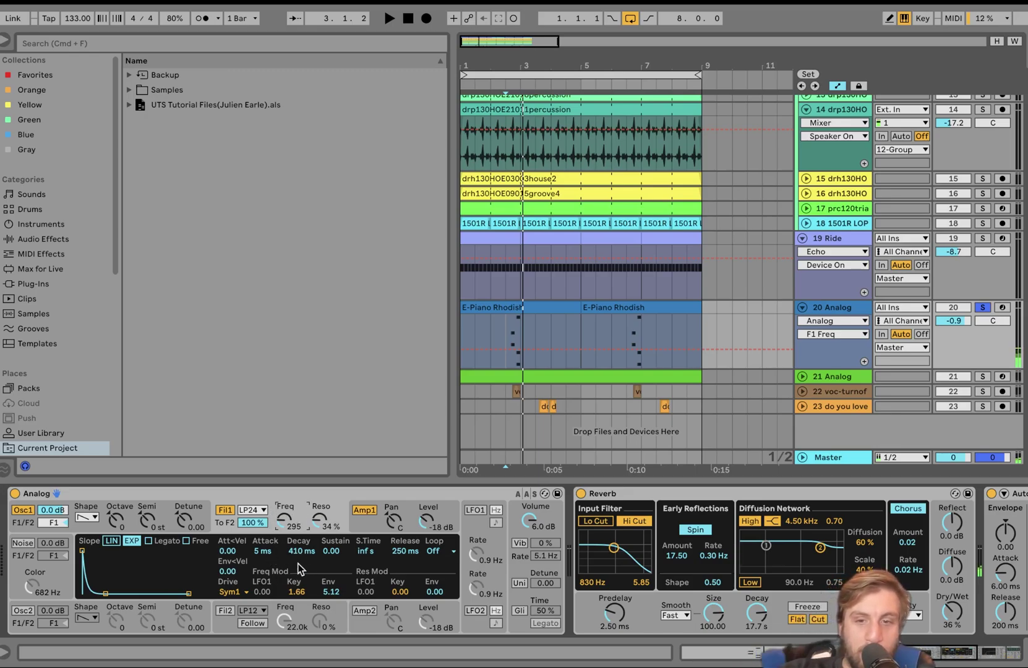
scroll(298, 568, "right", 6)
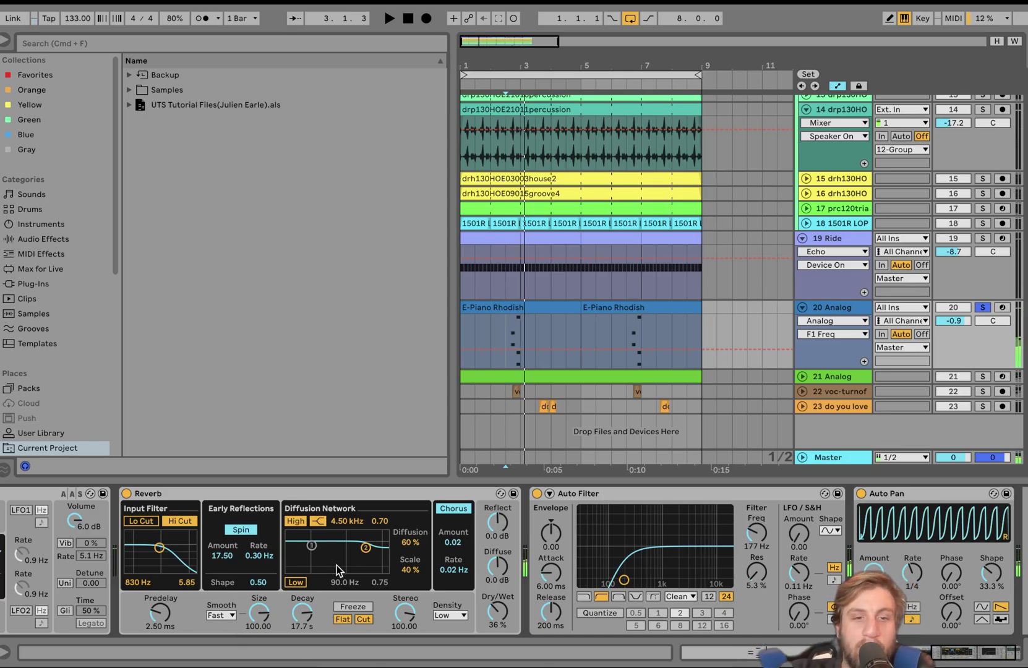
scroll(438, 521, "right", 3)
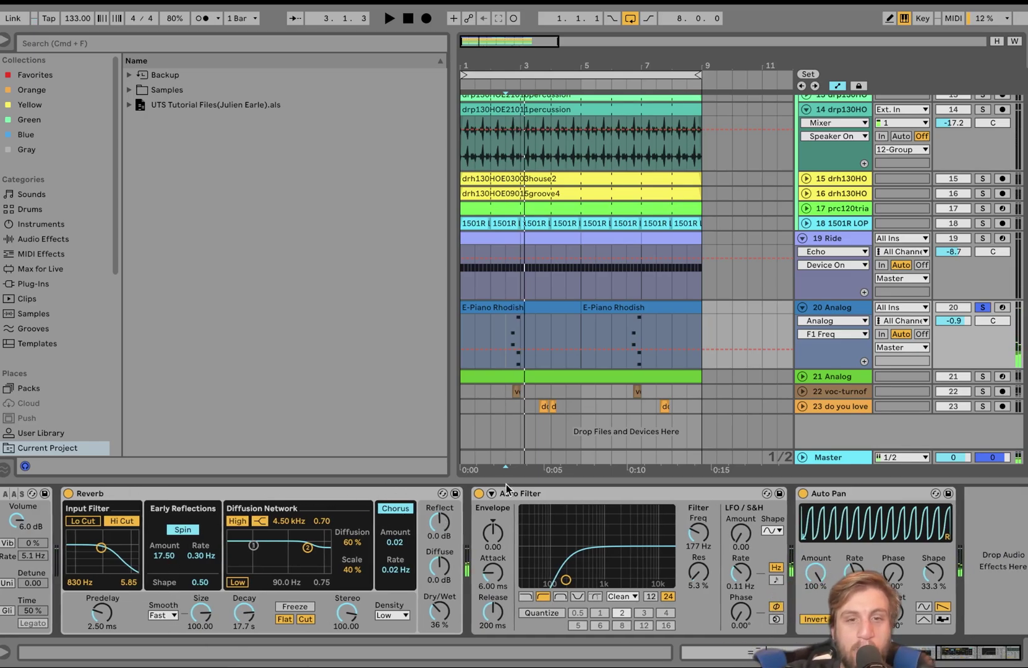
left_click(543, 494)
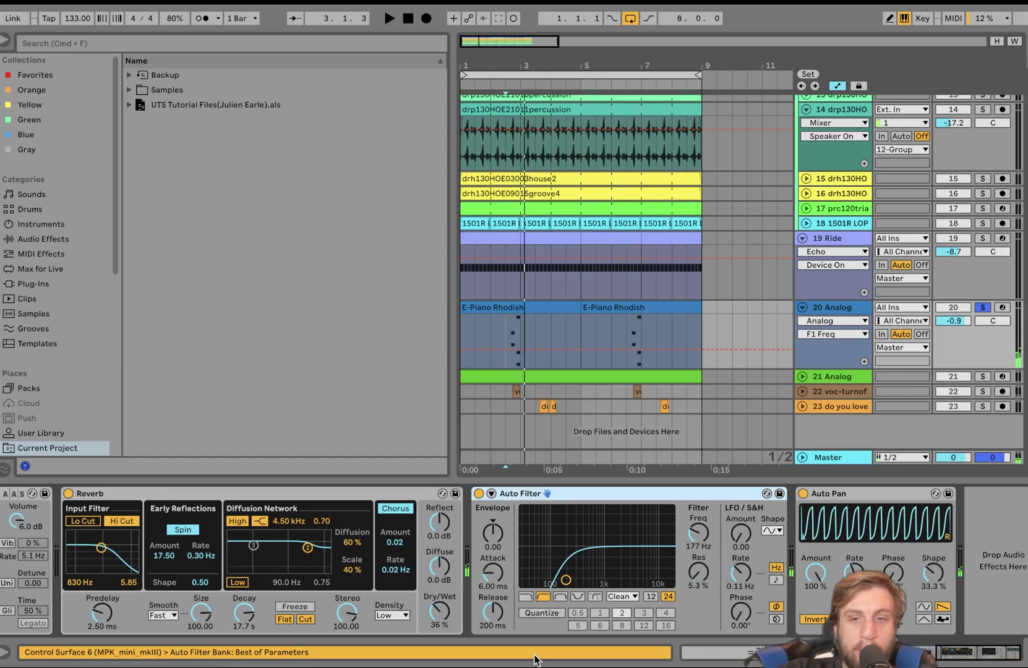
Solo and unfold track 21 Analog, select its clip, and play it from the start.
left_click(982, 380)
left_click(803, 377)
left_click(610, 376)
key("space")
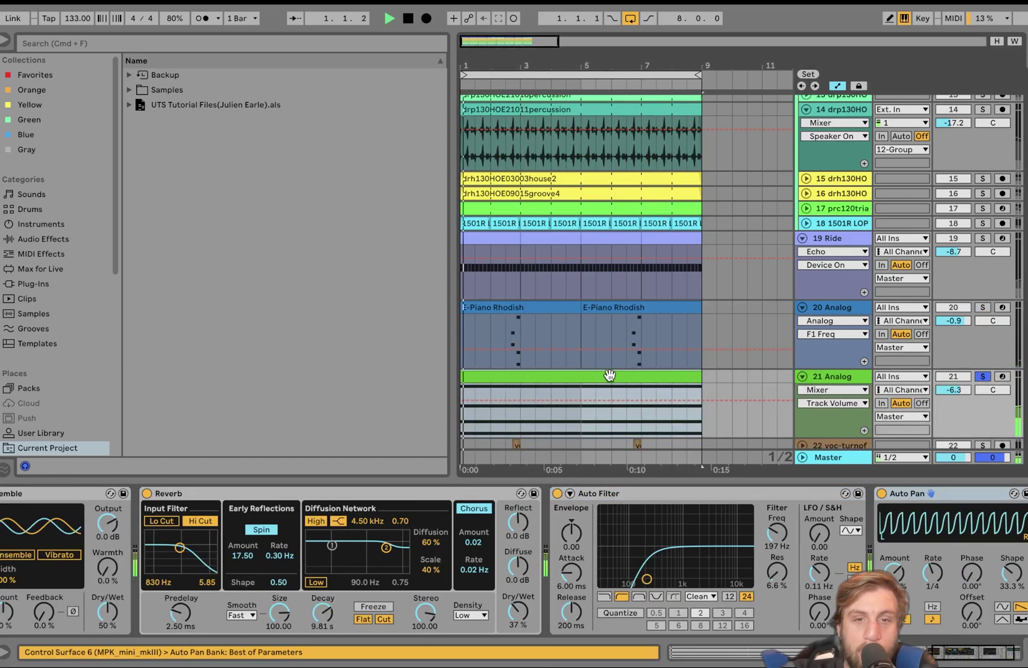
Show the notes of track 21's clip, fit the D2 to D3 chord in view, and stop playback.
double_click(610, 375)
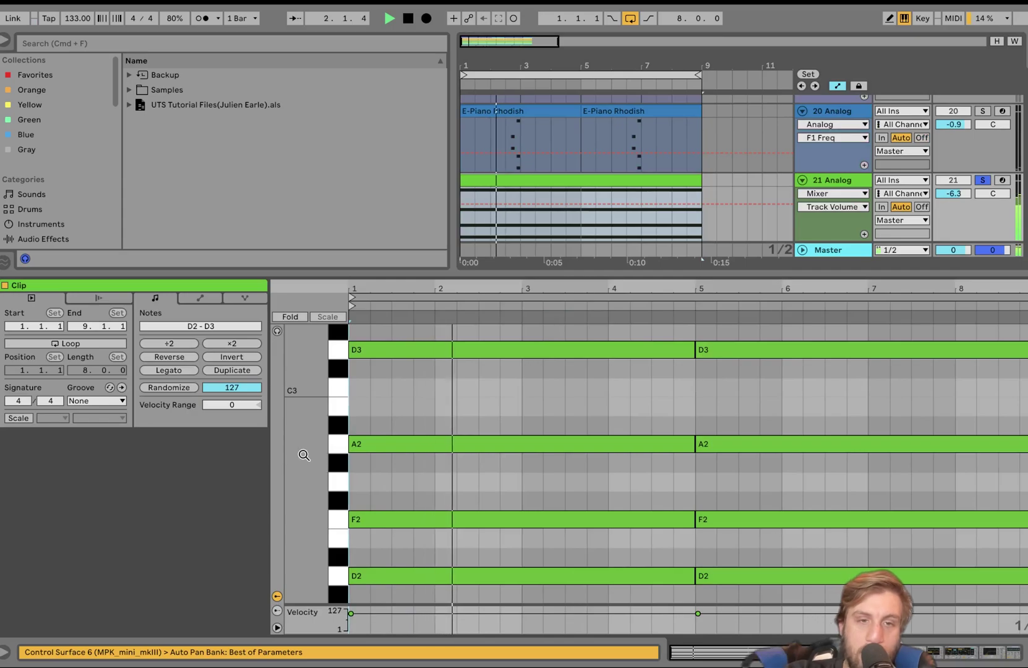
left_click_drag(304, 456, 282, 456)
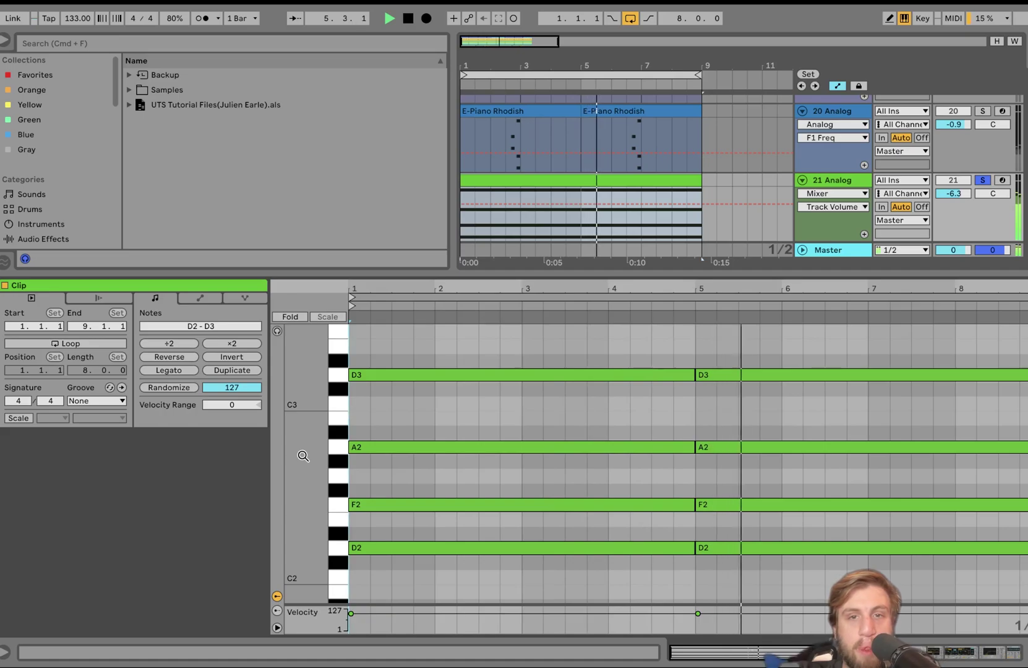
key("space")
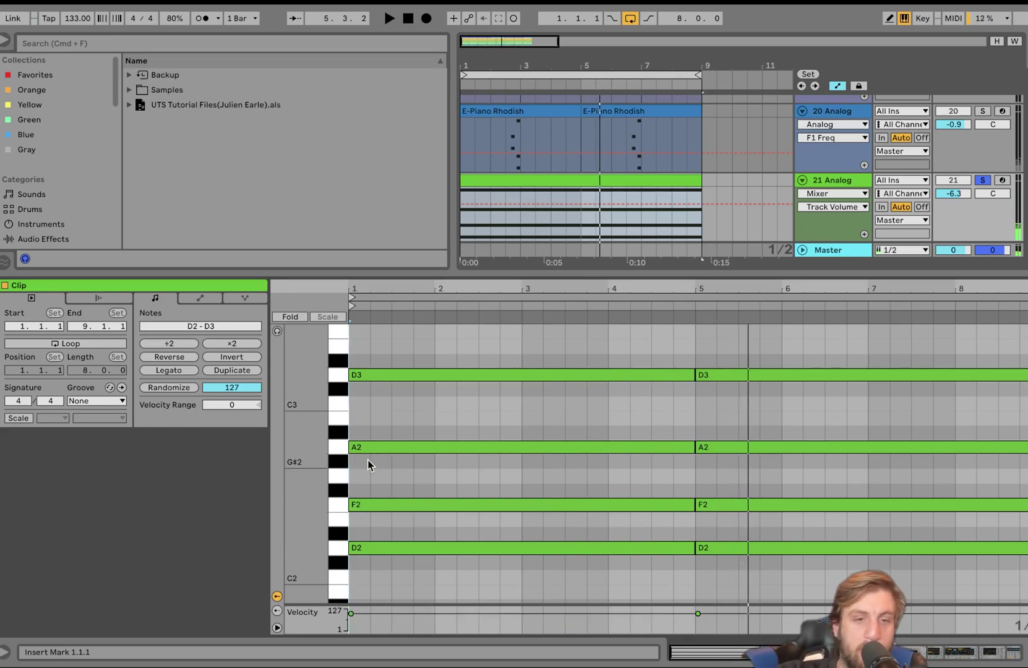
Show track 21's Analog instrument and display the F1 Freq automation of its filter.
left_click(832, 183)
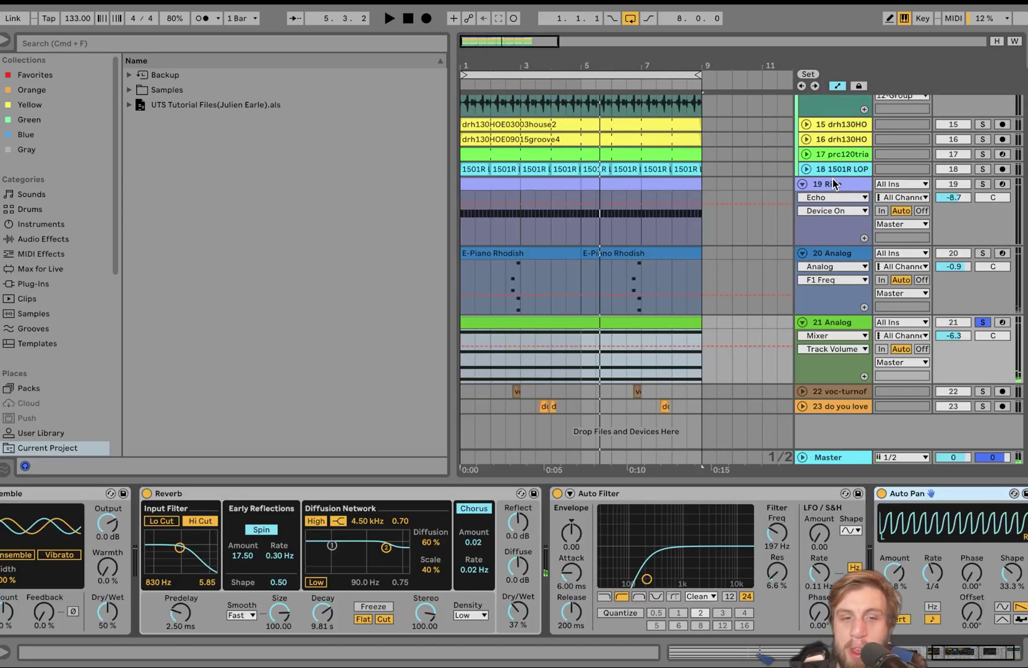
scroll(252, 616, "left", 10)
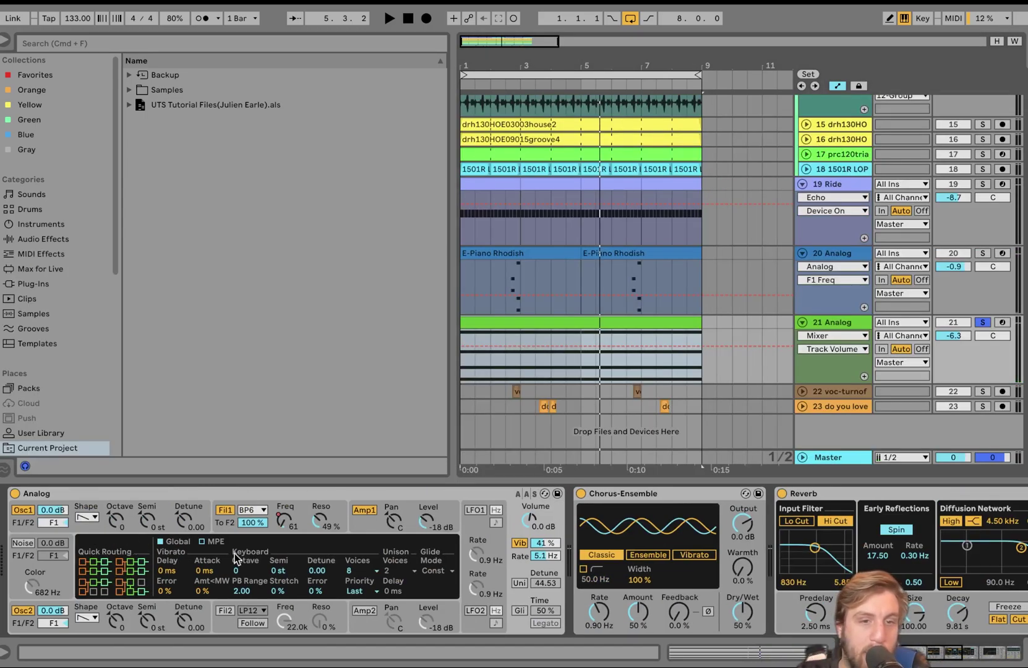
left_click(305, 516)
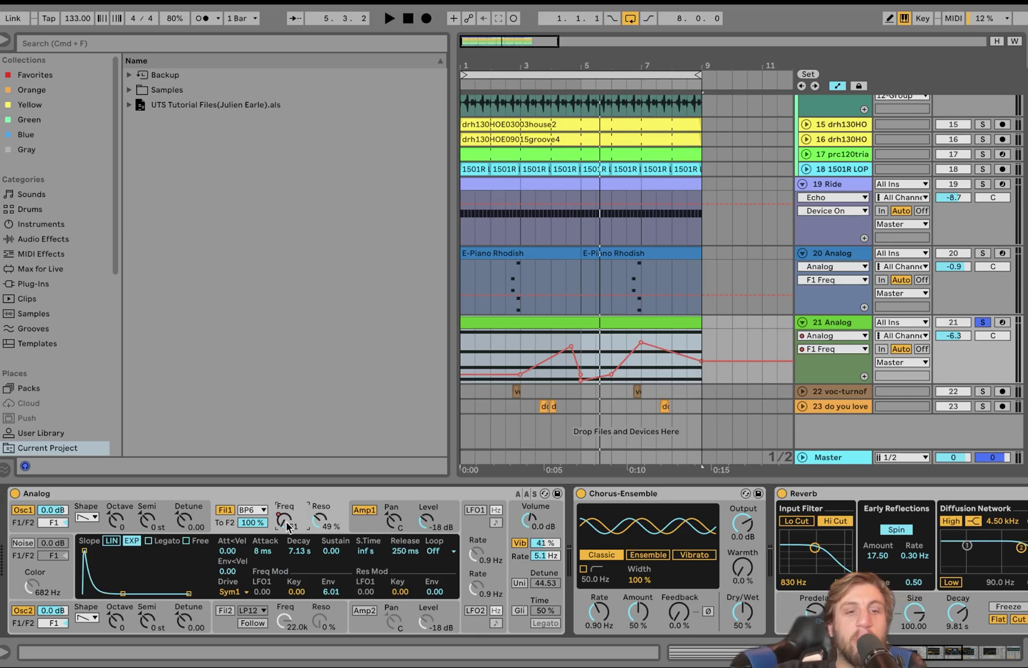
Play track 21 from 1.1.1, 2.3.1 and 5.1.1 to hear the filter frequency automation, and stop.
left_click(464, 324)
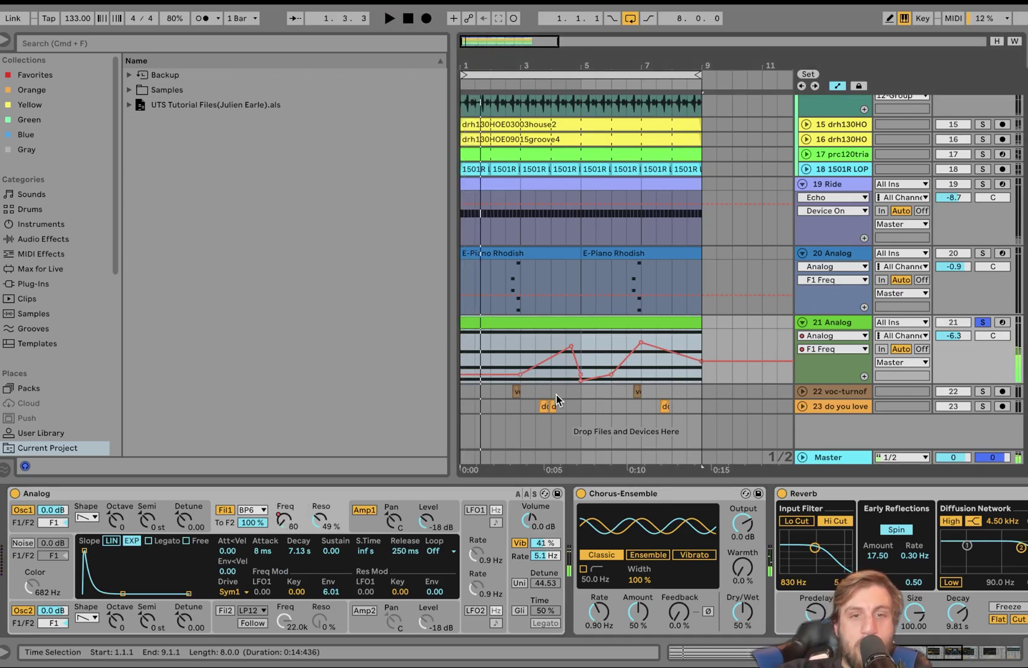
left_click(509, 352)
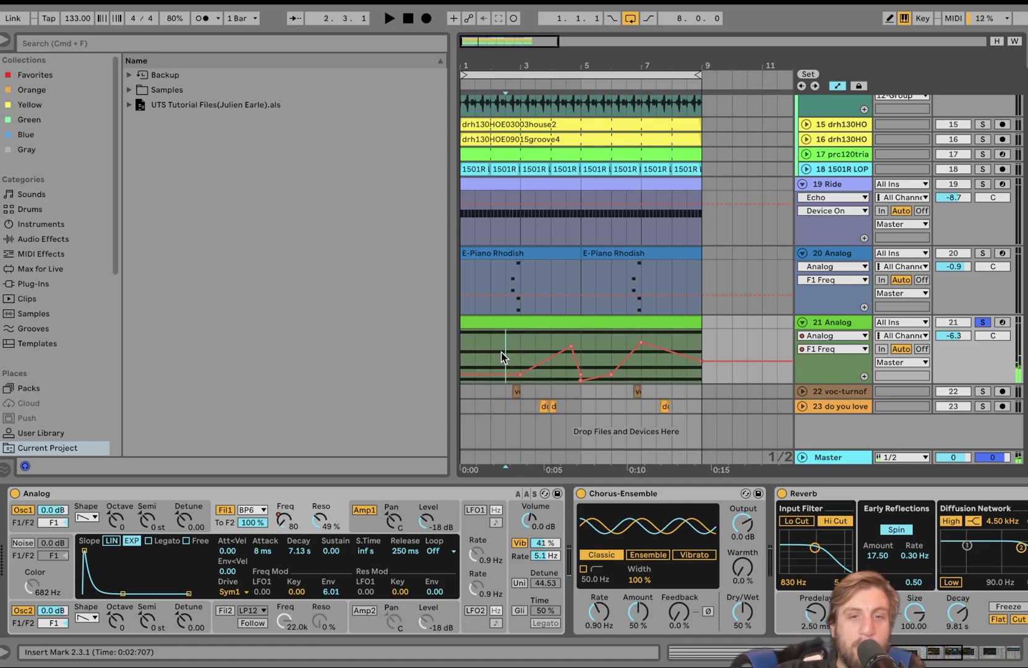
left_click(582, 343)
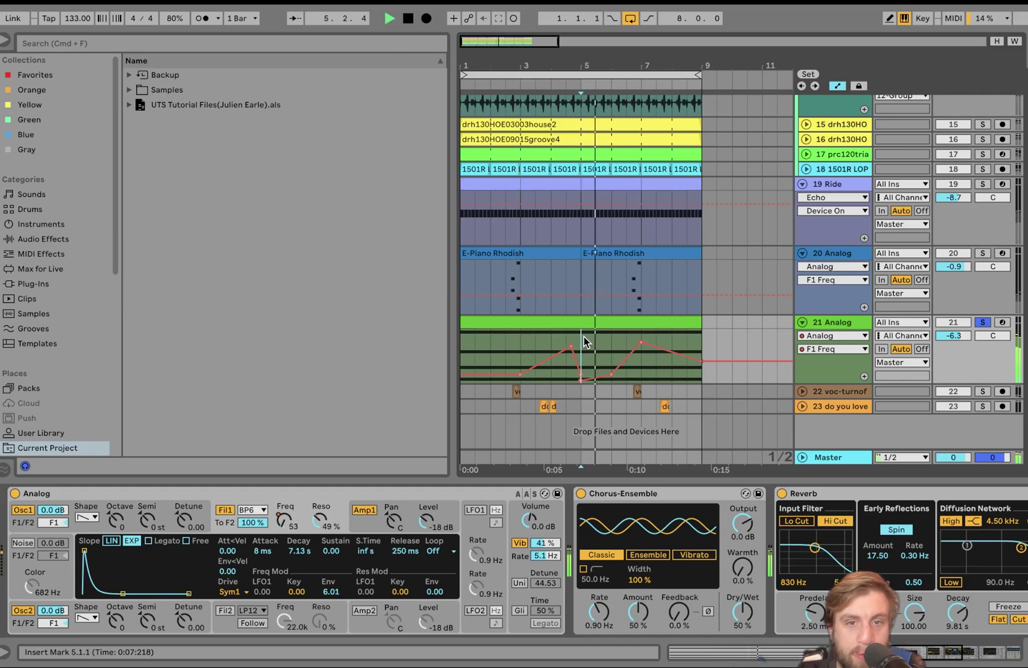
left_click(582, 389)
key("space")
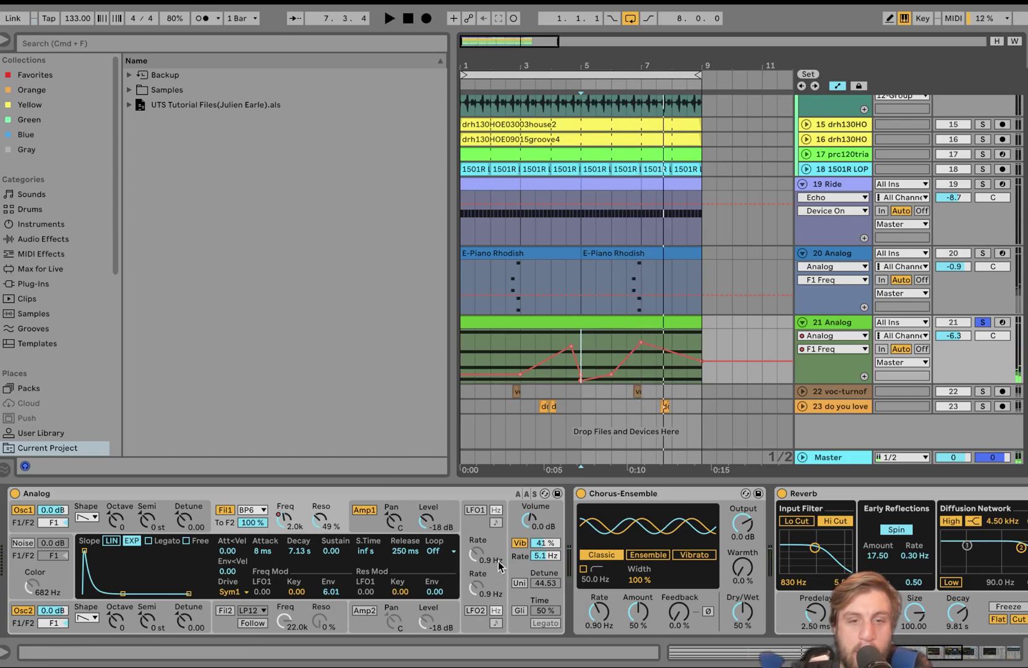
Examine track 21's effects chain of Chorus-Ensemble, Reverb, Auto Filter and Auto Pan.
scroll(515, 564, "right", 10)
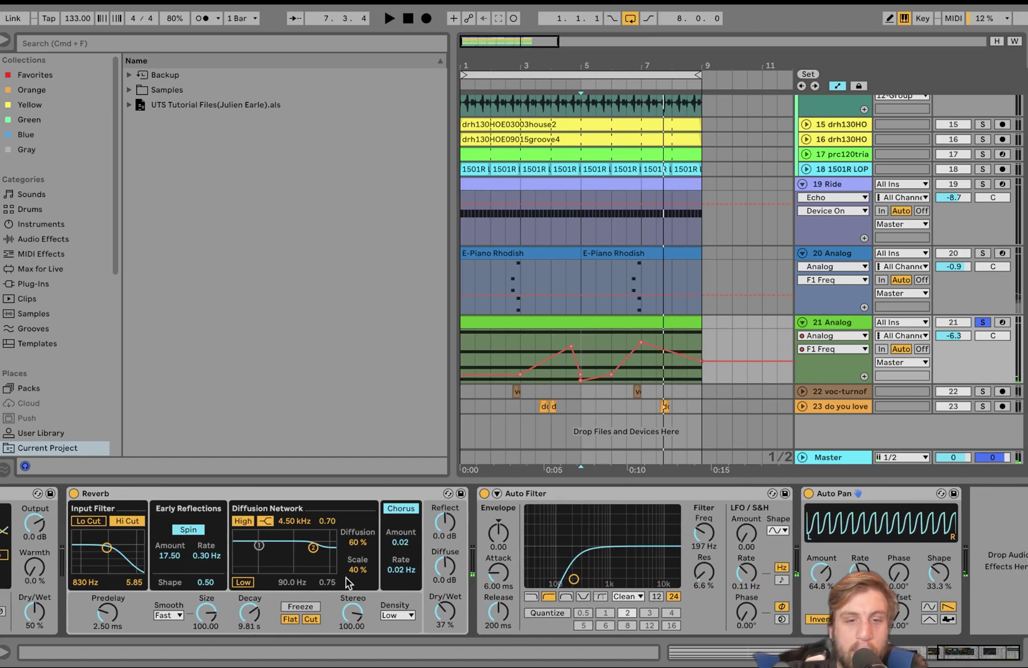
scroll(335, 579, "left", 10)
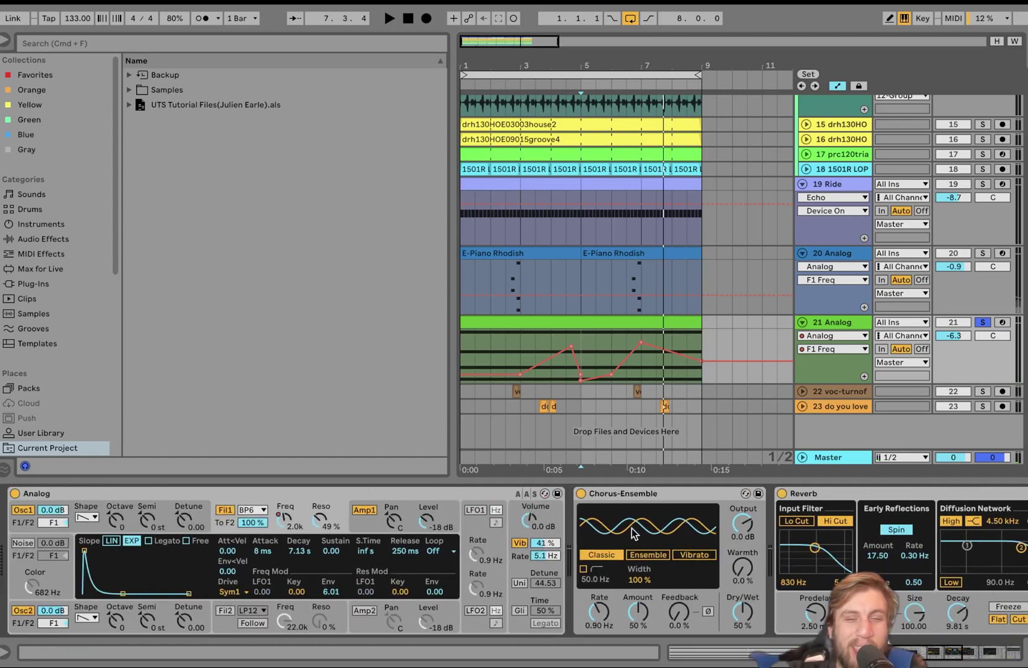
left_click(540, 334)
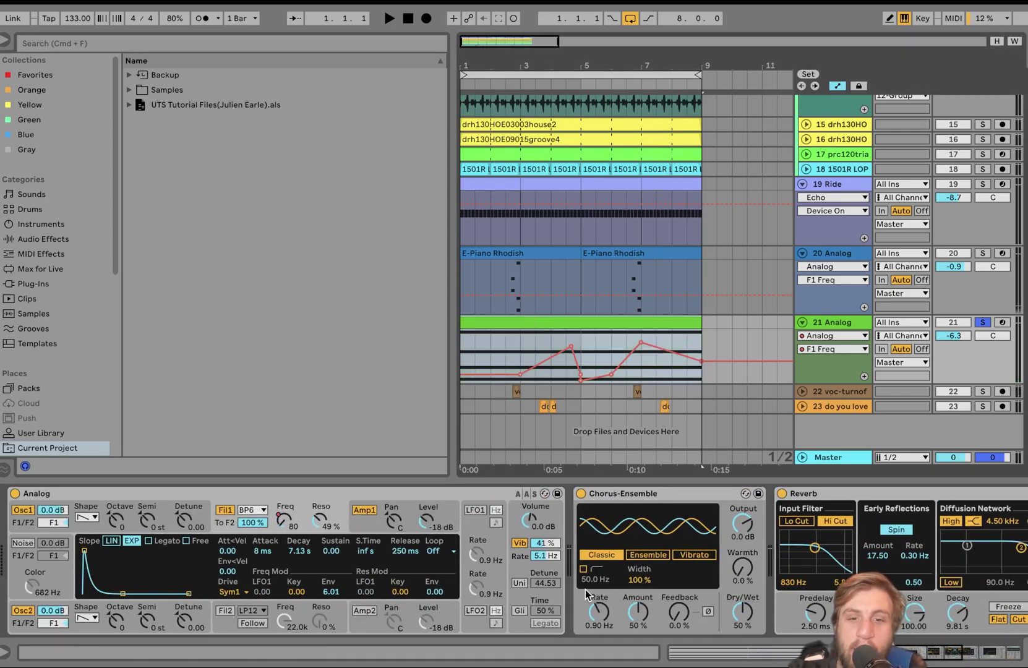
scroll(586, 590, "right", 10)
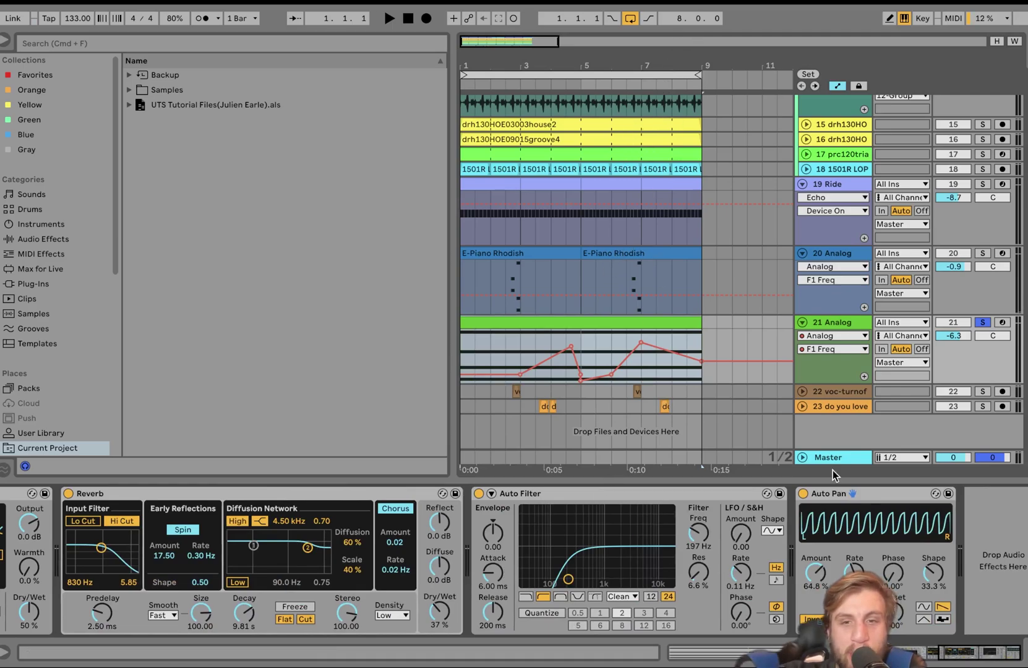
Select the vocal tracks 22 voc-turnof and 23 do you love, and solo them together.
left_click(833, 395)
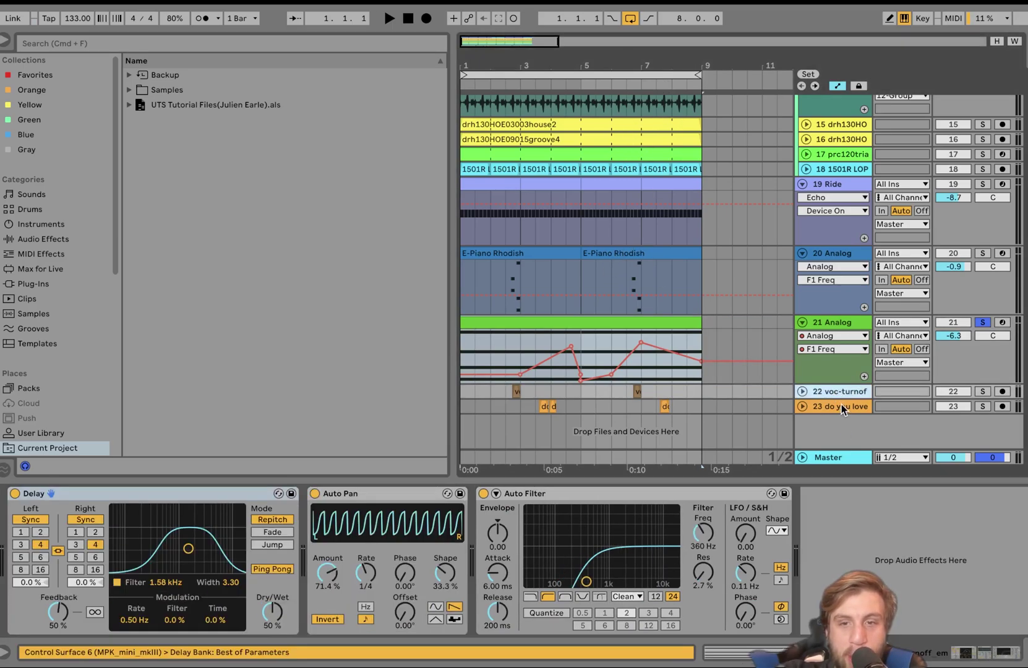
left_click(841, 404)
left_click(983, 392)
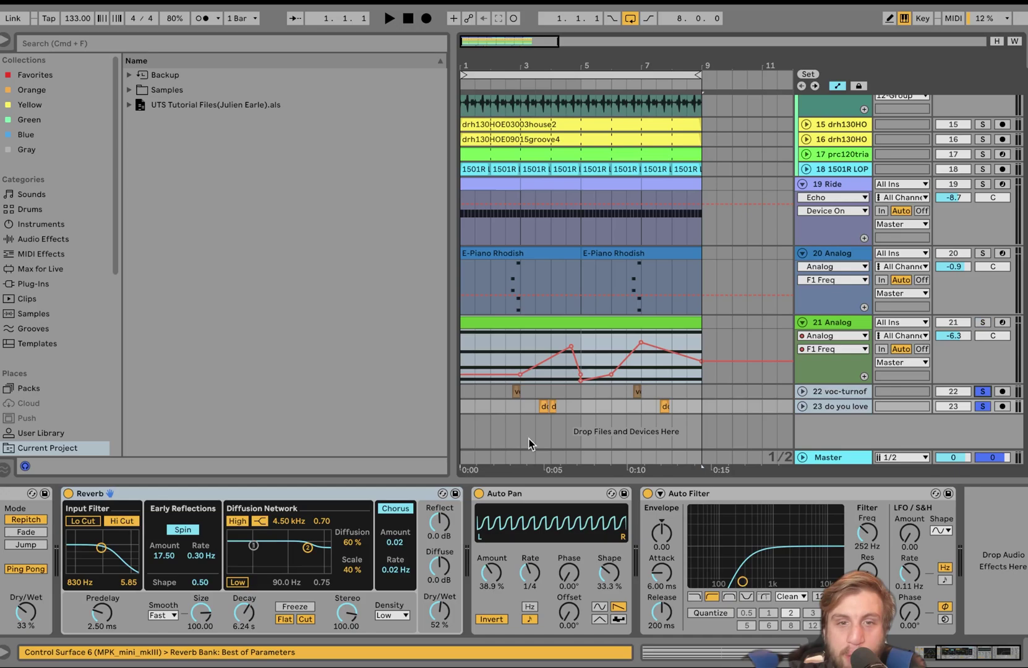
Play the soloed vocals from the first voc-turnof clip, stop, and unfold tracks 22 and 23 to show their waveforms.
left_click(514, 390)
key("space")
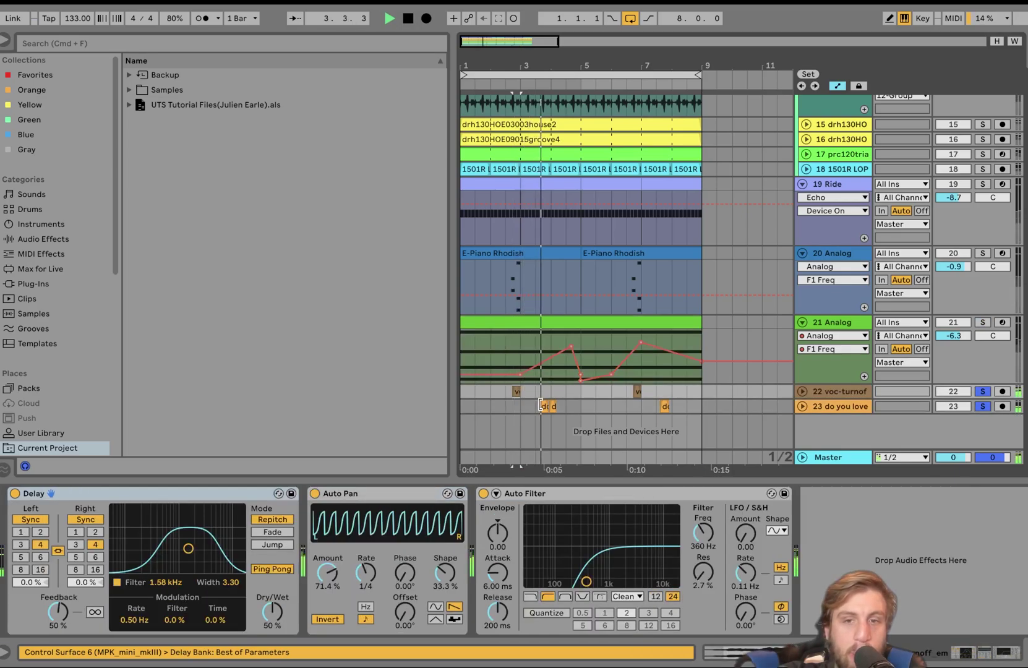
left_click(802, 407)
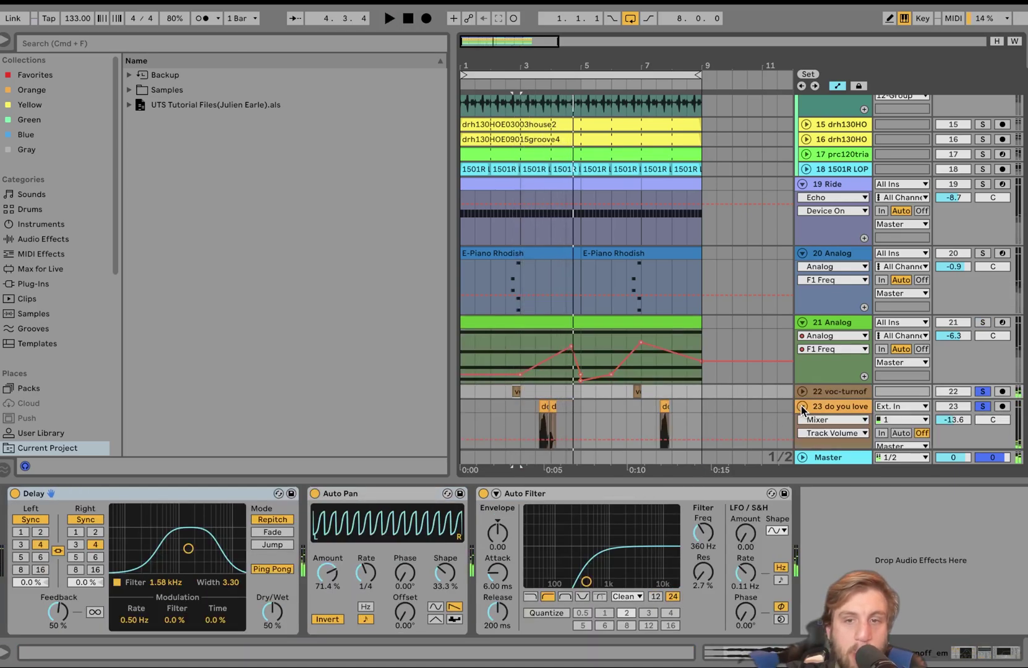
scroll(802, 410, "down", 3)
left_click(802, 337)
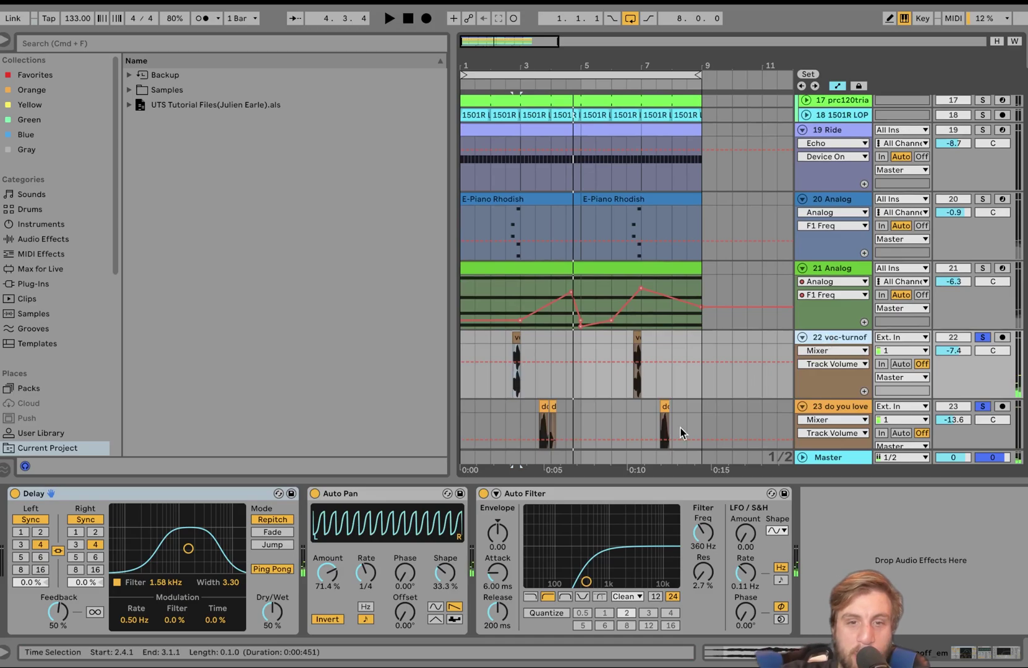
left_click(559, 492)
key("super+q")
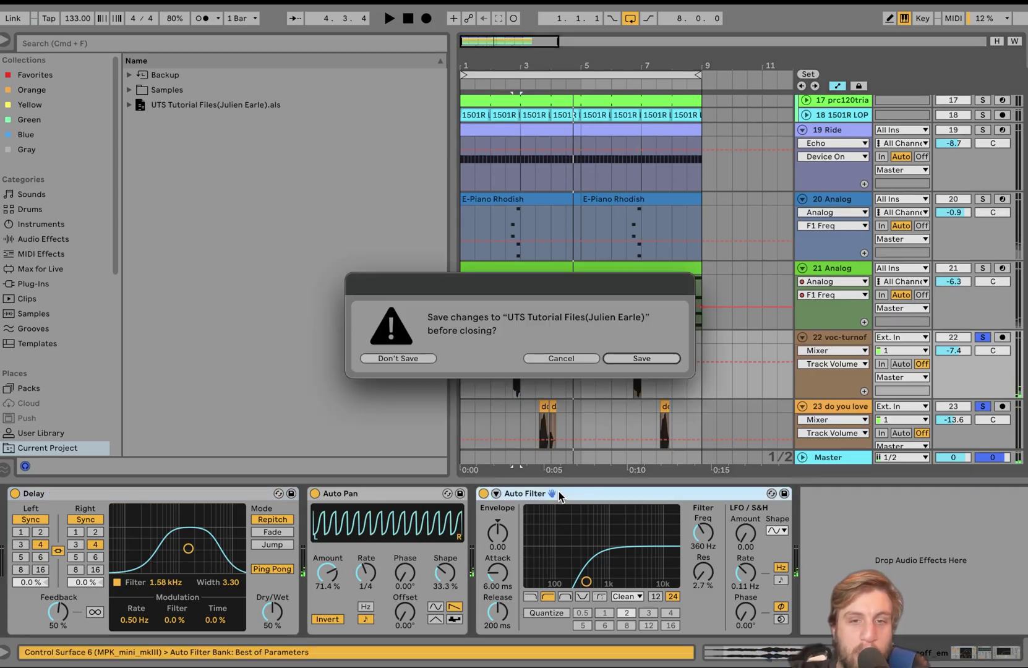
left_click(561, 359)
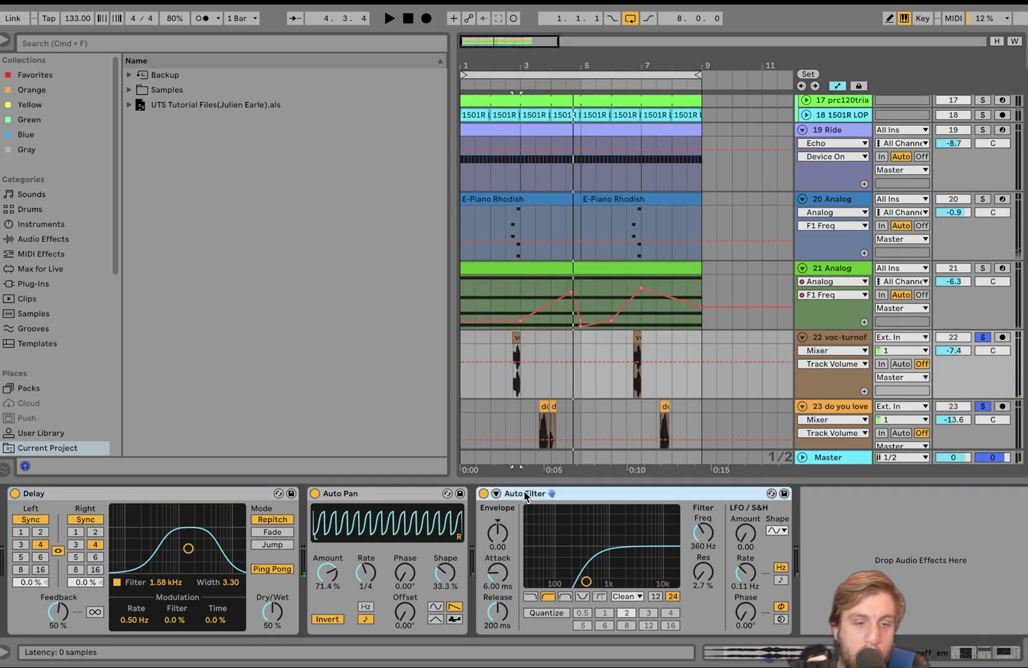
Bypass track 22's Delay, Auto Pan and Auto Filter, play its first clip dry, and turn all three effects back on.
left_click(484, 493)
key("space")
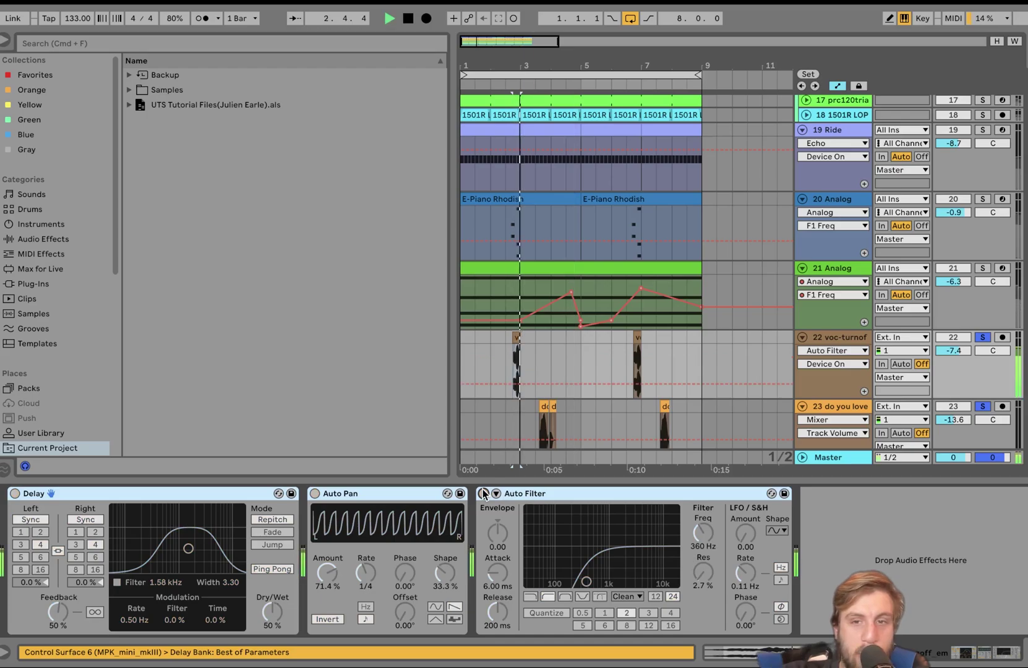
key("space")
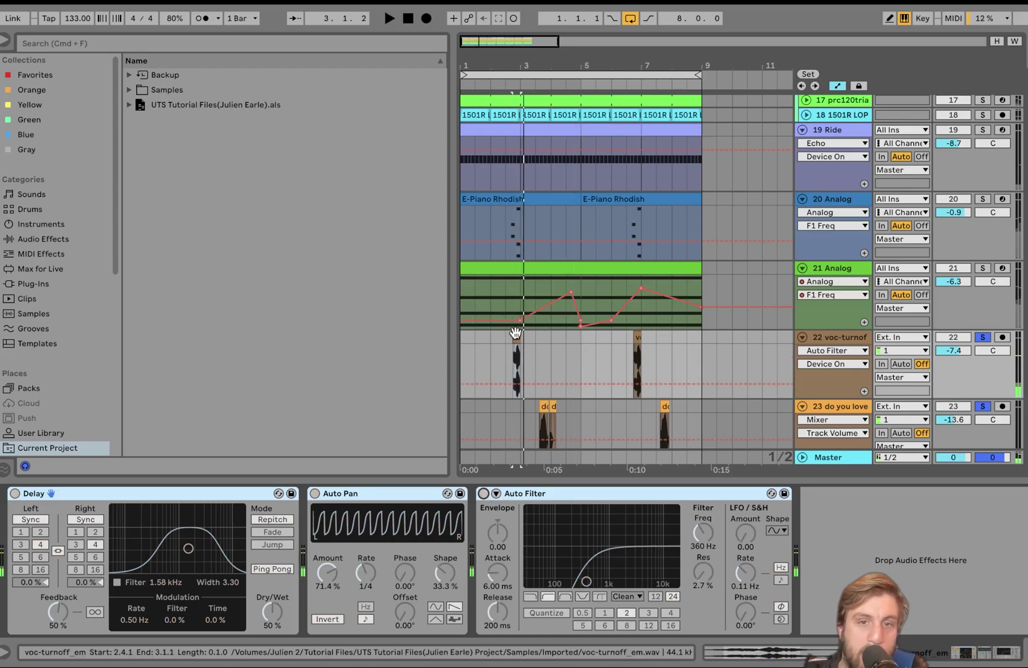
left_click(515, 336)
key("space")
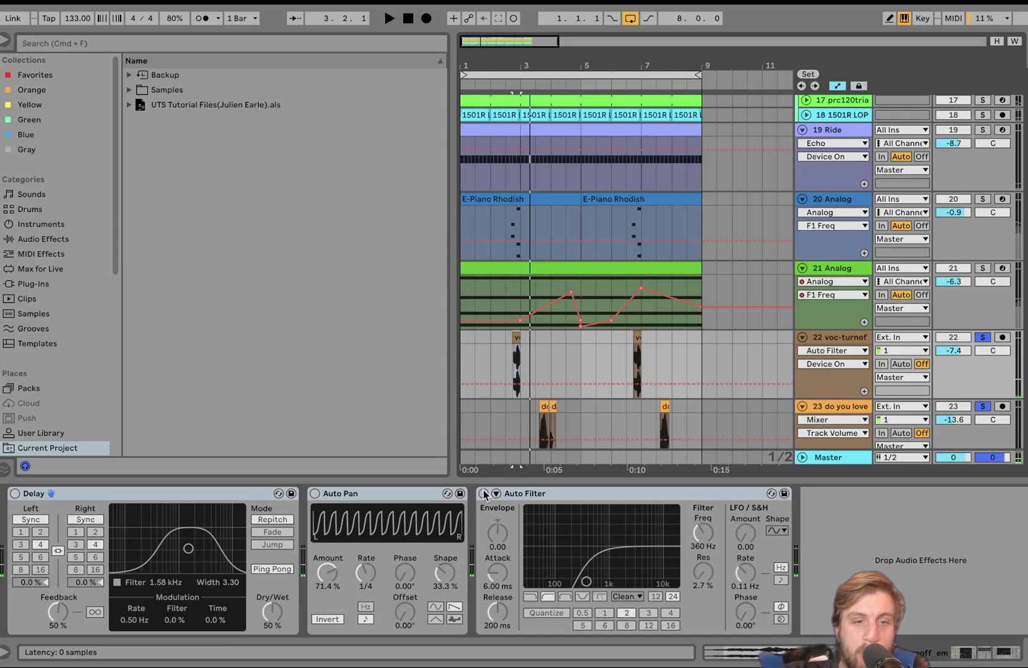
left_click(461, 503)
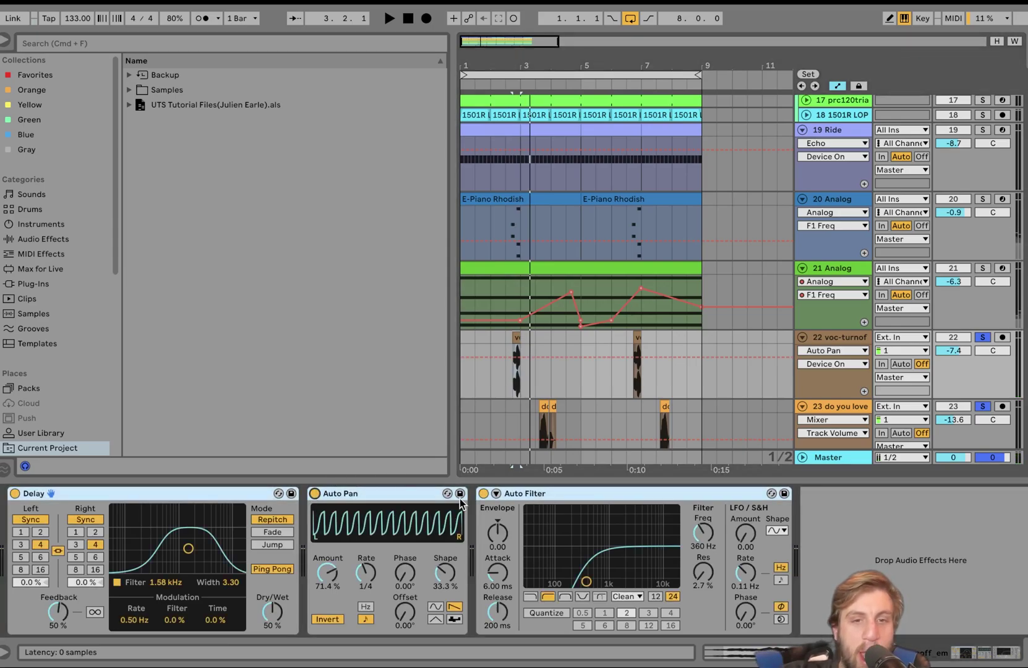
Unsolo both vocal tracks to hear them in the full mix, and show track 23's device chain.
left_click(982, 338)
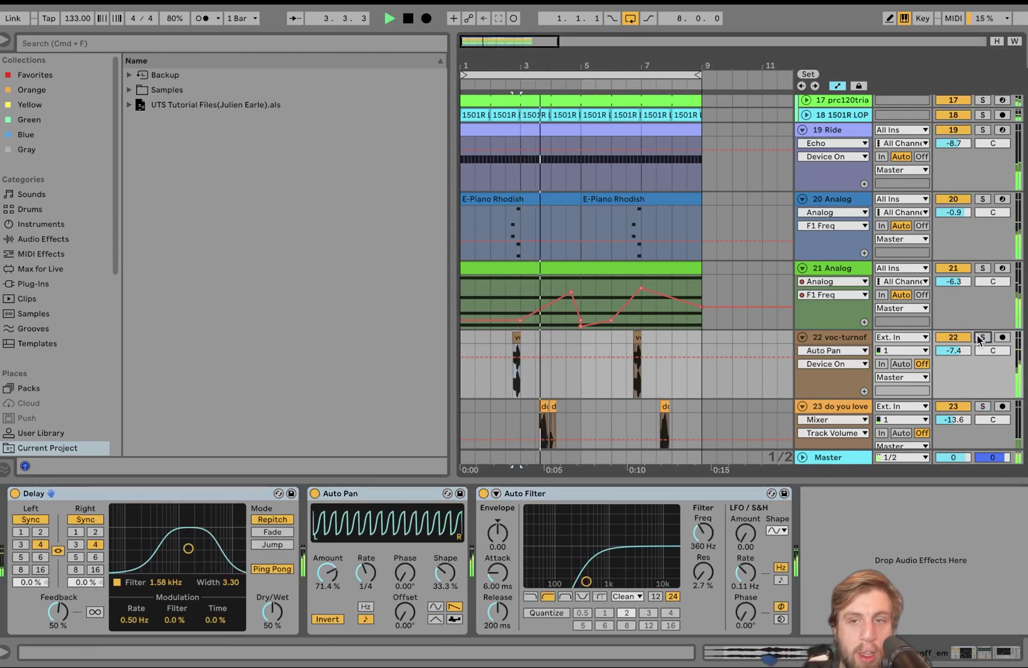
left_click(992, 407)
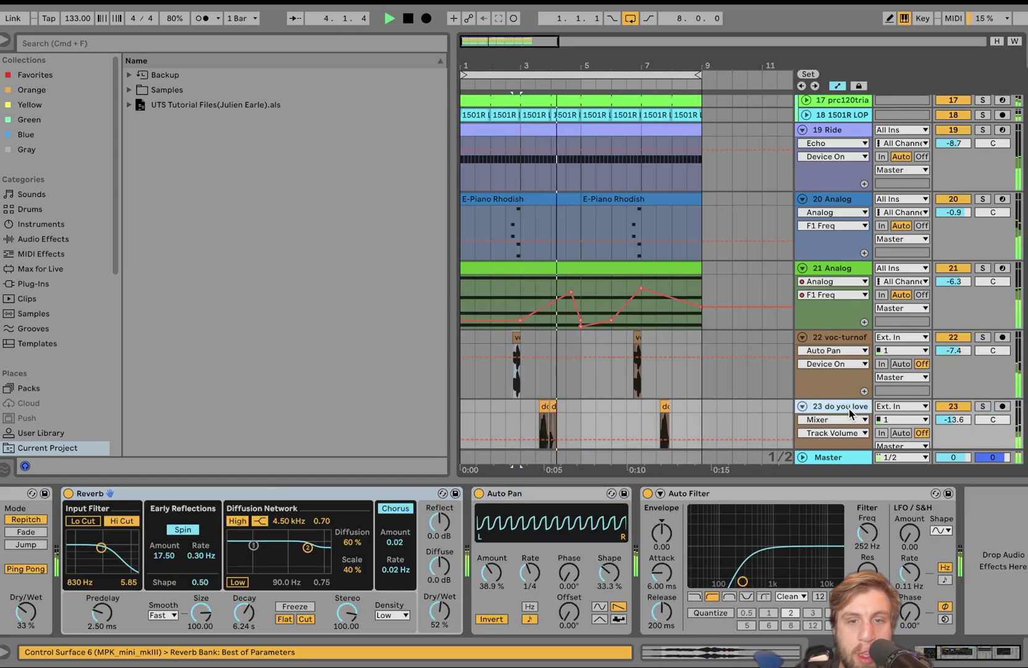
Solo track 23 do you love, play it from 3.3.1 with its effects on, and stop.
left_click(984, 407)
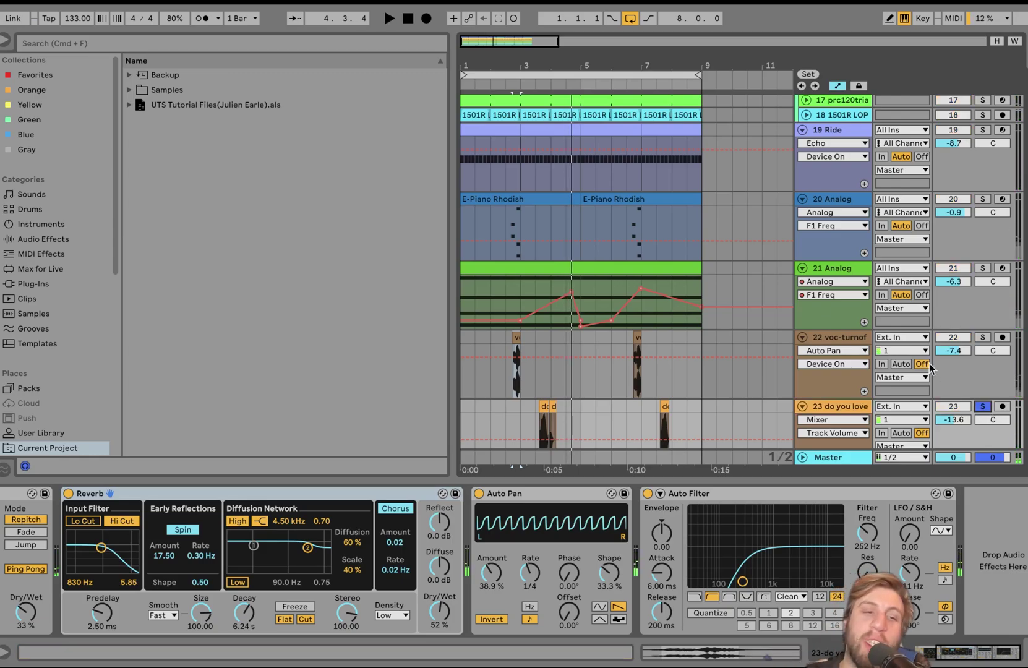
key("space")
left_click(536, 409)
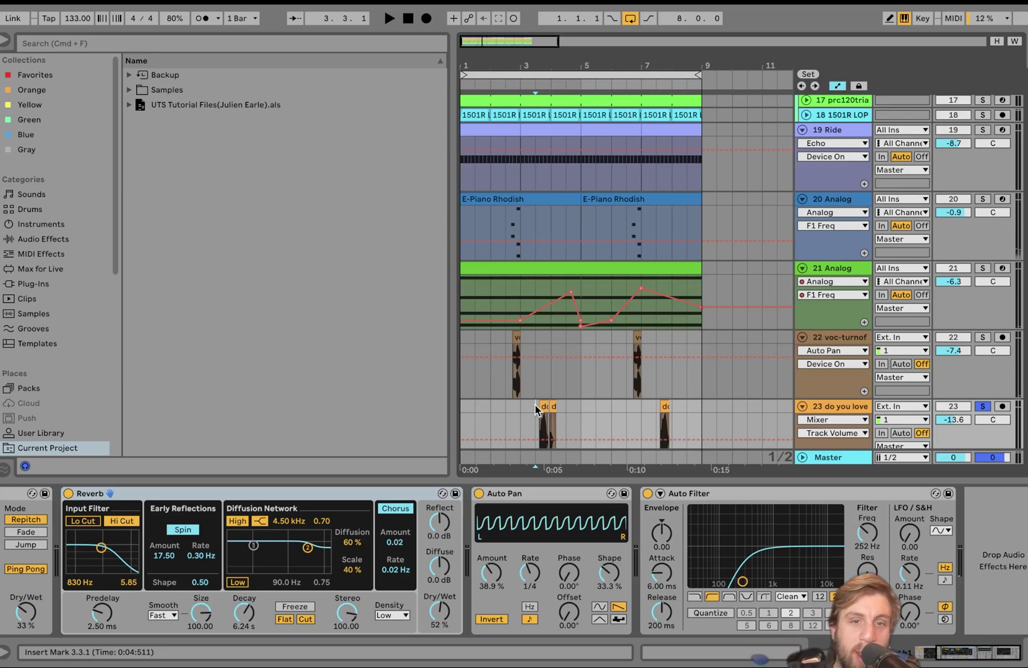
key("space")
scroll(488, 591, "left", 5)
key("space")
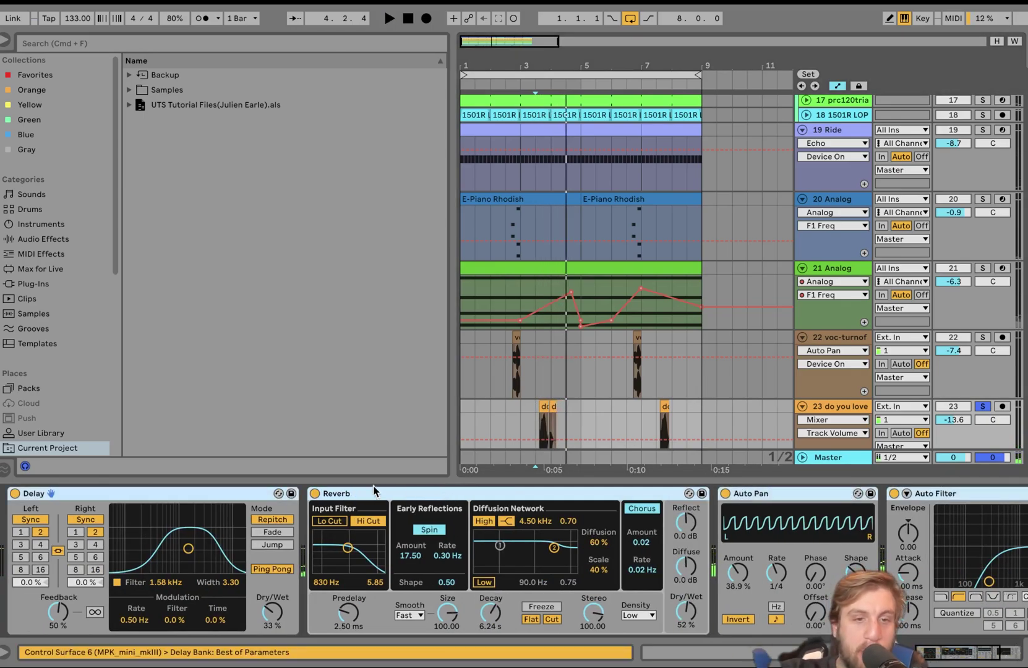
Bypass track 23's Delay, Reverb, Auto Pan and Auto Filter, play its clips dry from 3.3.1, and re-enable the effects.
left_click(315, 494)
key("space")
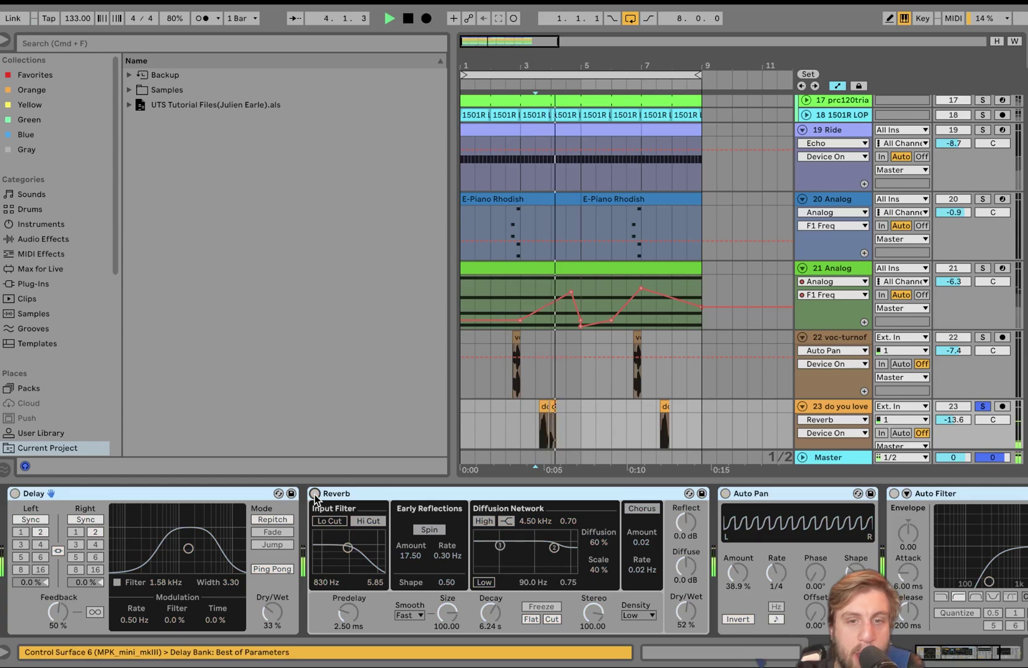
key("space")
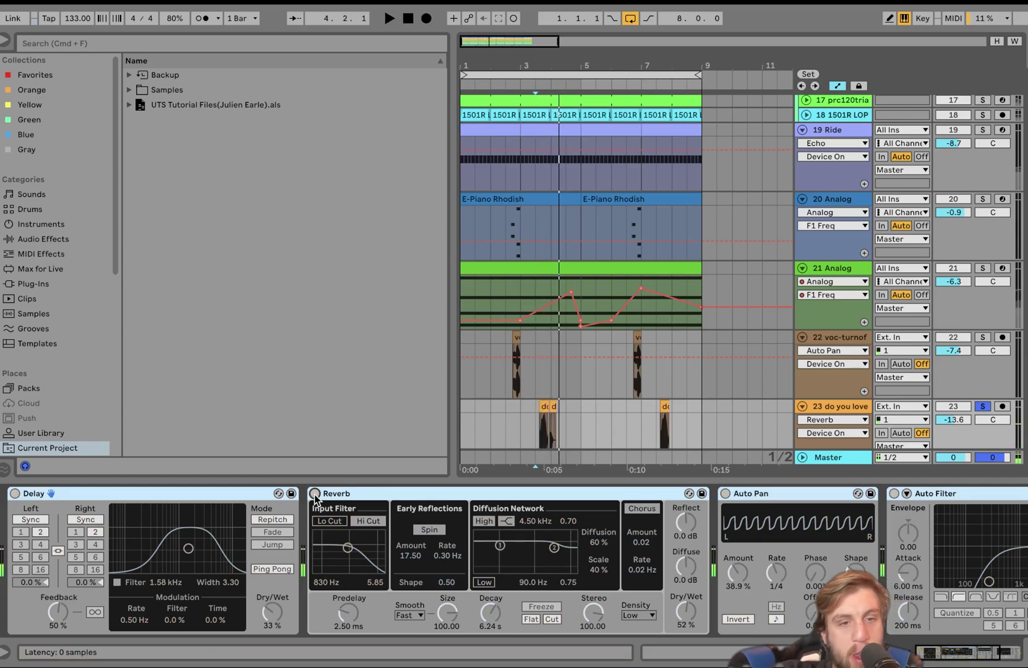
left_click(315, 494)
Inspect track 23's first two clips and effects chain, then unsolo the track and play from 3.3.1 in the full mix.
scroll(567, 414, "up", 4)
scroll(567, 420, "up", 3)
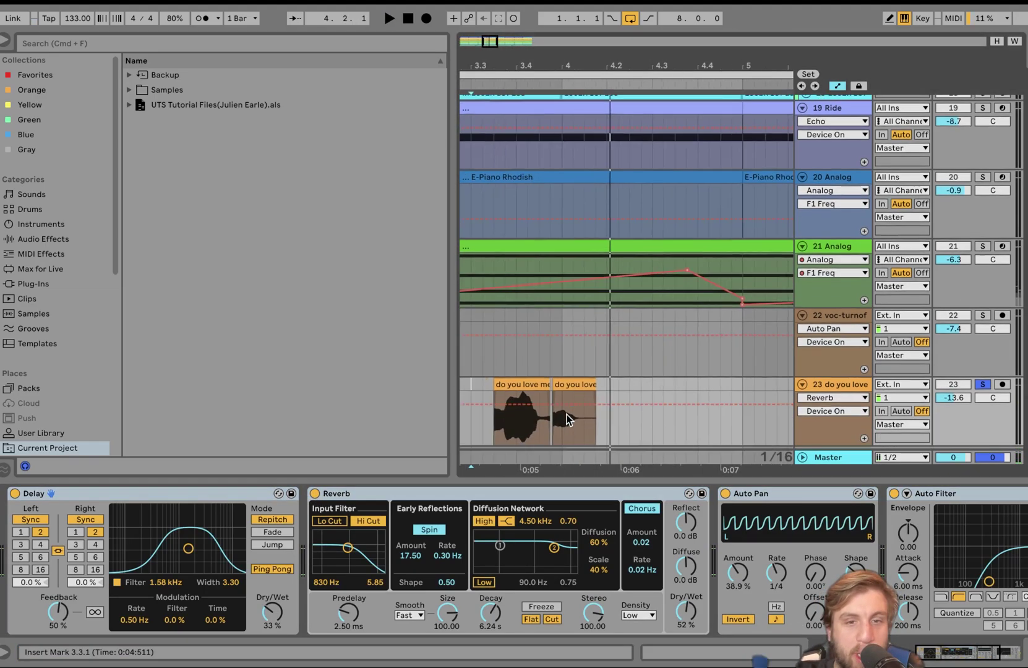
scroll(590, 396, "down", 1)
scroll(593, 397, "down", 2)
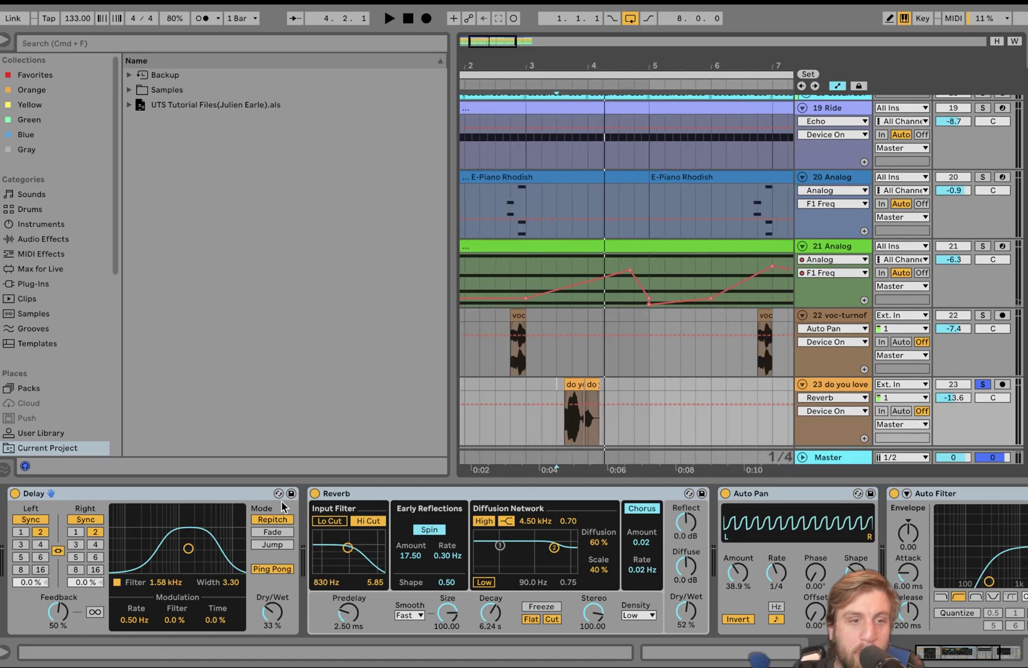
scroll(252, 513, "right", 4)
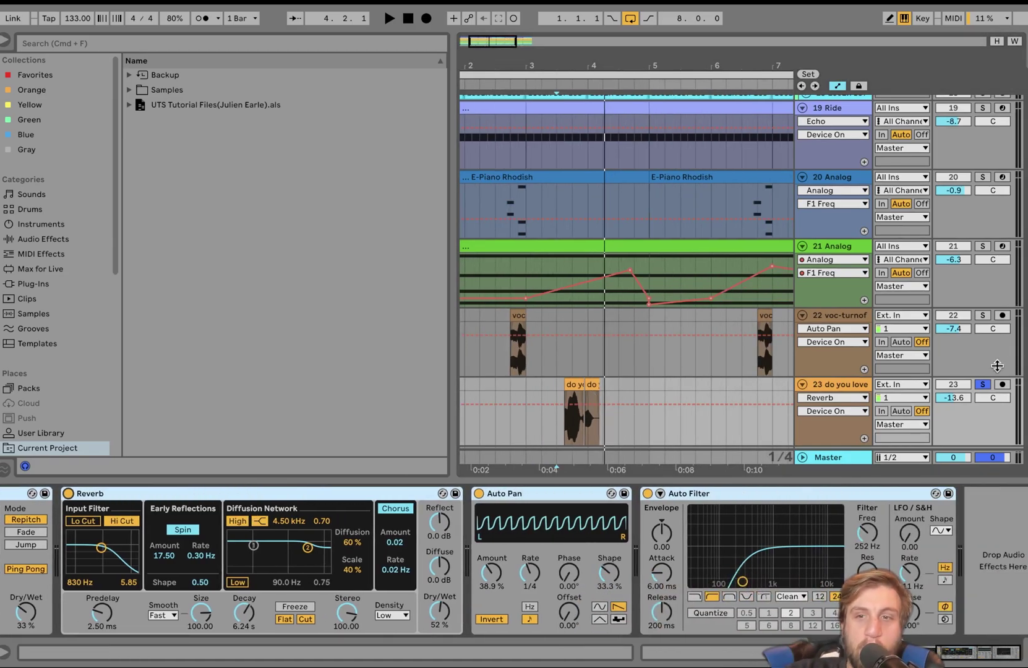
left_click(983, 385)
key("space")
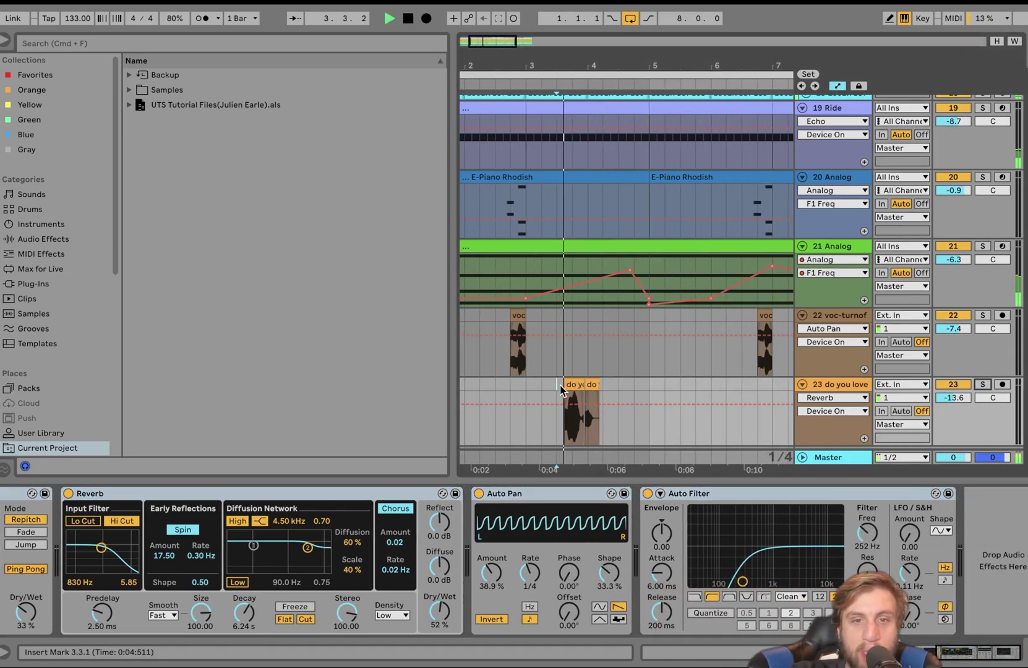
scroll(561, 385, "down", 2)
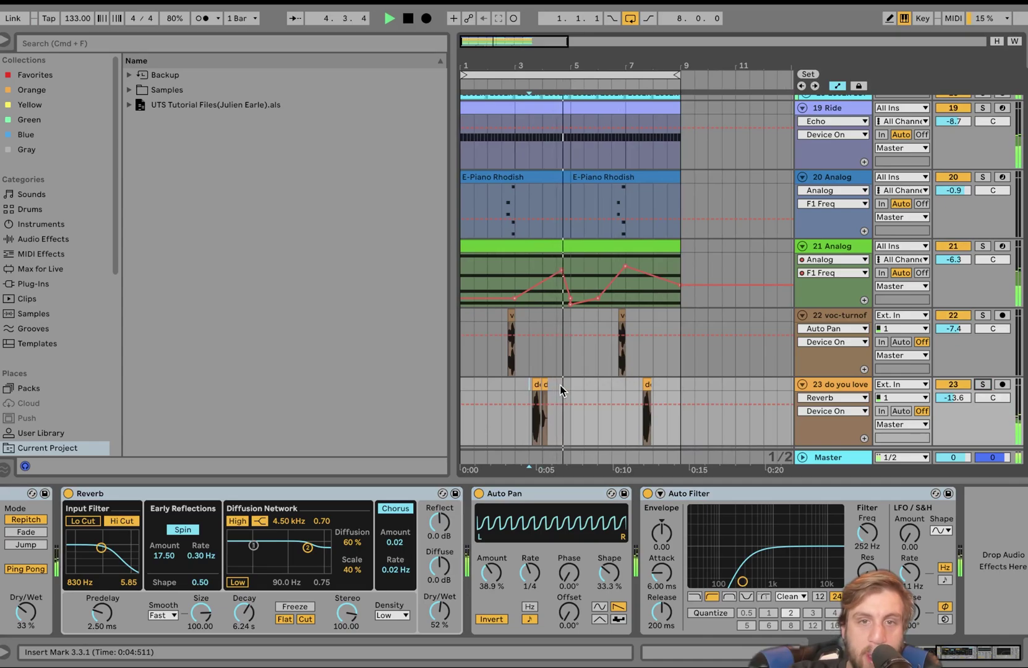